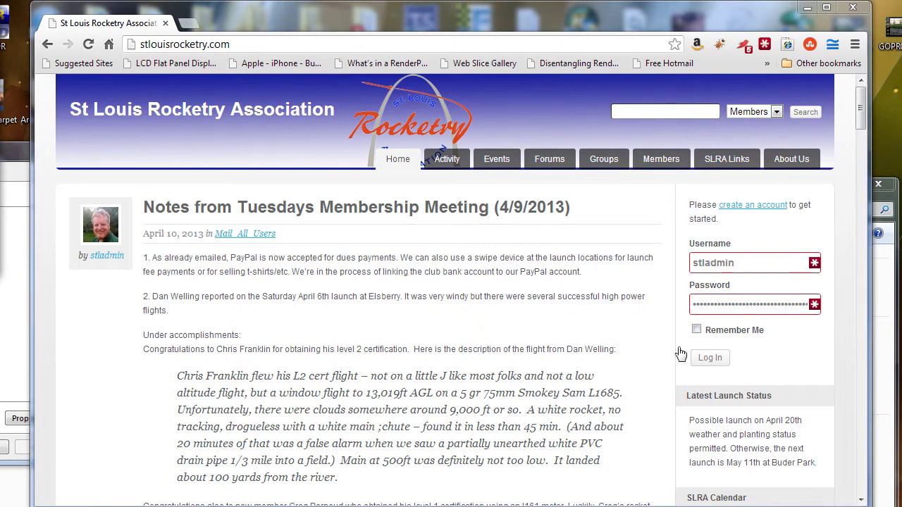
Step: Log in as the admin user through the site's sidebar login form
click(710, 359)
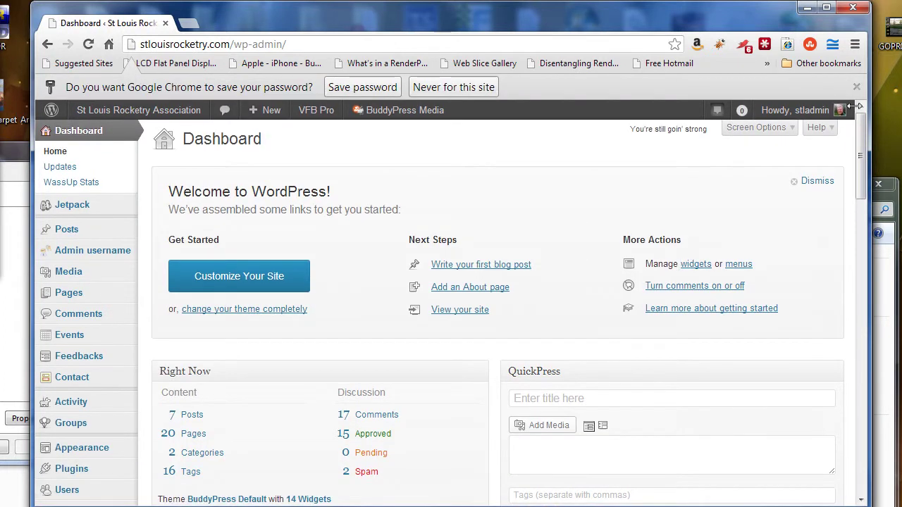
Step: Dismiss Chrome's save-password bar and open the Users list from the admin sidebar
click(856, 87)
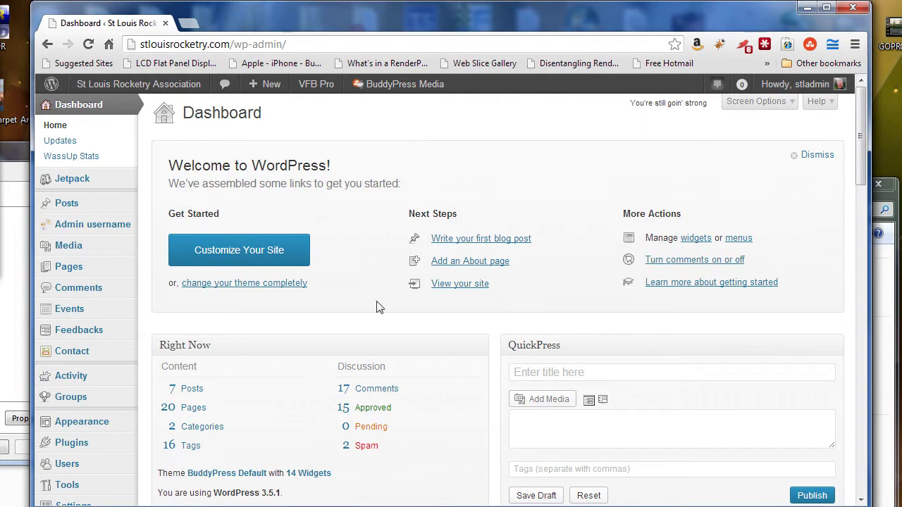
mouse_move(115, 87)
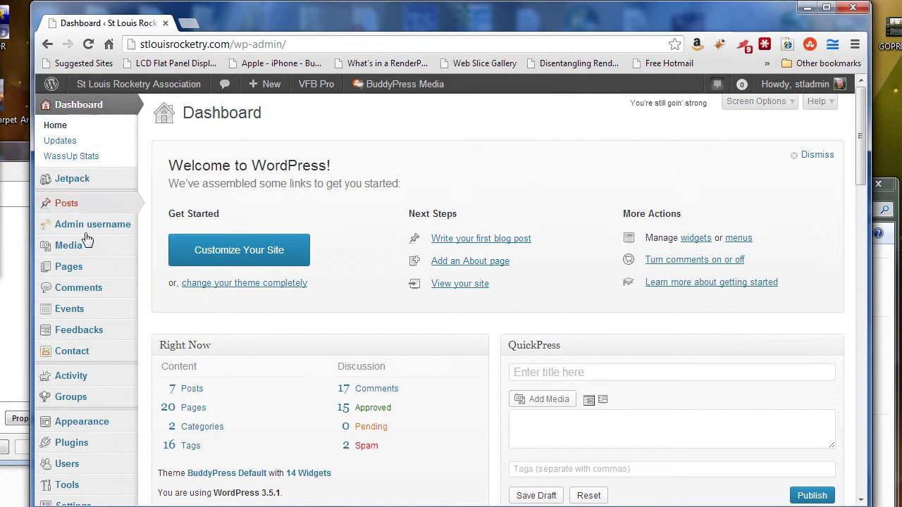
mouse_move(76, 493)
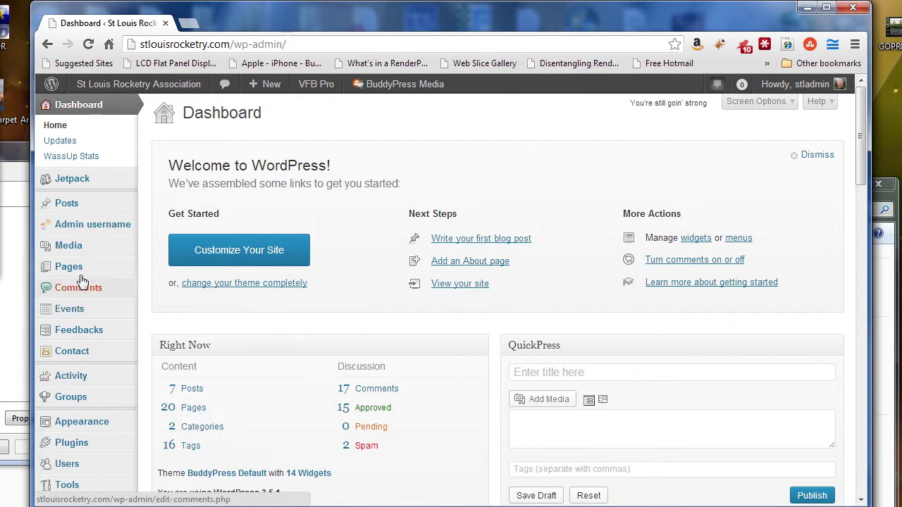
click(63, 465)
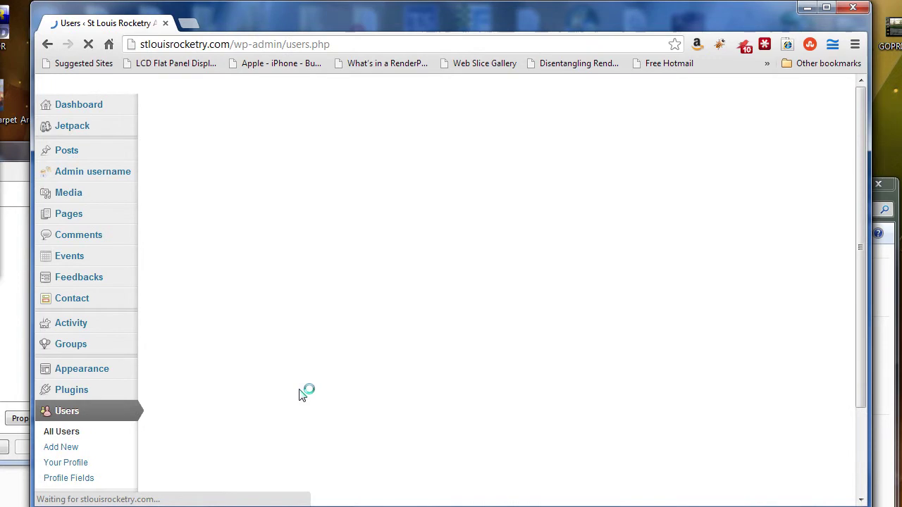
Step: Scroll the 30-user table: 4 Administrators, 7 Subscribers and 19 s2Member Level 1
scroll(483, 291, down, 3)
scroll(489, 296, up, 3)
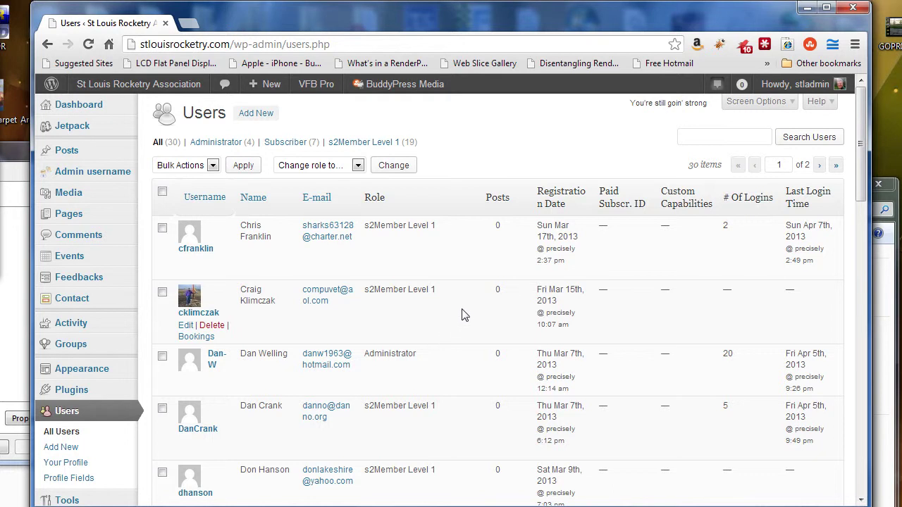
scroll(465, 307, down, 3)
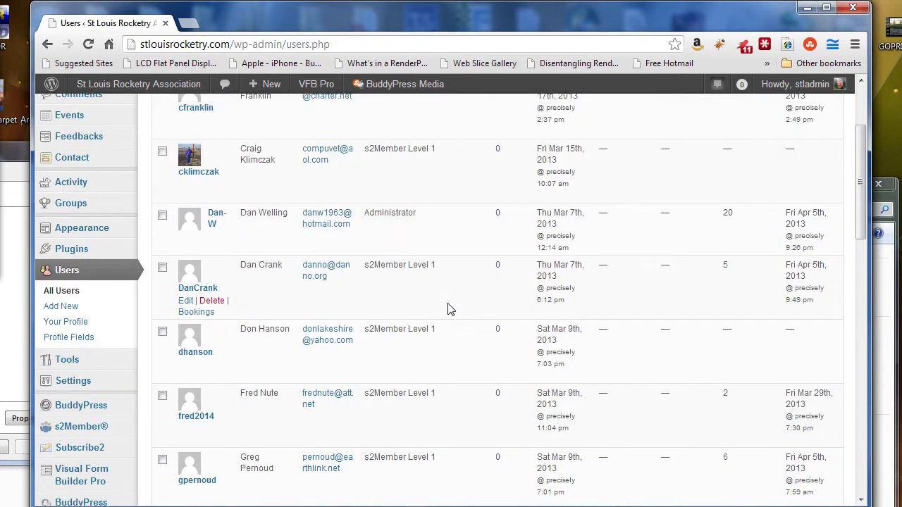
scroll(458, 310, up, 1)
scroll(462, 315, down, 2)
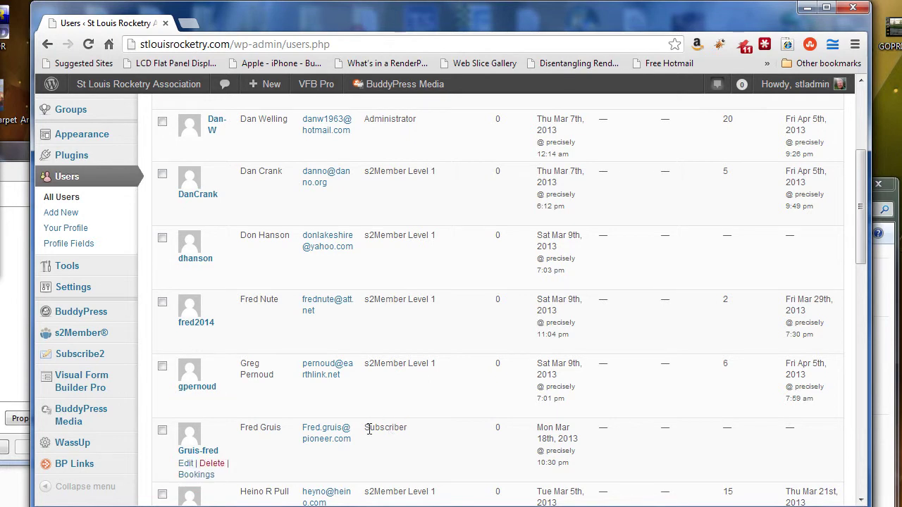
scroll(396, 428, up, 4)
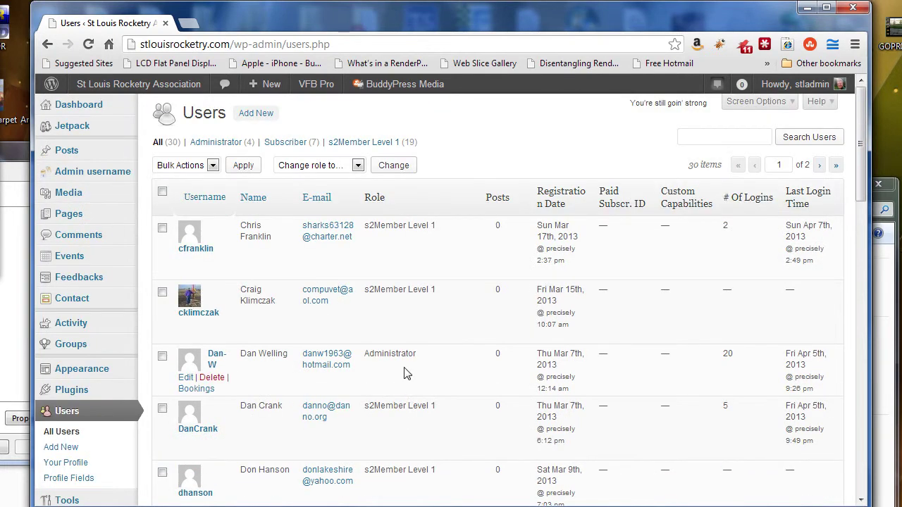
mouse_move(434, 240)
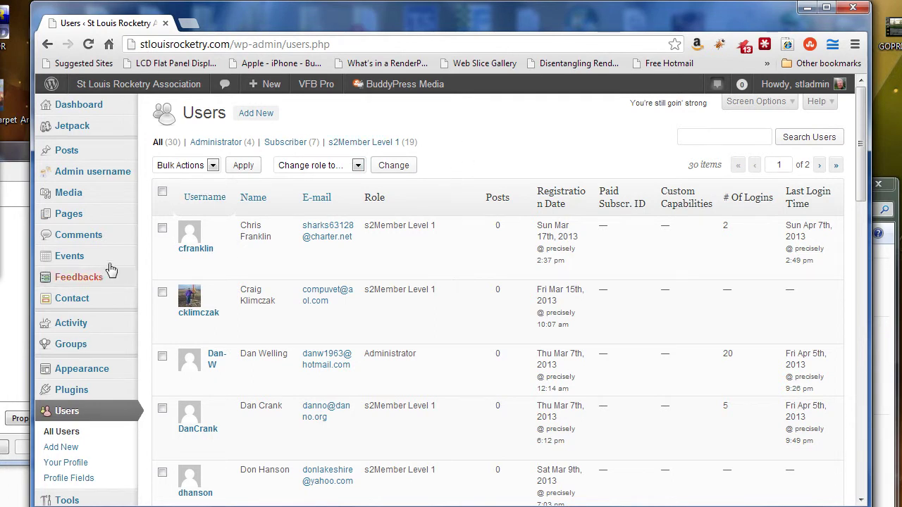
mouse_move(68, 216)
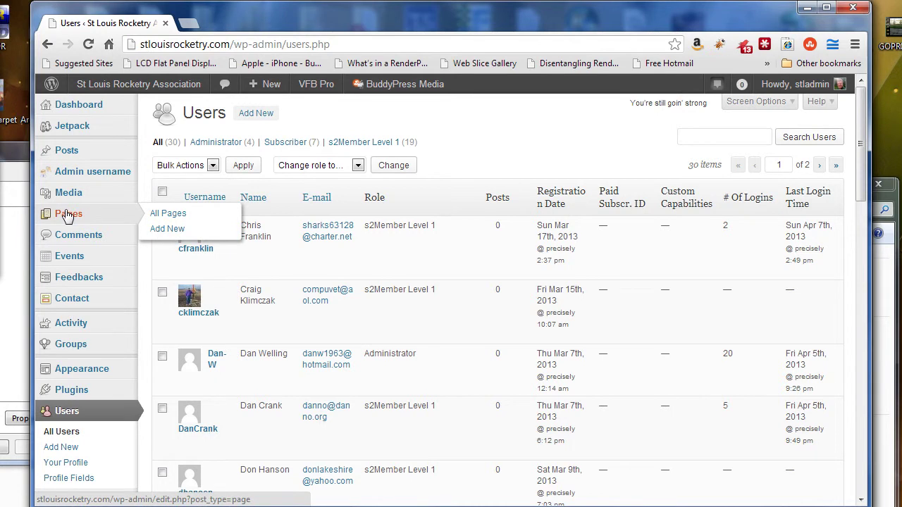
Step: Look over the 21 site pages, then visit the public front of the site
click(68, 220)
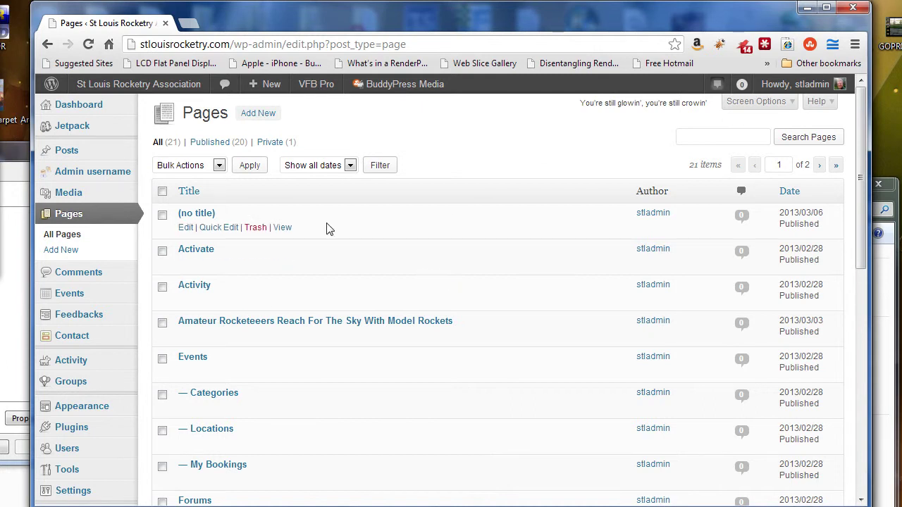
click(183, 91)
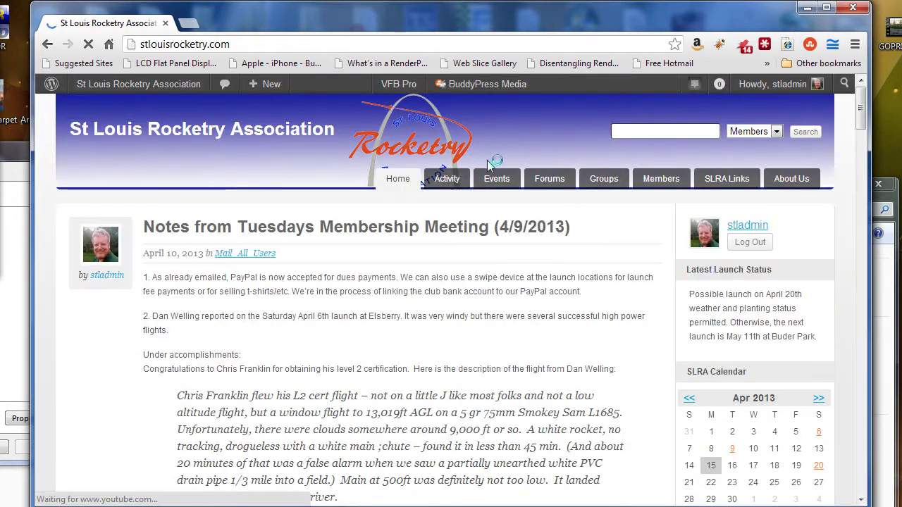
mouse_move(799, 187)
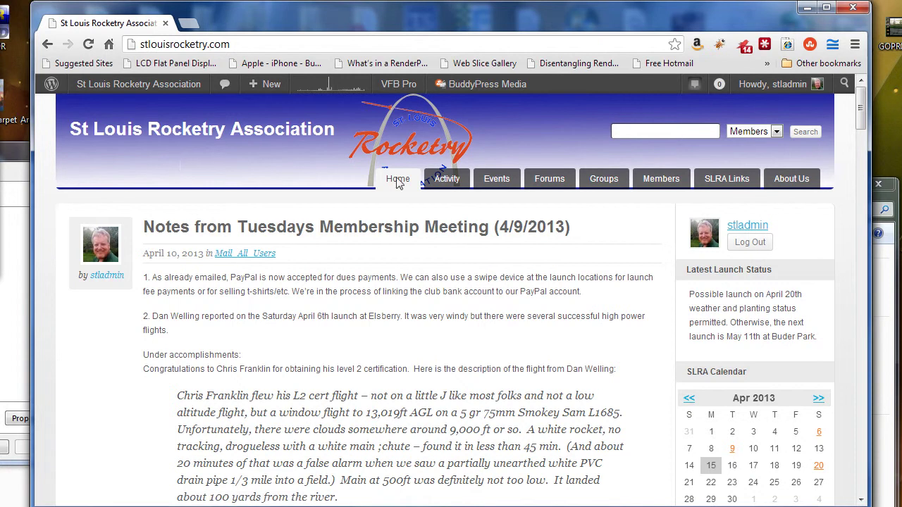
Step: Scroll the home page's meeting-notes posts and return to the admin Dashboard
scroll(378, 365, down, 5)
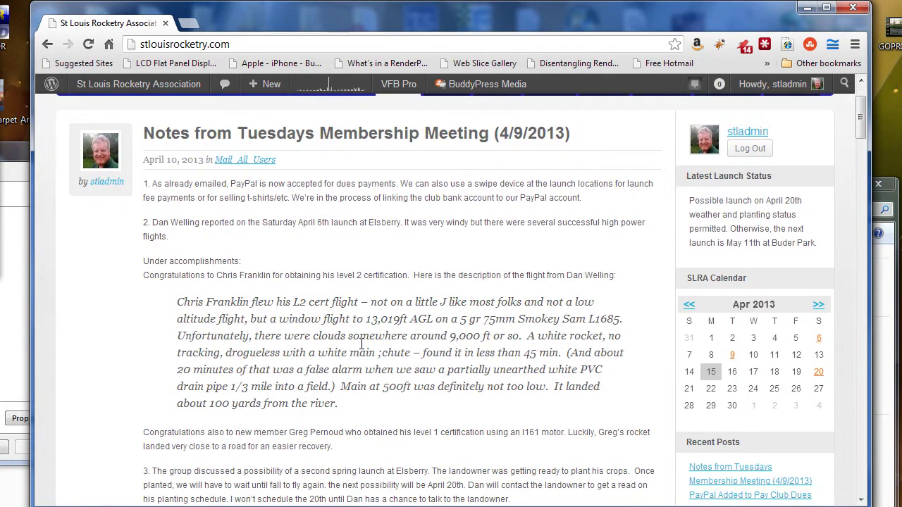
scroll(401, 317, down, 20)
scroll(423, 282, up, 15)
scroll(444, 308, up, 20)
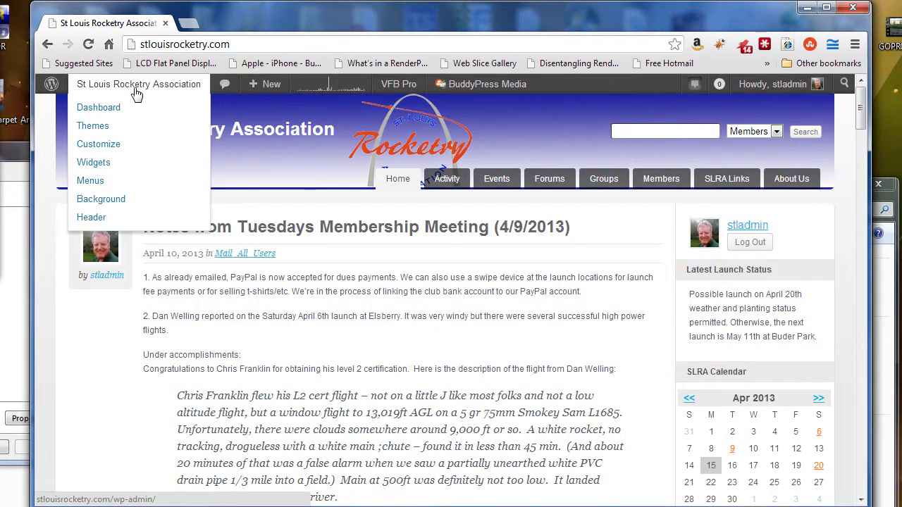
click(104, 111)
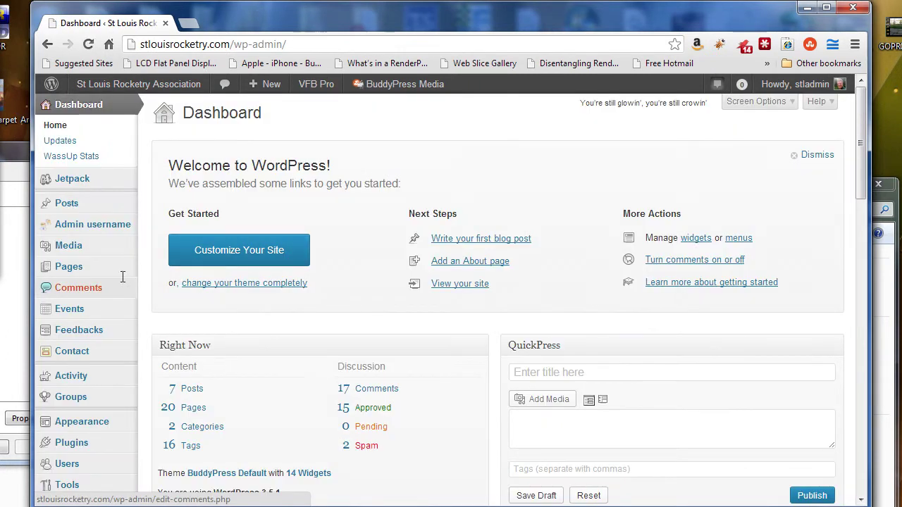
Step: Show All Posts and scroll the 8 posts, topped by the 4/9/2013 meeting notes
mouse_move(80, 277)
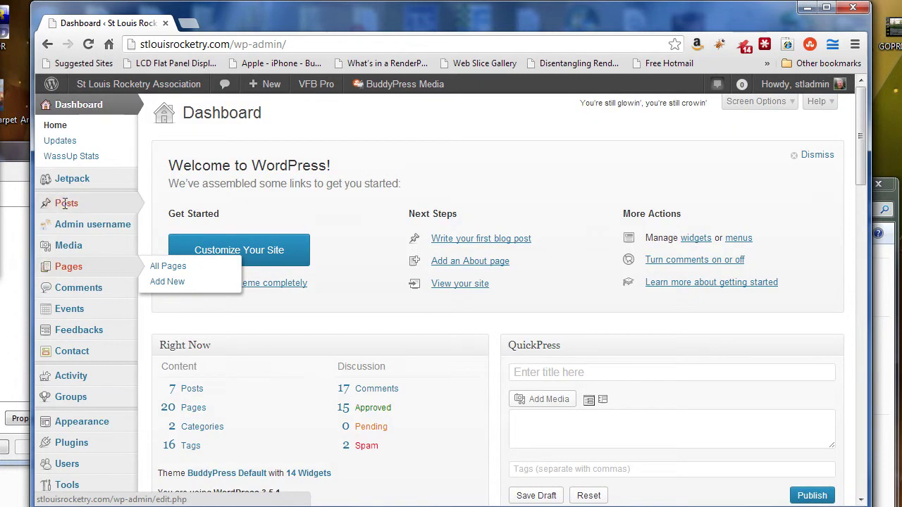
mouse_move(65, 204)
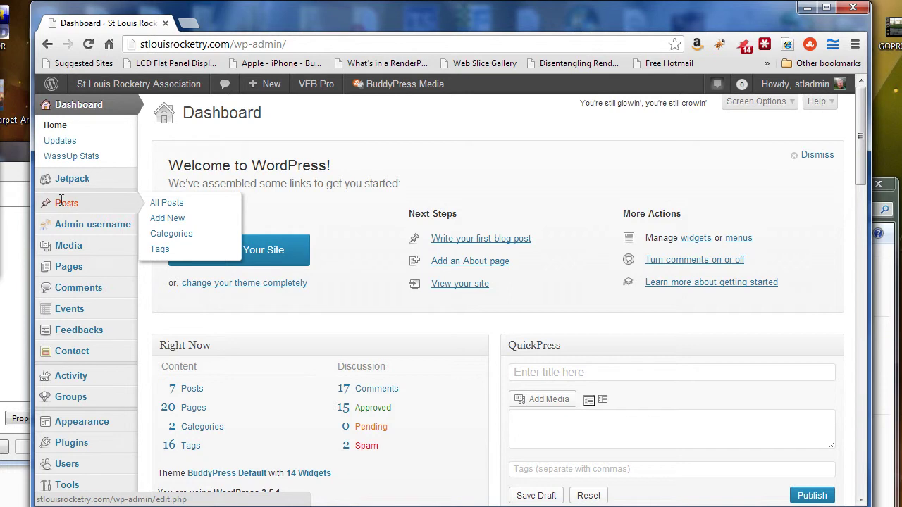
click(62, 202)
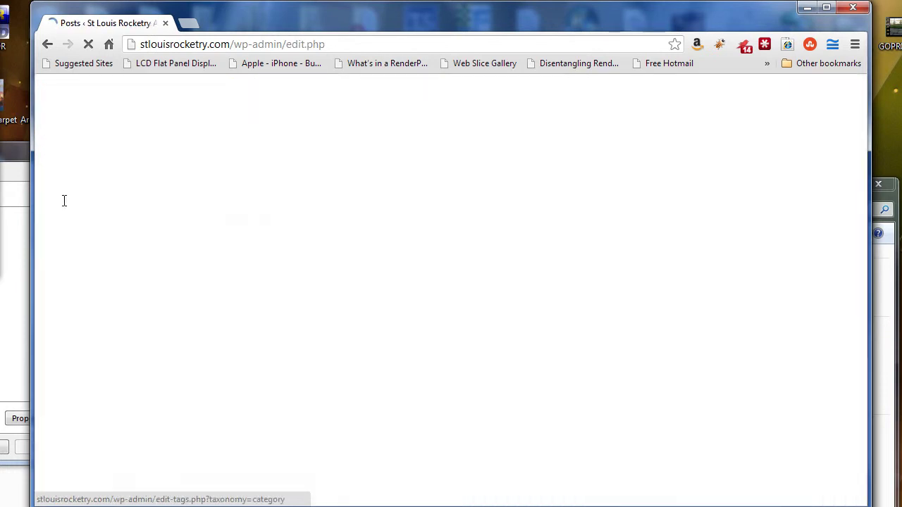
scroll(498, 282, down, 2)
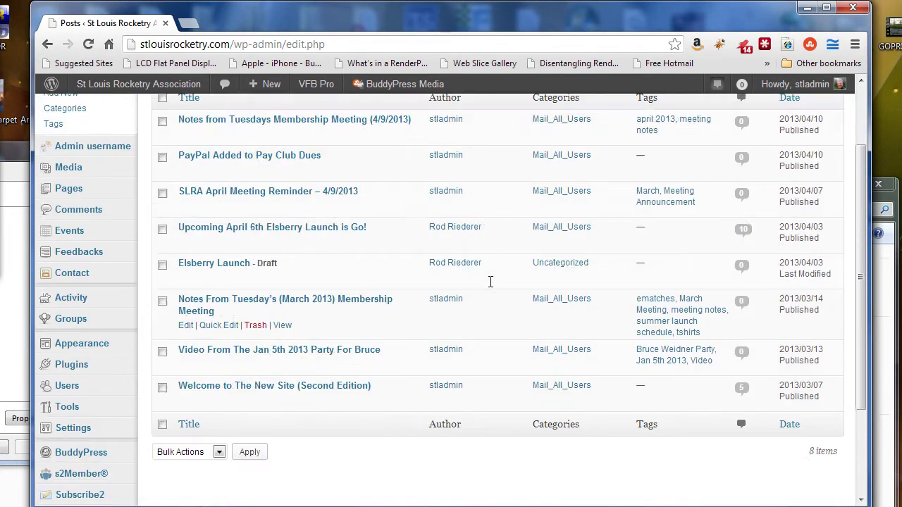
scroll(489, 280, up, 2)
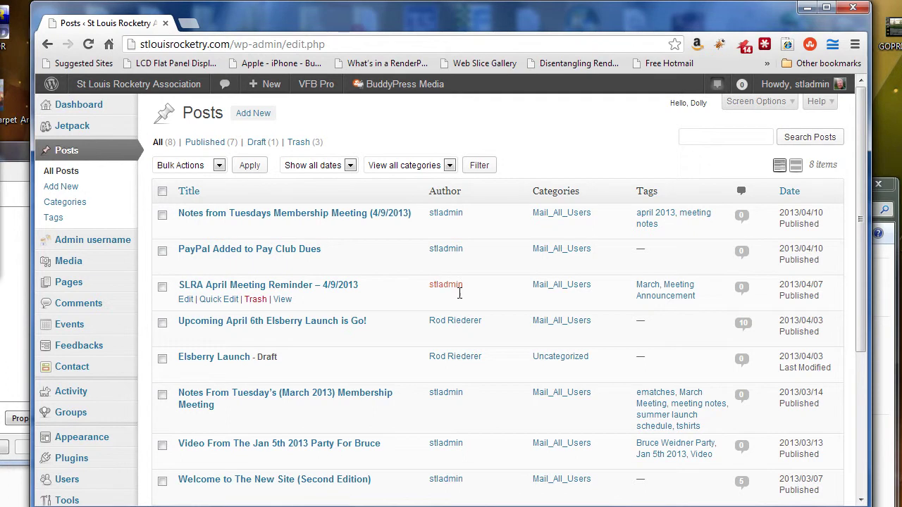
scroll(823, 229, down, 3)
scroll(810, 261, up, 3)
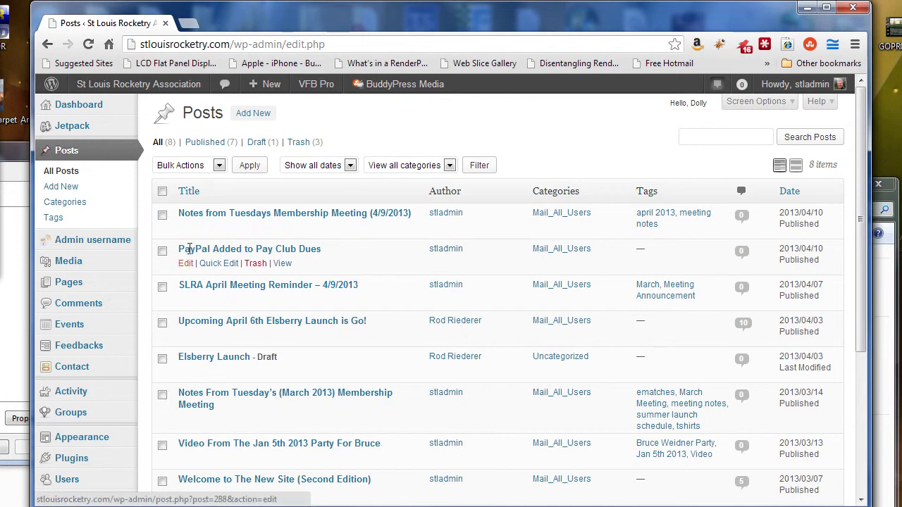
Step: Open the 4/9/2013 membership-meeting notes post in the editor and scroll through it
click(187, 227)
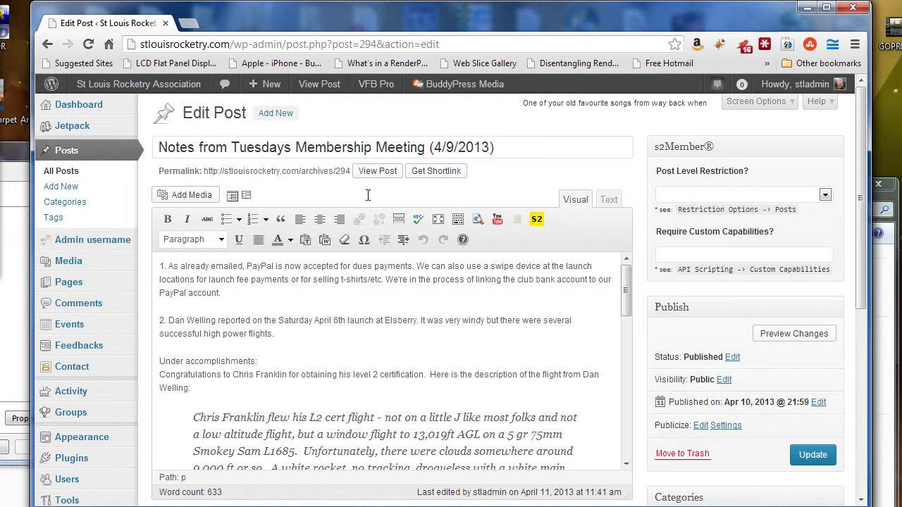
scroll(367, 195, down, 3)
scroll(479, 221, up, 3)
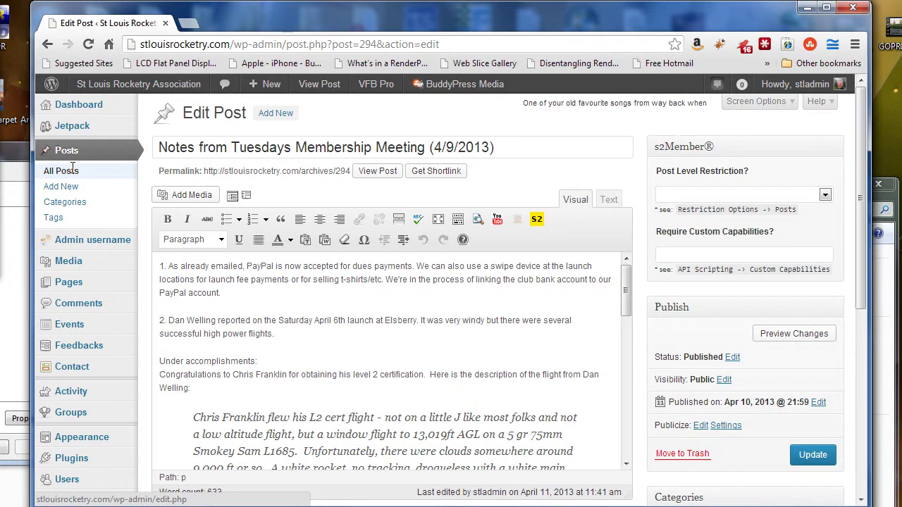
mouse_move(272, 84)
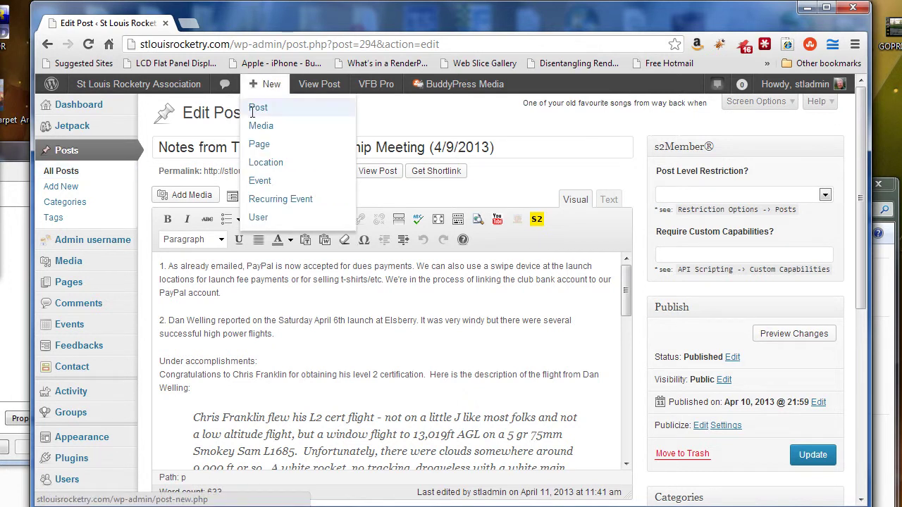
Step: Start a new post titled 'Video For Creating New Posts on the Website'
click(76, 185)
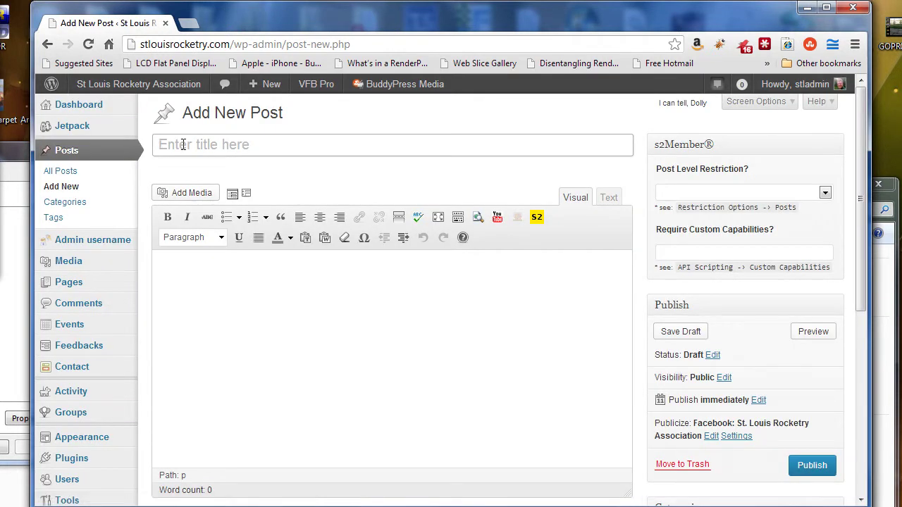
click(165, 145)
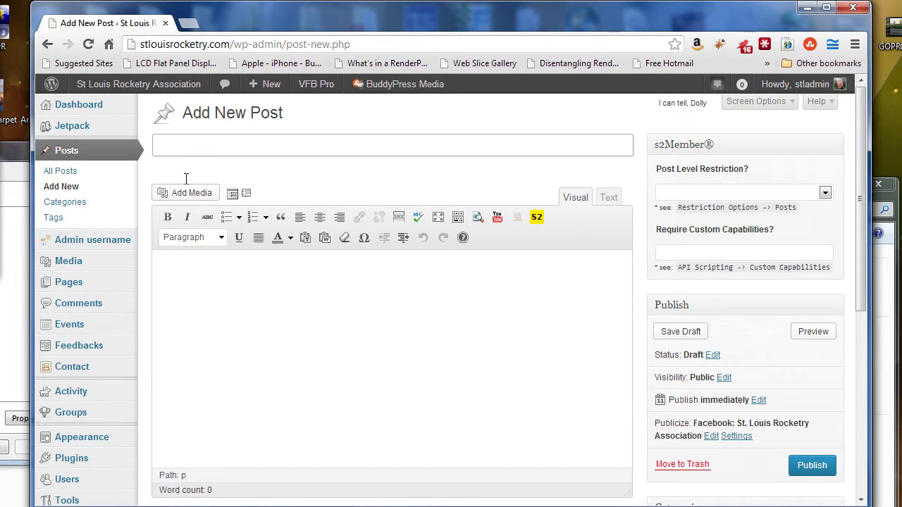
text(Video For Creating )
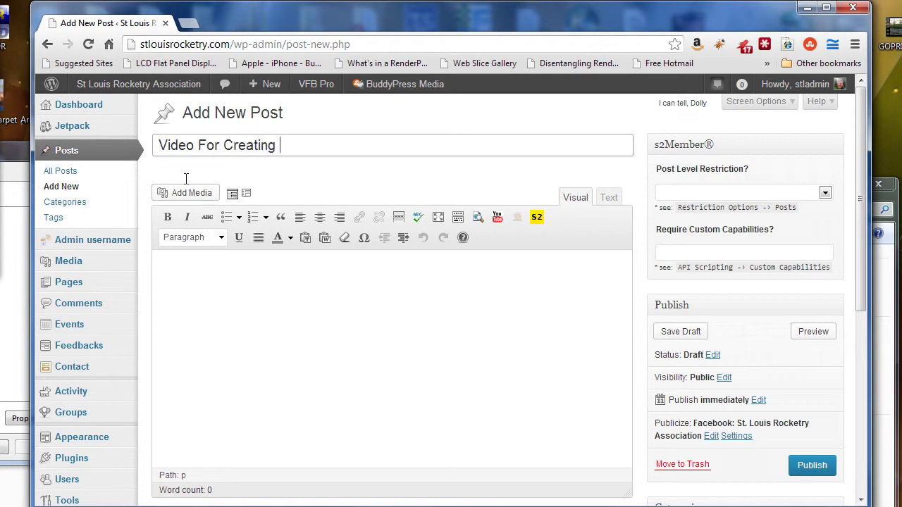
text(New Posts on the Website)
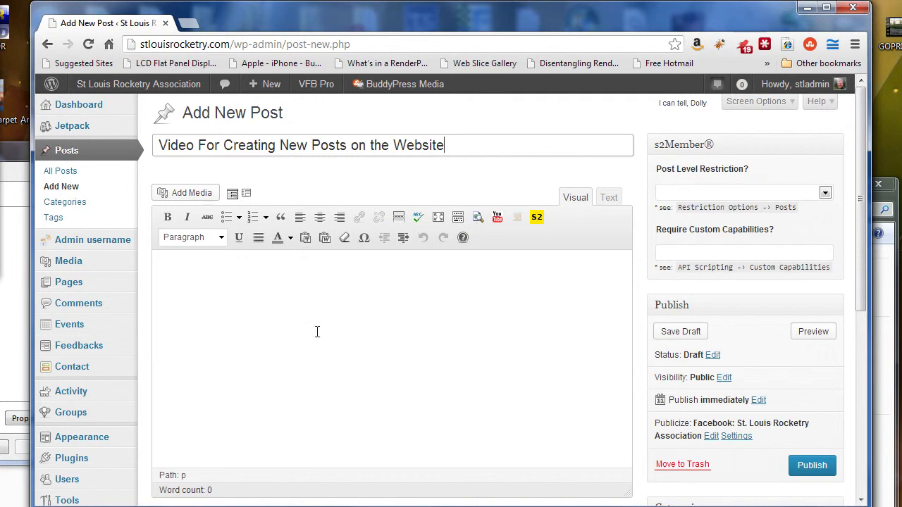
Step: Switch the editor to Text and back to Visual, browse paragraph formats, then place the cursor in the body
click(609, 199)
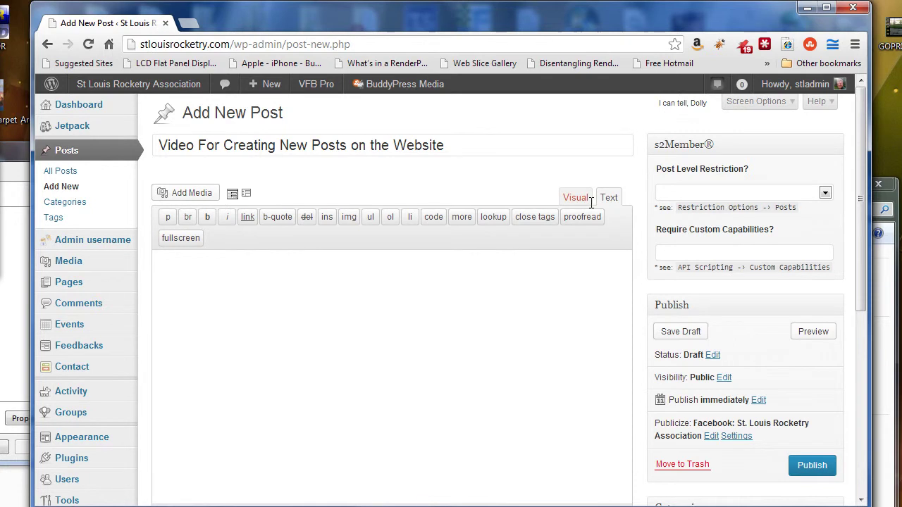
click(576, 200)
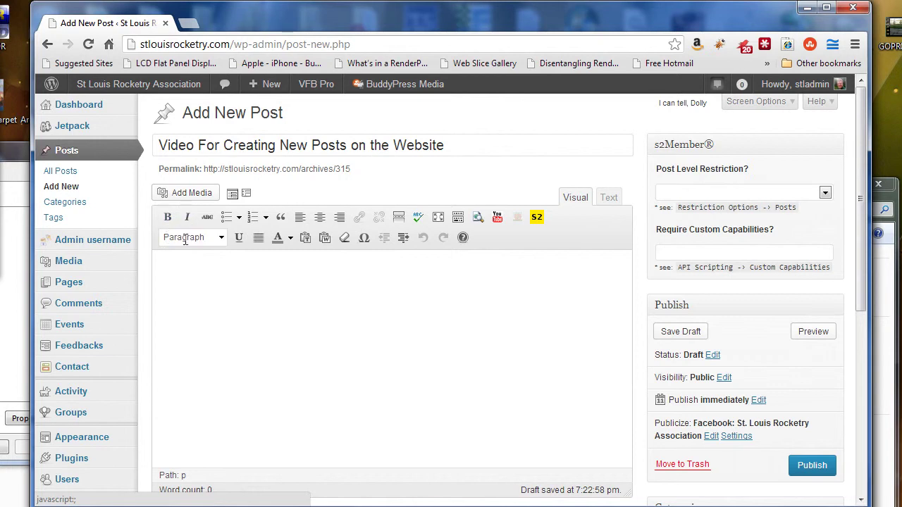
click(222, 238)
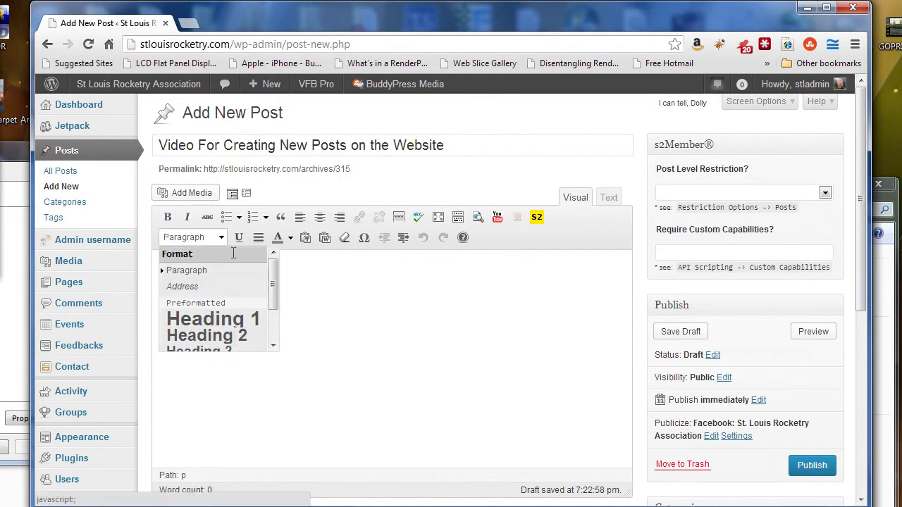
mouse_move(273, 276)
mouse_down()
mouse_move(276, 336)
mouse_move(286, 268)
mouse_up()
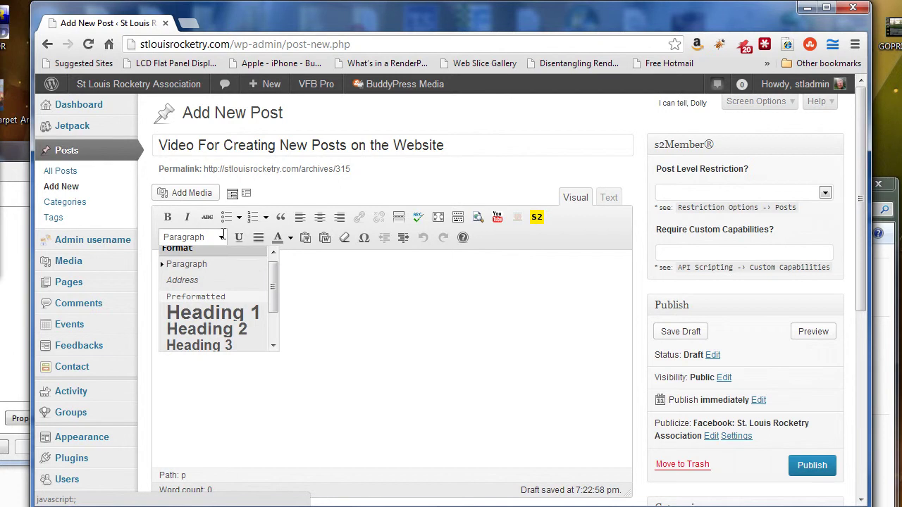
click(222, 237)
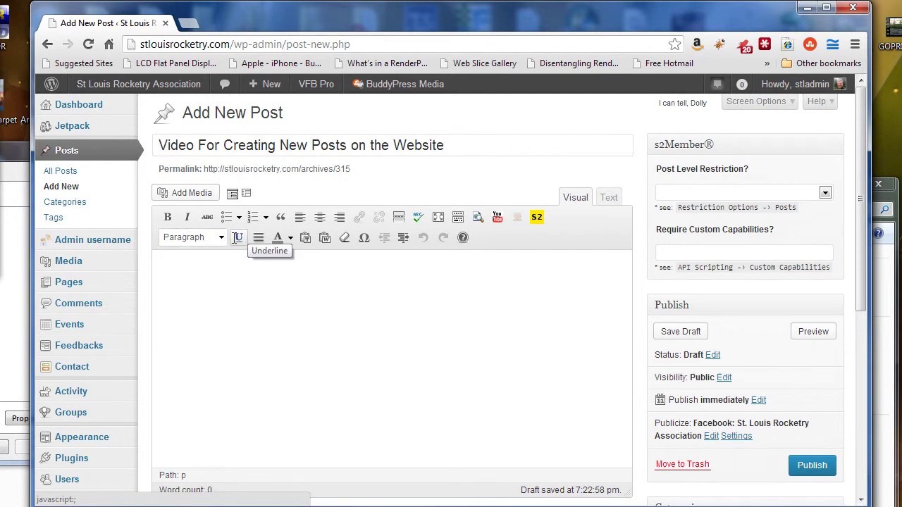
click(211, 262)
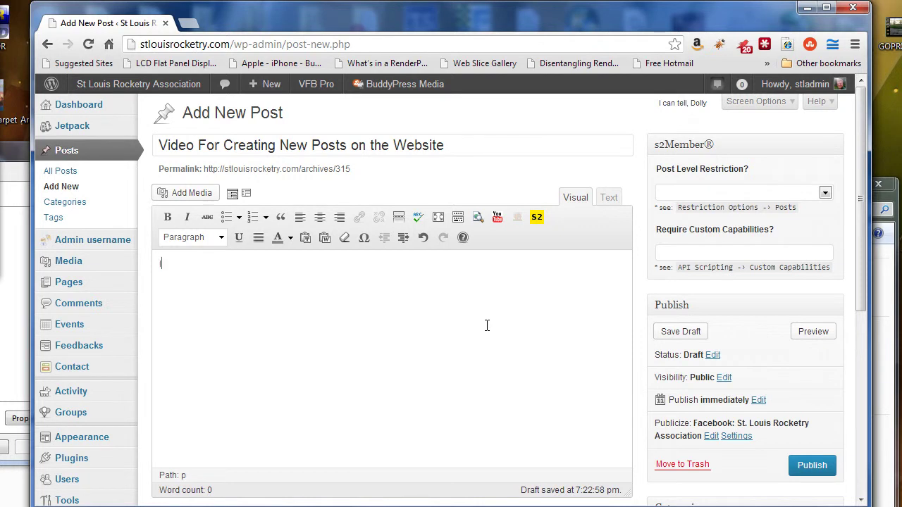
Step: Write the body sentence about admin users creating posts that email all members and post on Facebook
text(I've created a video describing)
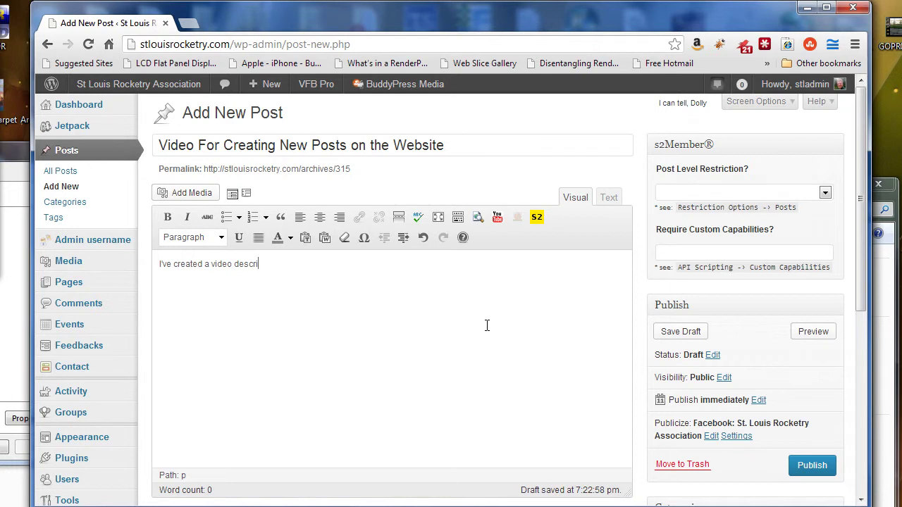
text(bing how )
text(to cr)
text(admin users ca)
text(n create po)
text(sts post)
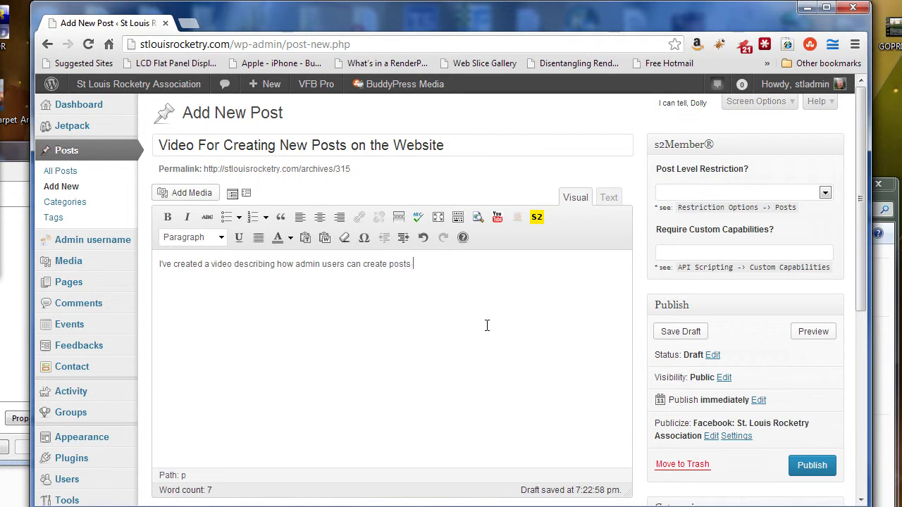
key(BackSpace)
key(BackSpace)
key(BackSpace)
key(BackSpace)
text(on the website that)
text(will email all)
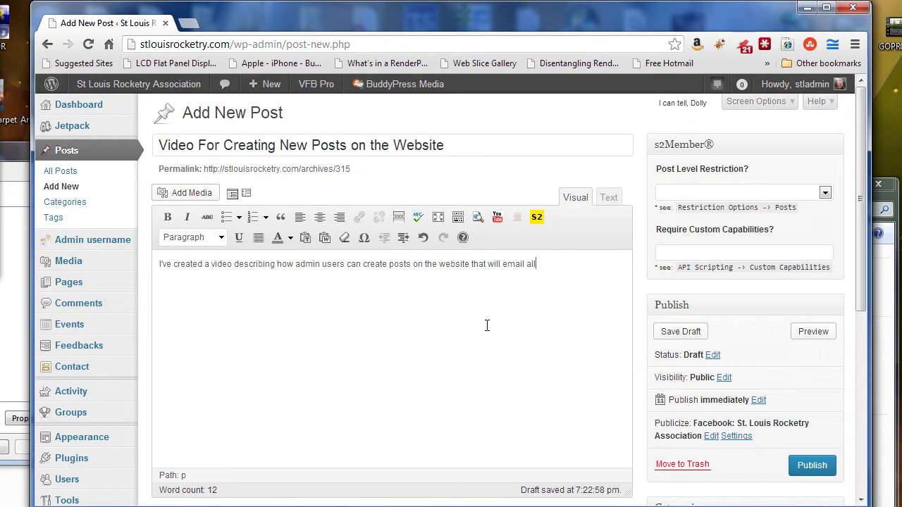
text( members and also post on Facebook.)
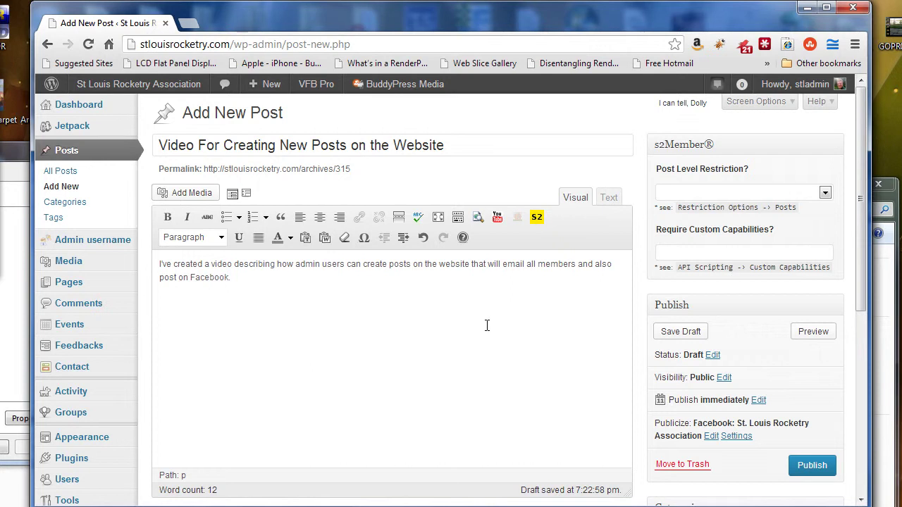
click(609, 198)
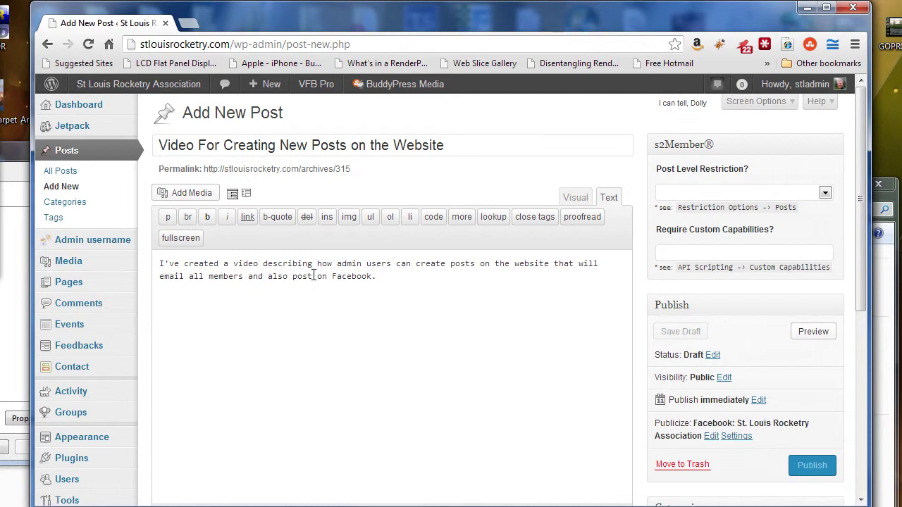
click(575, 198)
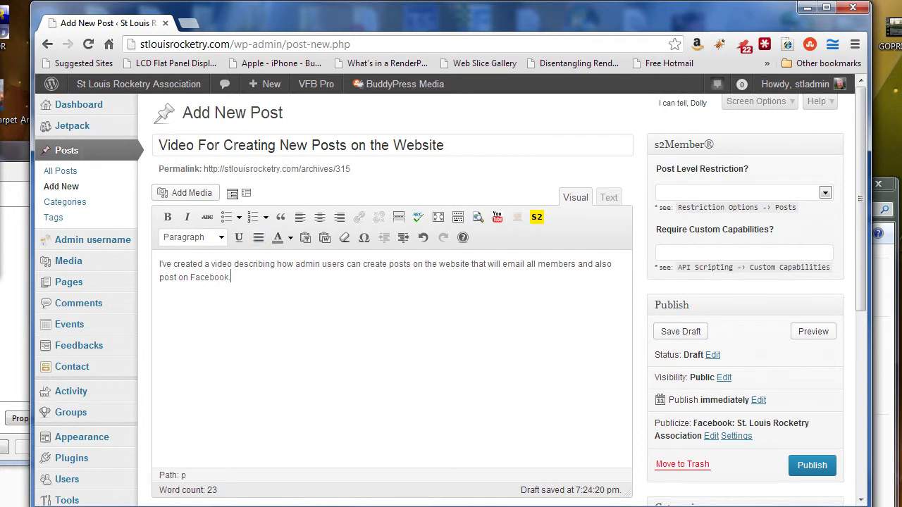
Step: Save the 'Video For Creating New Posts on the Website' draft and preview it in a new tab
click(682, 332)
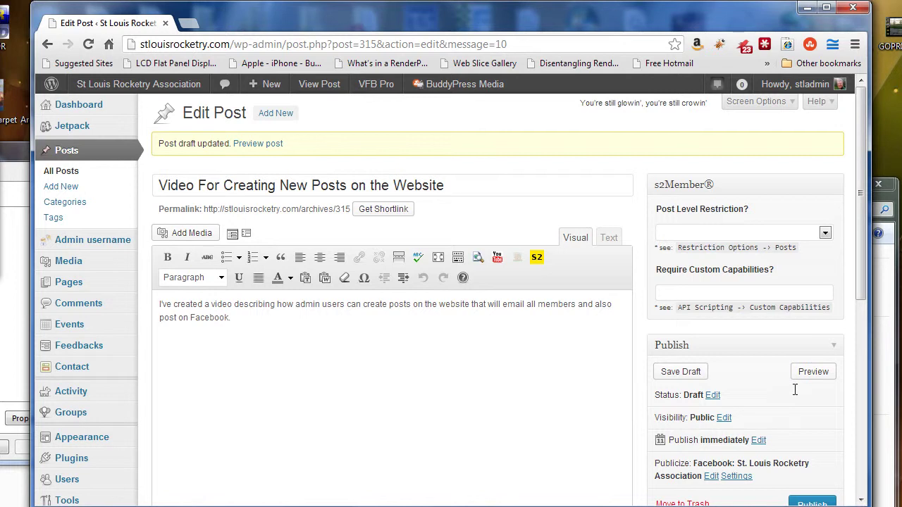
click(812, 372)
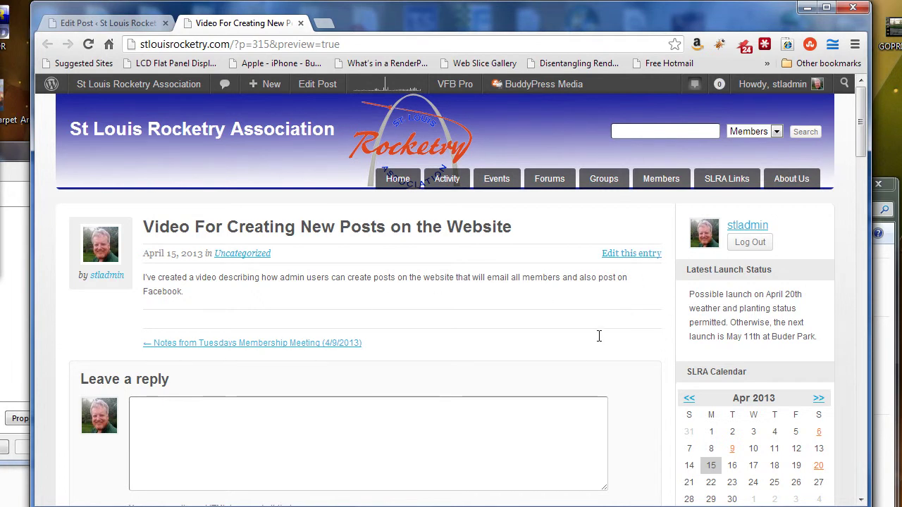
Step: Check Mail_All_Users and uncheck Uncategorized in the draft's Categories box
click(123, 19)
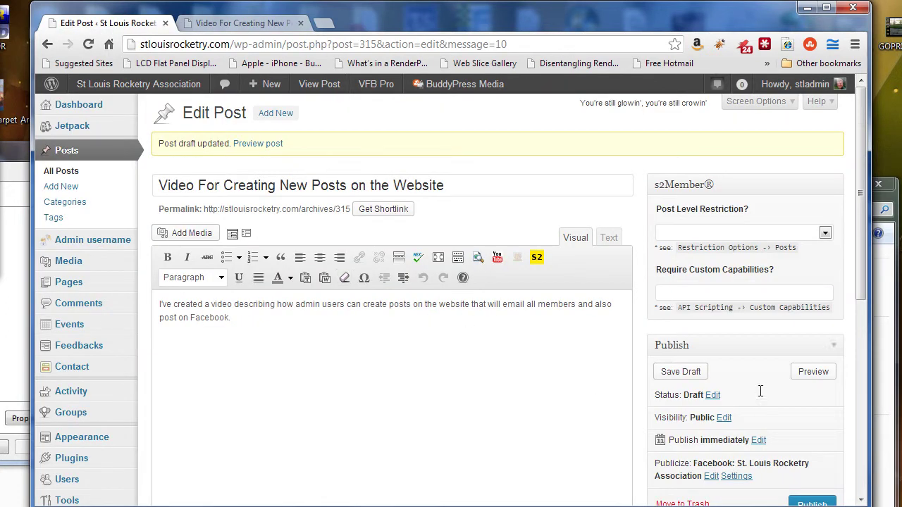
scroll(761, 391, down, 5)
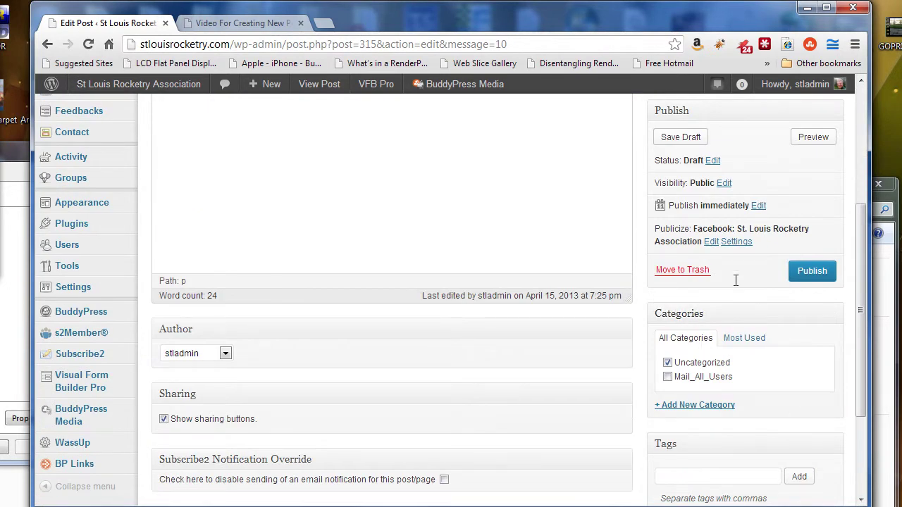
click(668, 377)
click(667, 362)
scroll(802, 382, up, 1)
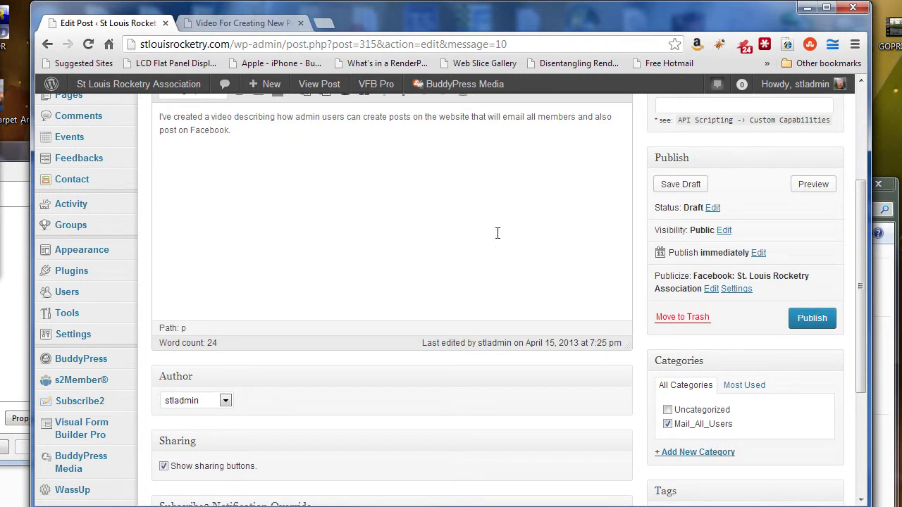
scroll(508, 250, up, 3)
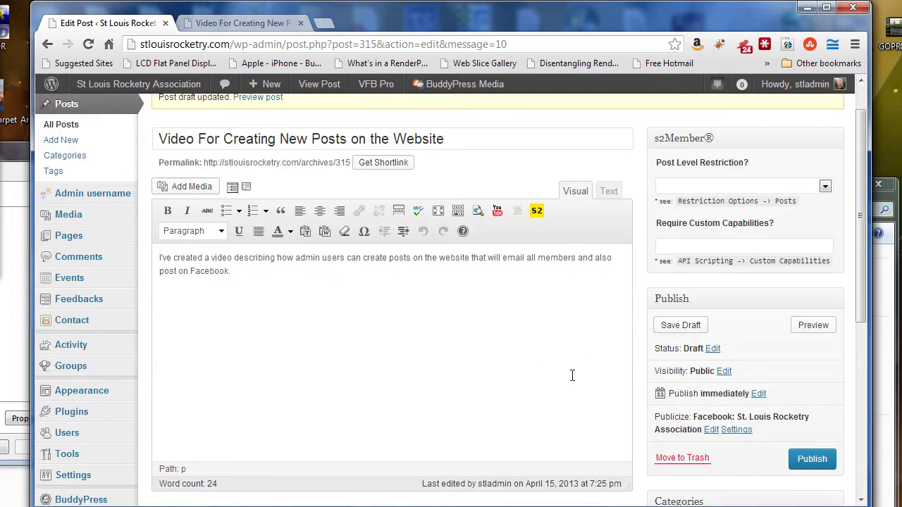
scroll(504, 328, down, 1)
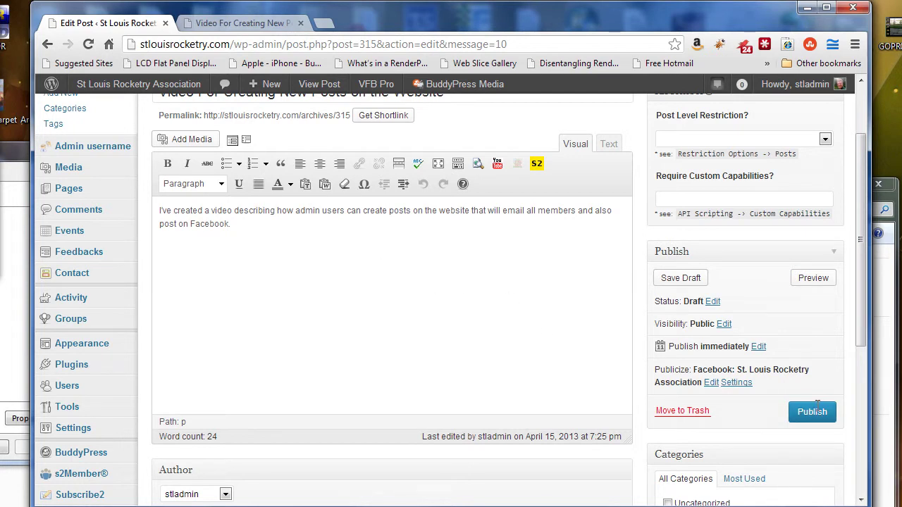
scroll(357, 284, down, 5)
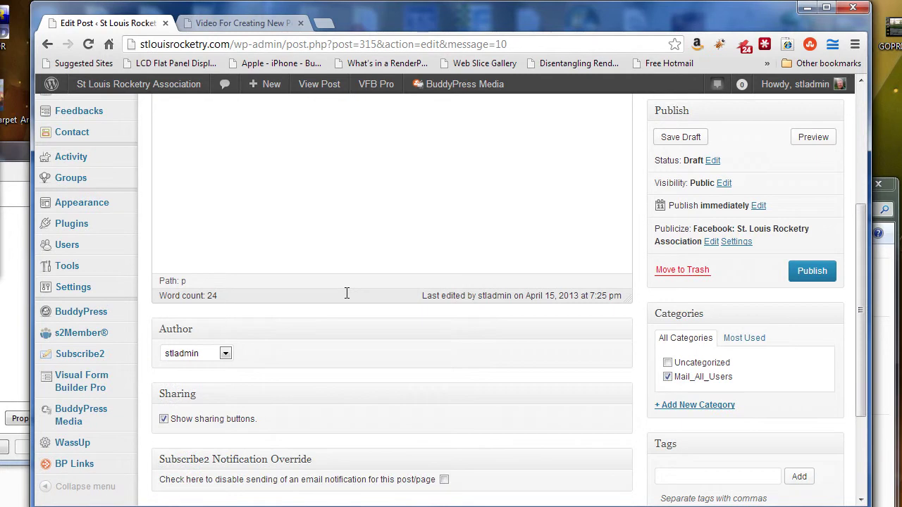
scroll(368, 320, up, 5)
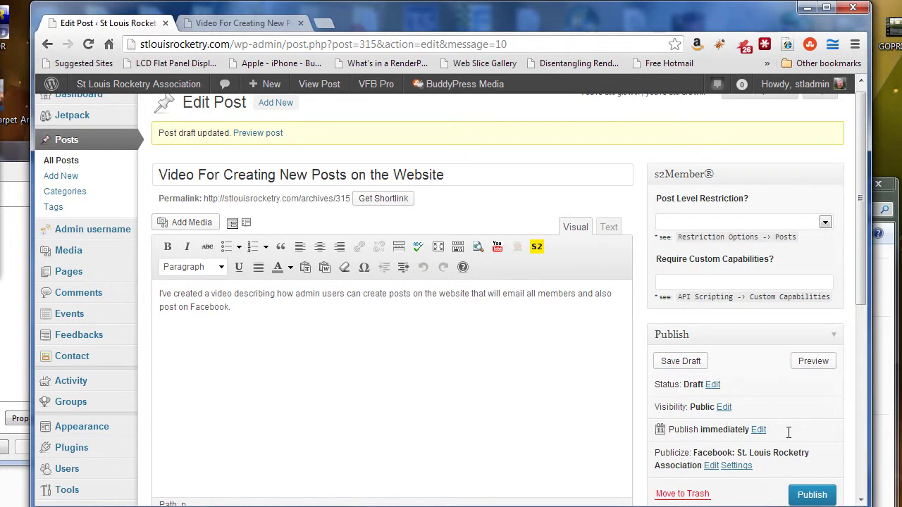
scroll(482, 383, down, 2)
scroll(493, 376, up, 1)
scroll(493, 376, up, 1)
scroll(564, 395, down, 1)
scroll(564, 394, up, 1)
scroll(564, 394, down, 3)
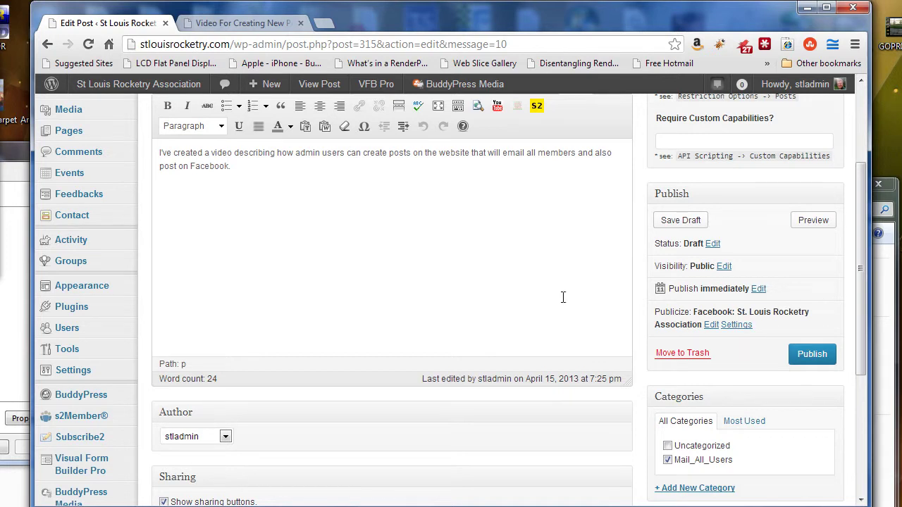
scroll(557, 284, down, 1)
scroll(552, 289, up, 2)
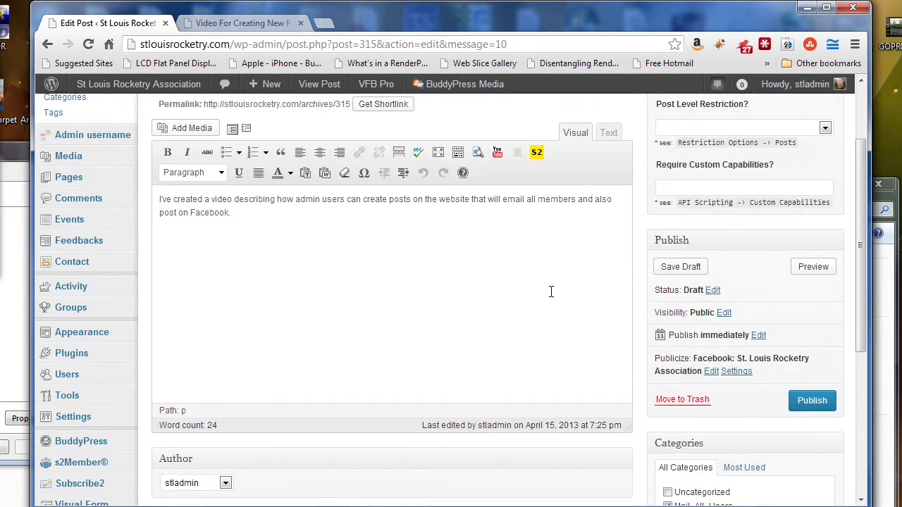
scroll(546, 300, up, 2)
scroll(546, 310, down, 3)
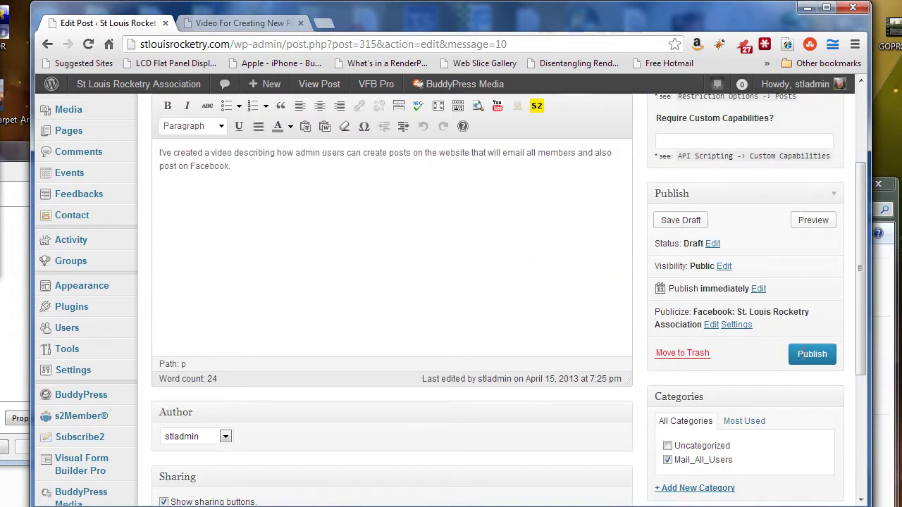
scroll(644, 321, up, 1)
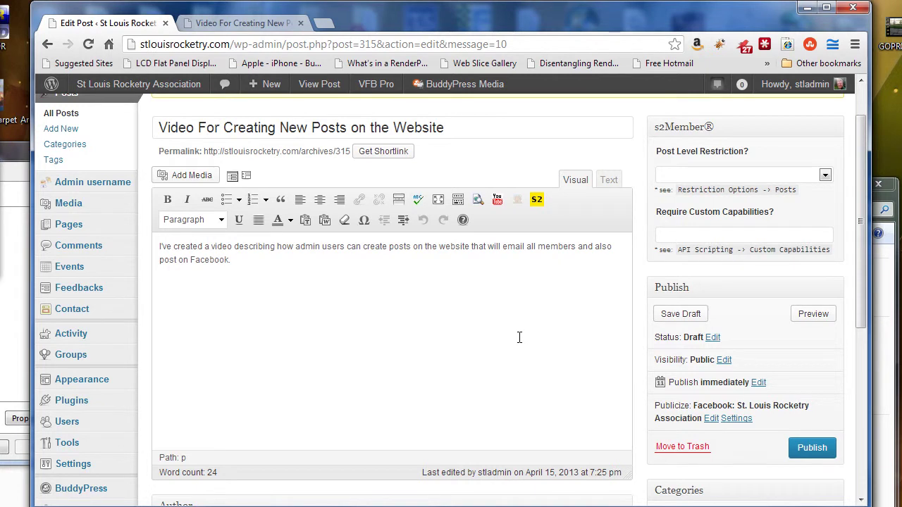
scroll(520, 338, down, 1)
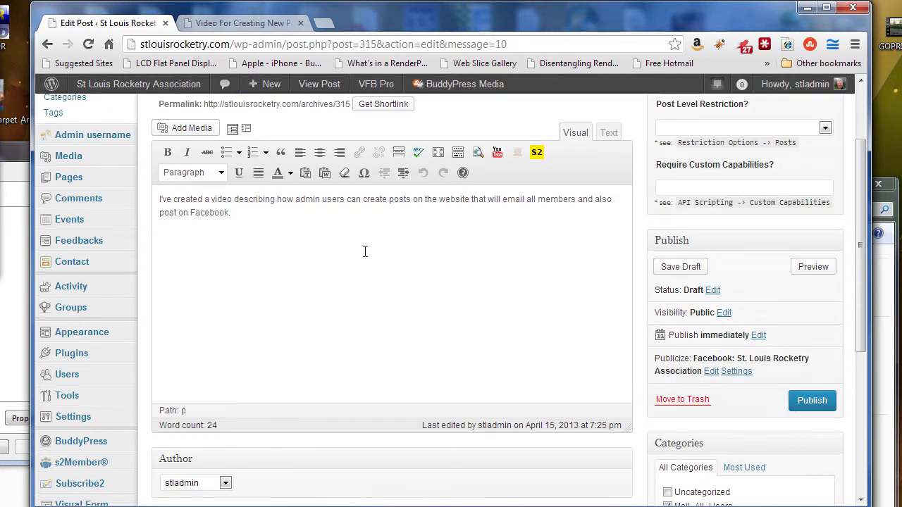
scroll(365, 252, down, 6)
scroll(601, 334, up, 6)
Step: Load youtube.com in a new Chrome tab by typing 'you' in the address bar
click(321, 21)
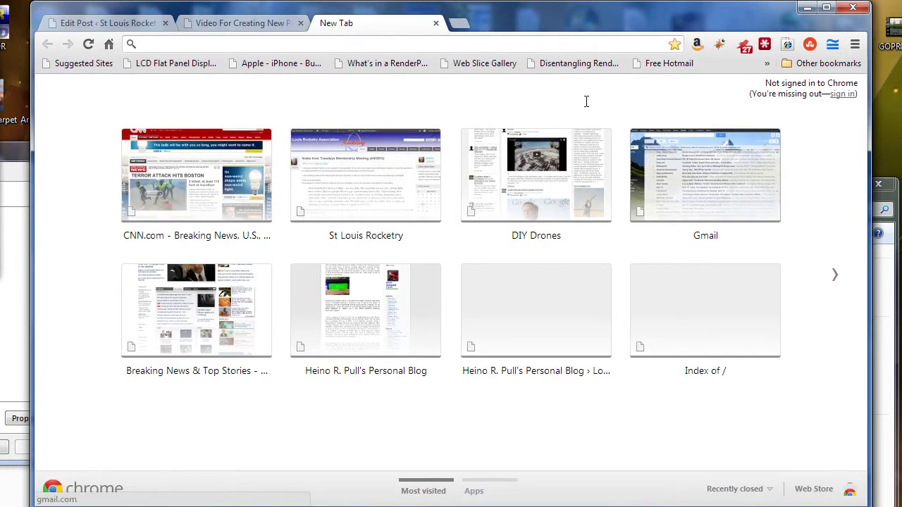
click(179, 48)
text(yout)
key(Return)
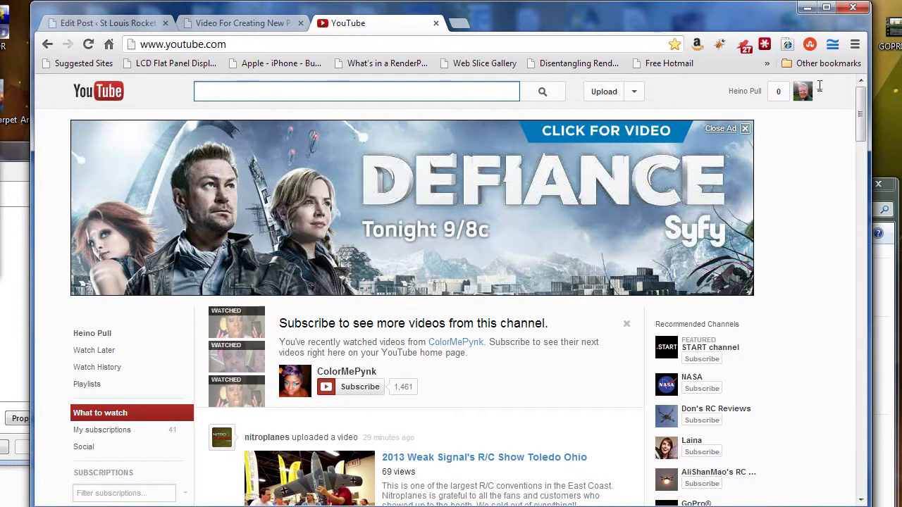
Step: Go to the channel's Video Manager uploads list from the account menu
click(820, 86)
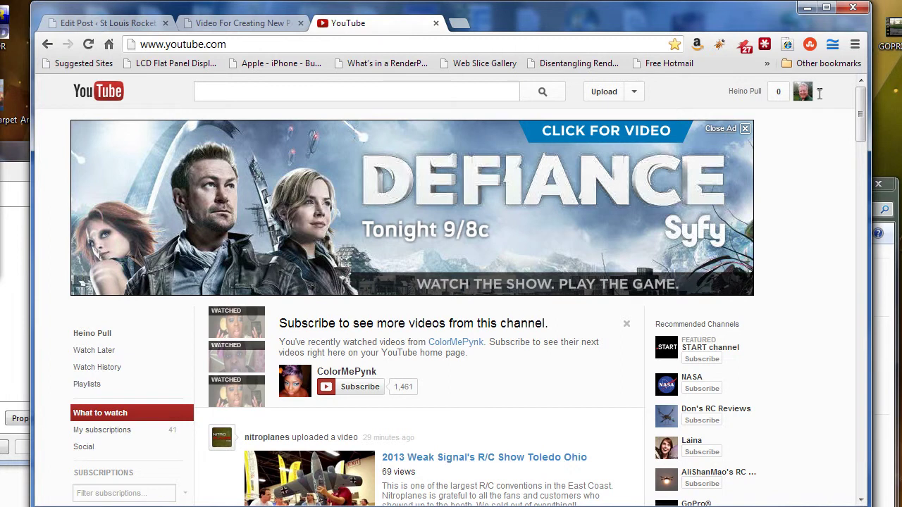
click(819, 93)
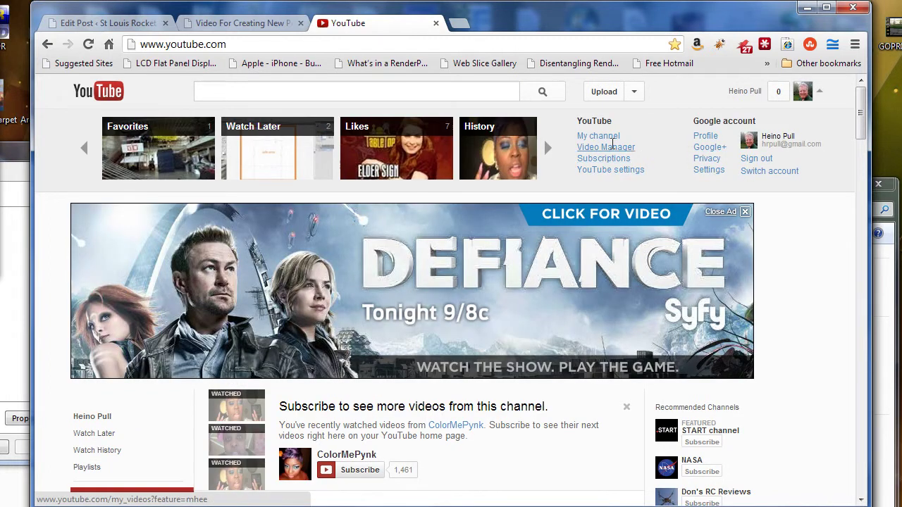
click(613, 147)
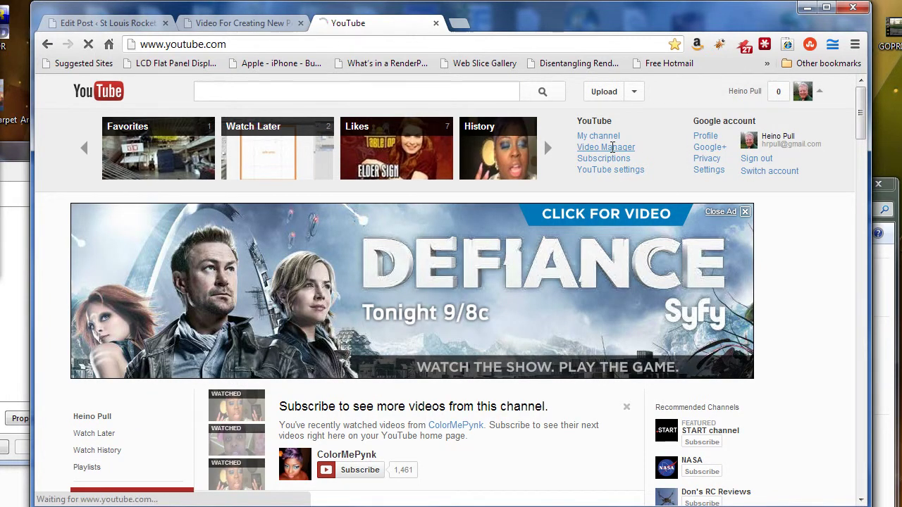
scroll(458, 249, down, 2)
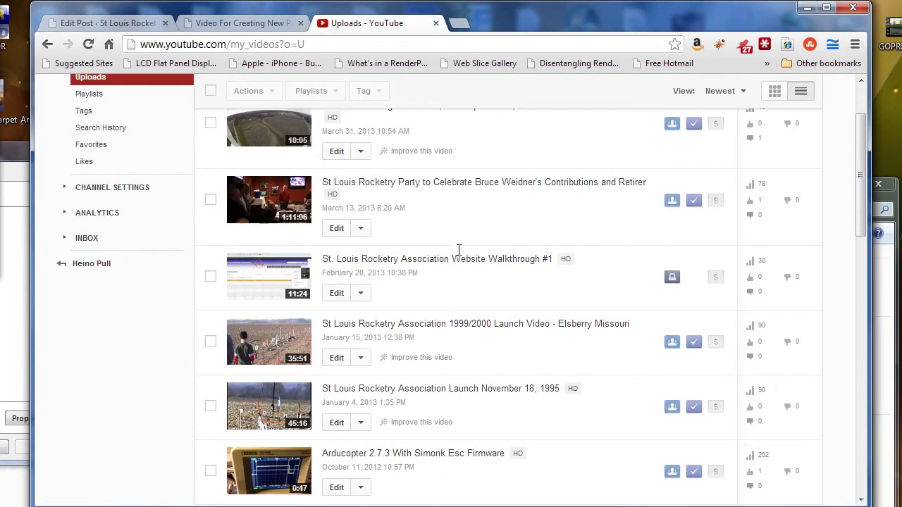
scroll(466, 248, down, 2)
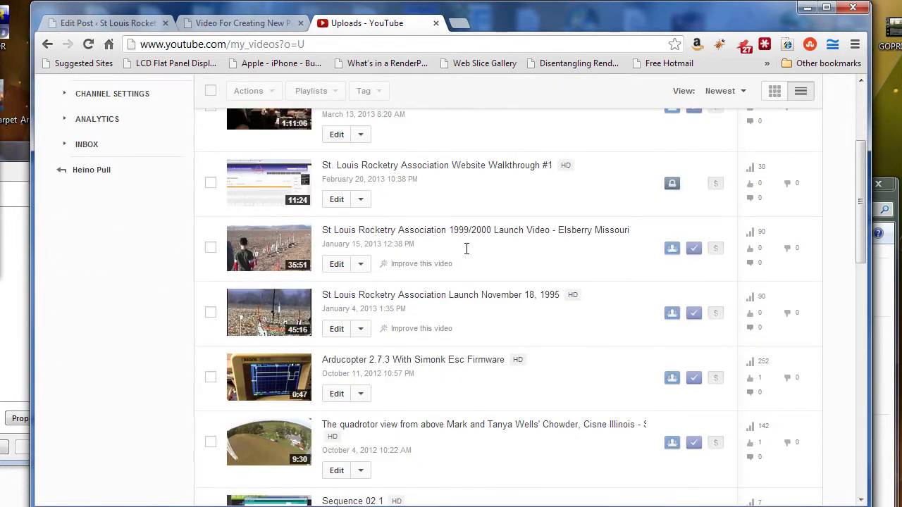
scroll(467, 249, down, 5)
scroll(468, 253, up, 3)
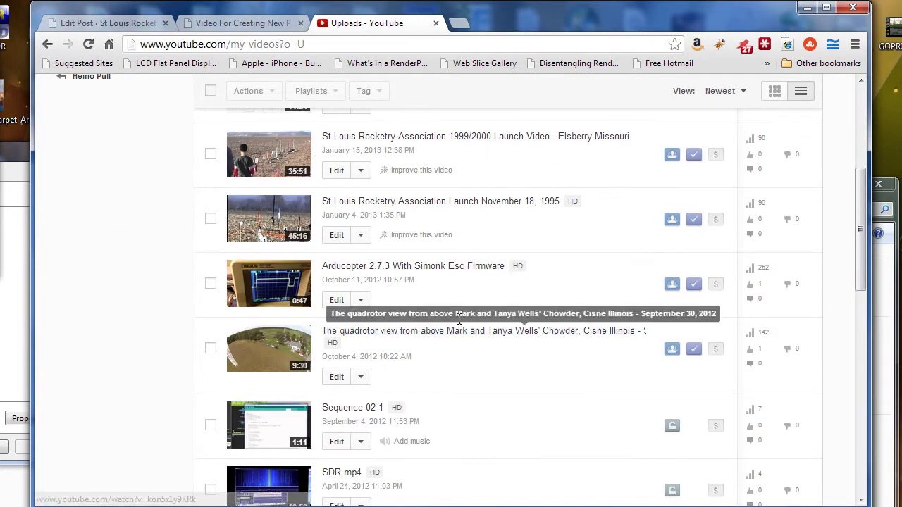
scroll(460, 317, down, 3)
scroll(482, 286, down, 2)
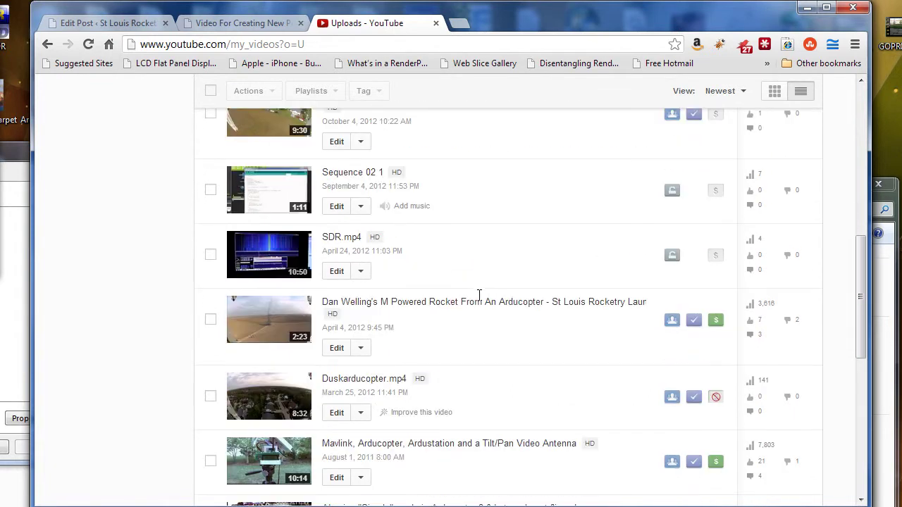
scroll(502, 297, down, 2)
scroll(500, 313, down, 1)
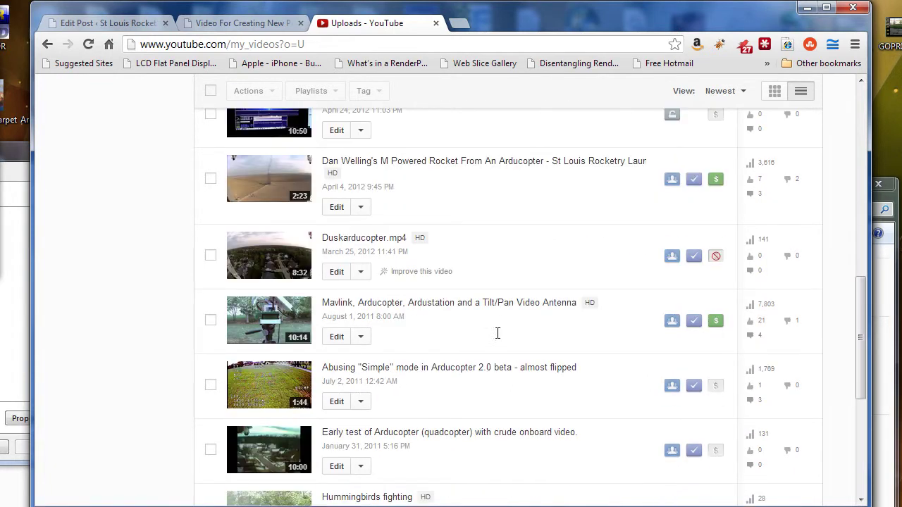
scroll(498, 333, up, 3)
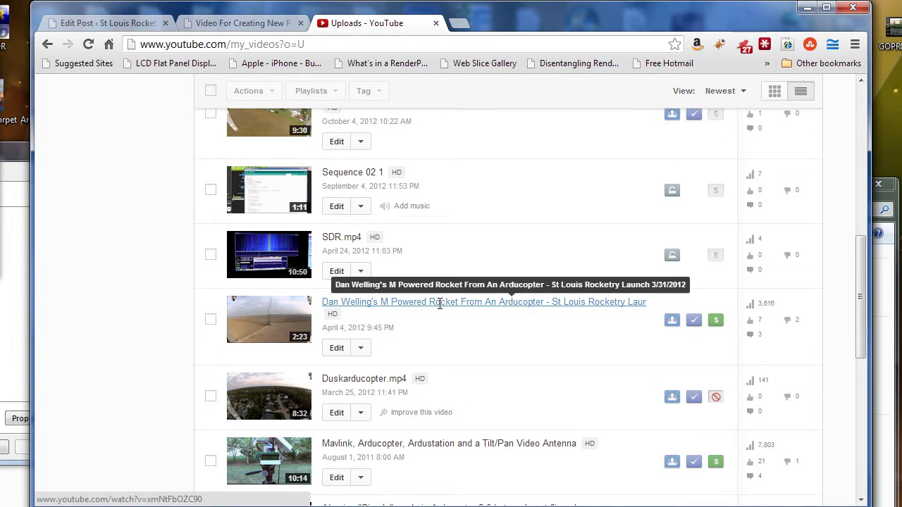
click(441, 303)
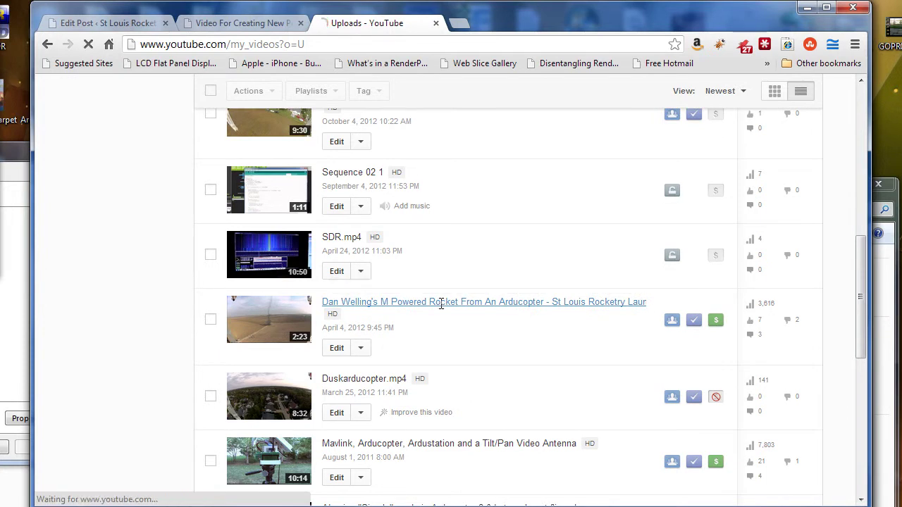
Step: Pause the pre-roll ad and scroll through the rocket video's watch page and description
scroll(416, 280, down, 3)
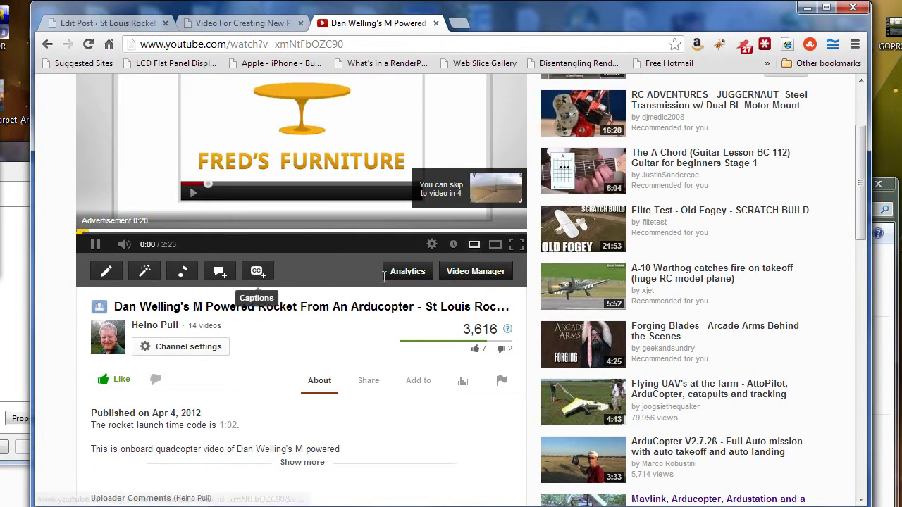
click(95, 239)
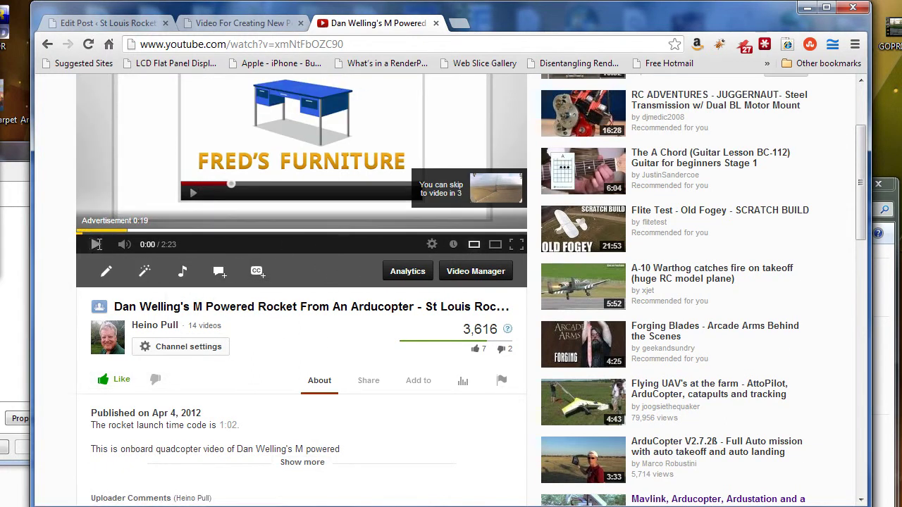
scroll(303, 324, up, 1)
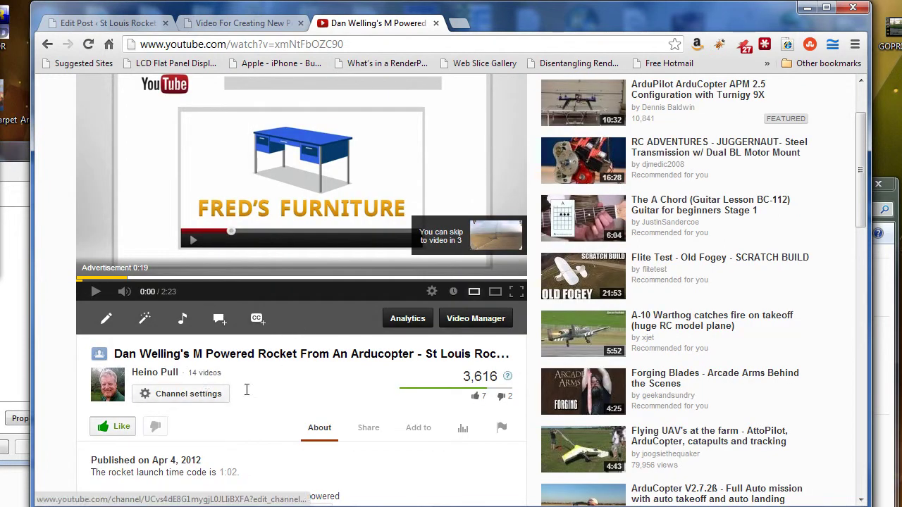
scroll(314, 376, down, 1)
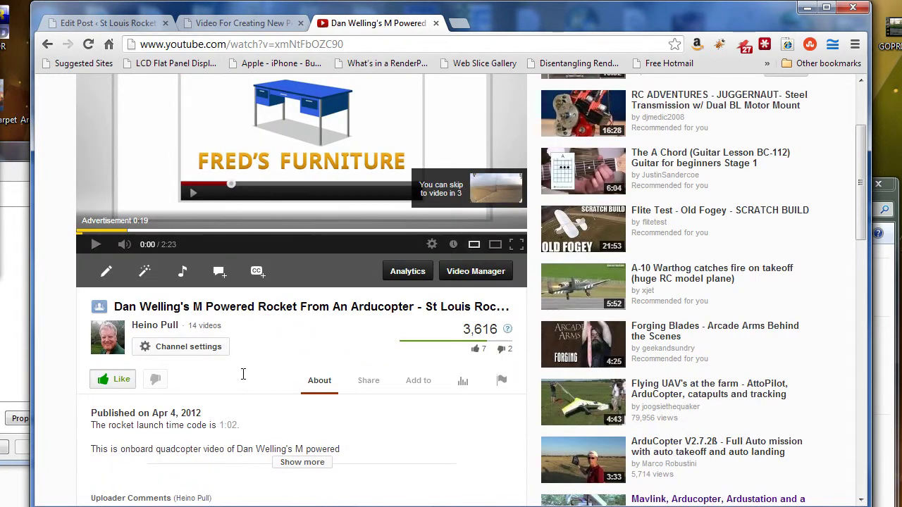
scroll(284, 352, down, 1)
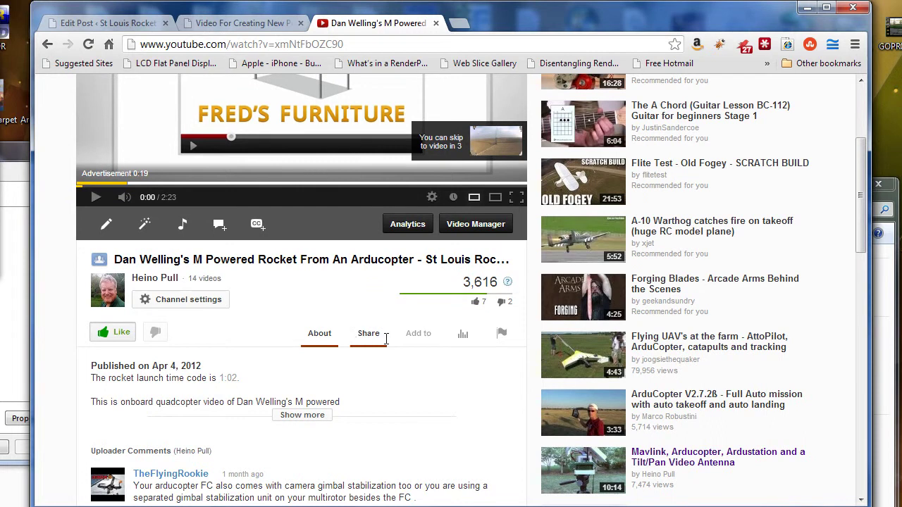
scroll(385, 339, down, 1)
scroll(385, 332, up, 4)
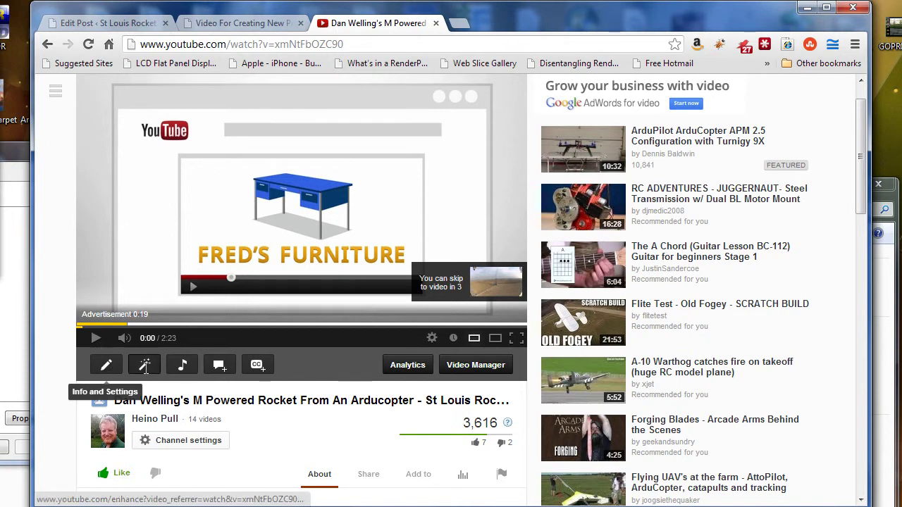
scroll(296, 415, down, 1)
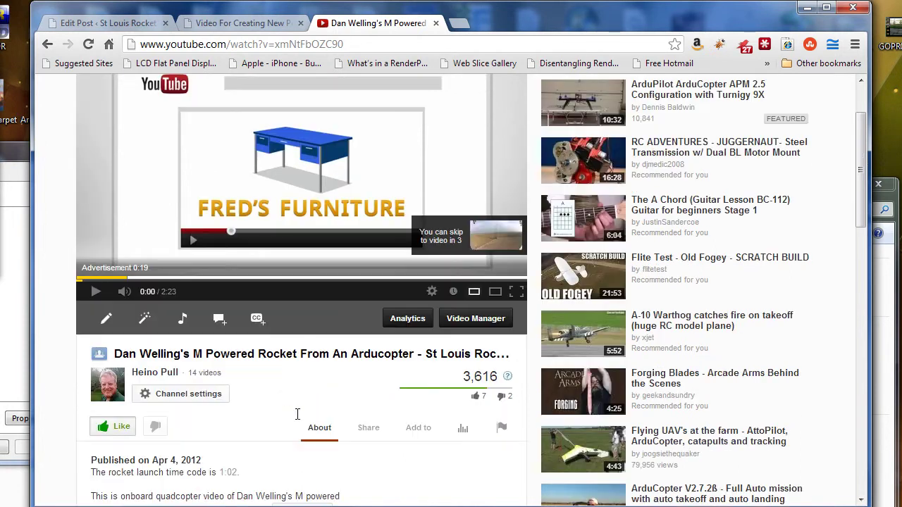
scroll(291, 414, down, 1)
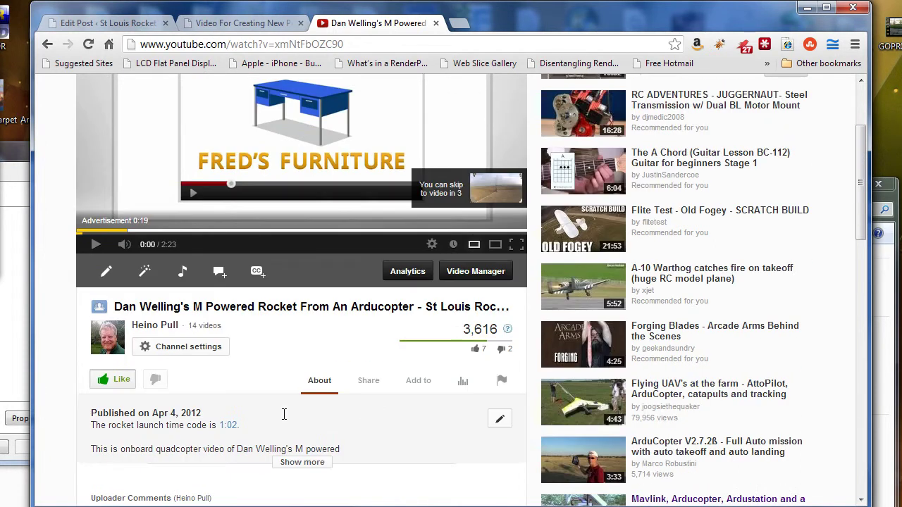
Step: Bring up the video's Share options, view the Embed code, then return to the share link
click(364, 377)
scroll(332, 356, down, 2)
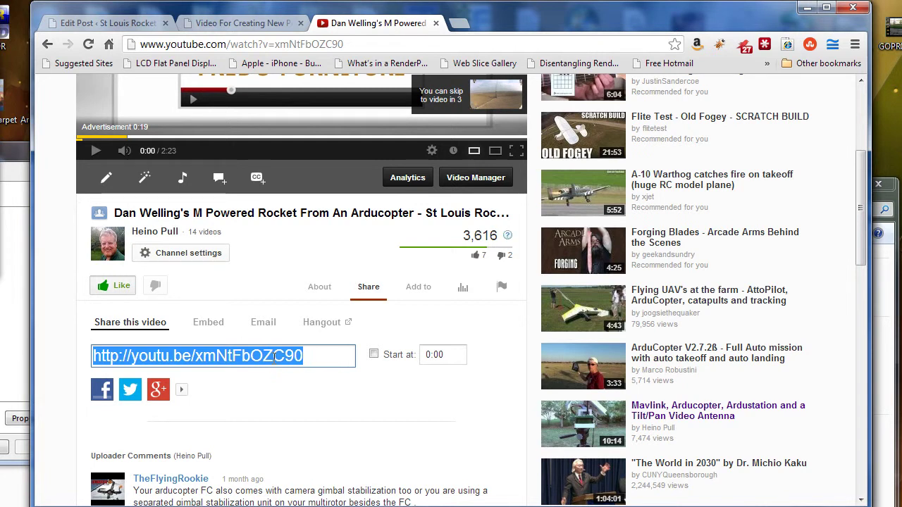
click(210, 325)
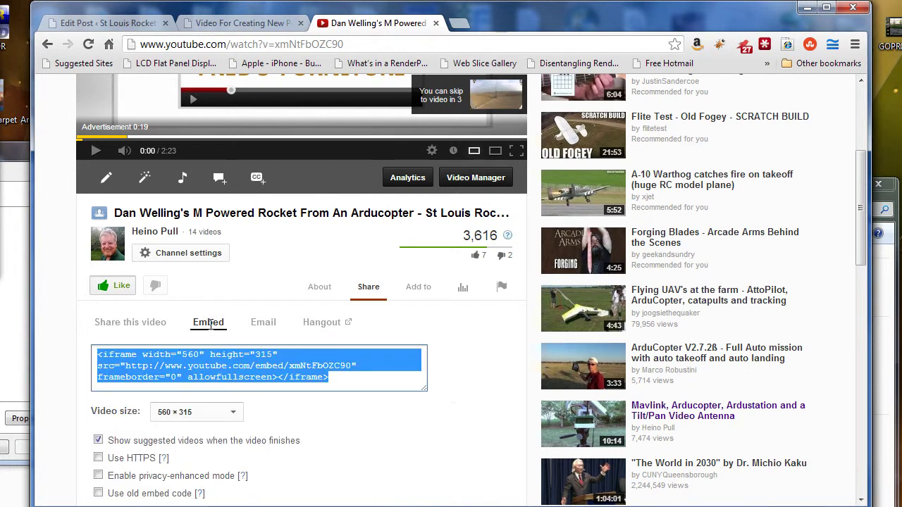
click(147, 325)
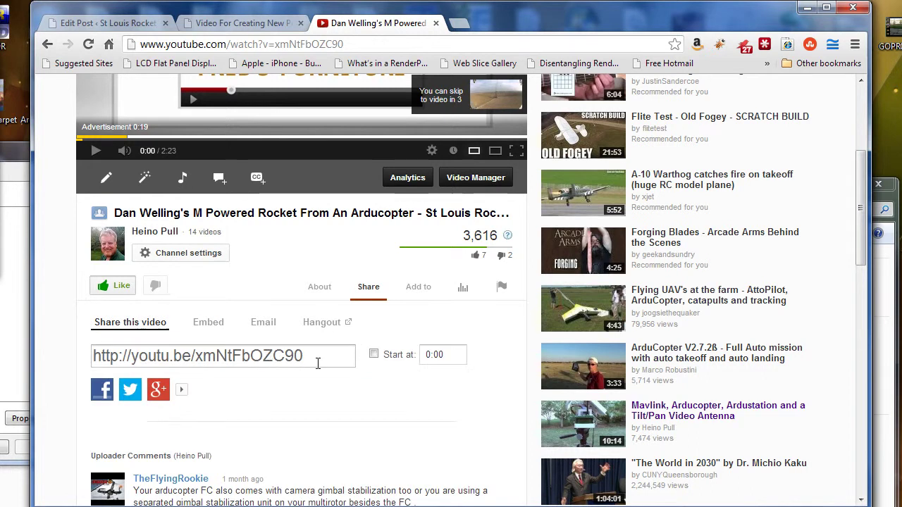
Step: Copy the youtu.be short share link and go back to the WordPress editor
drag(316, 351, 71, 346)
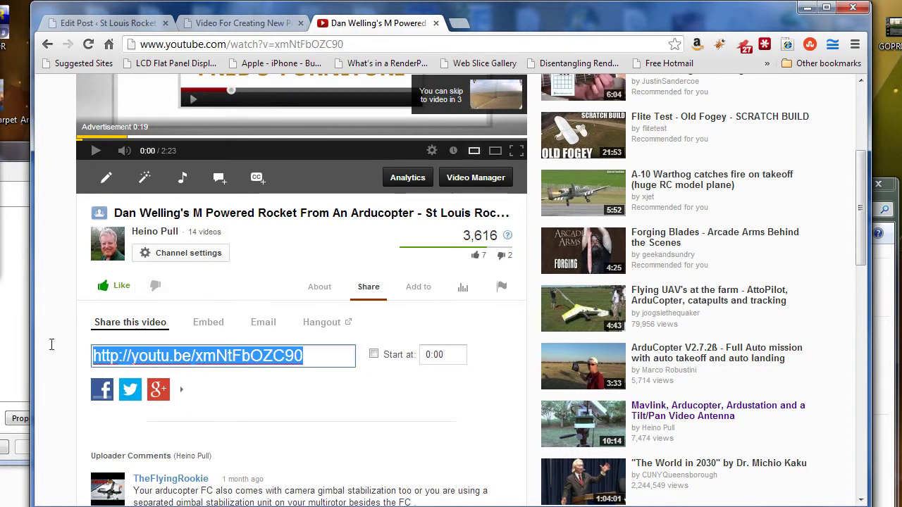
right_click(183, 363)
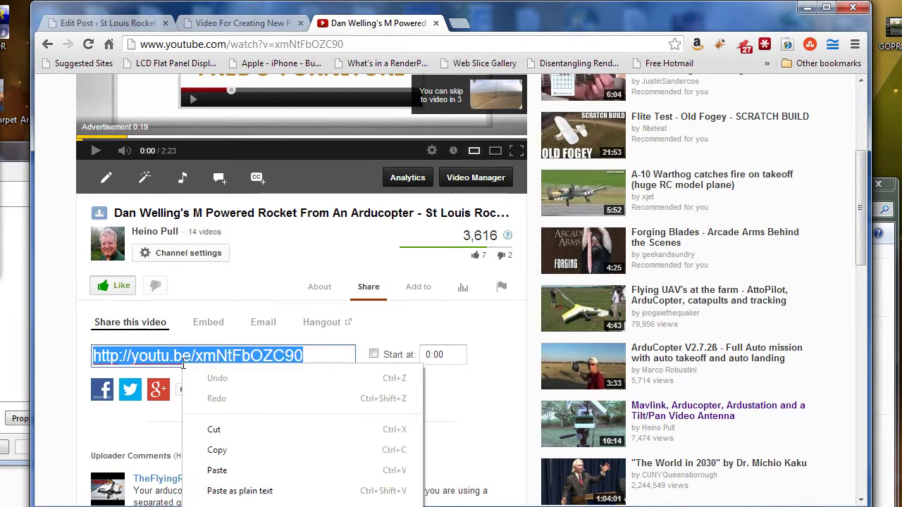
click(237, 451)
click(155, 21)
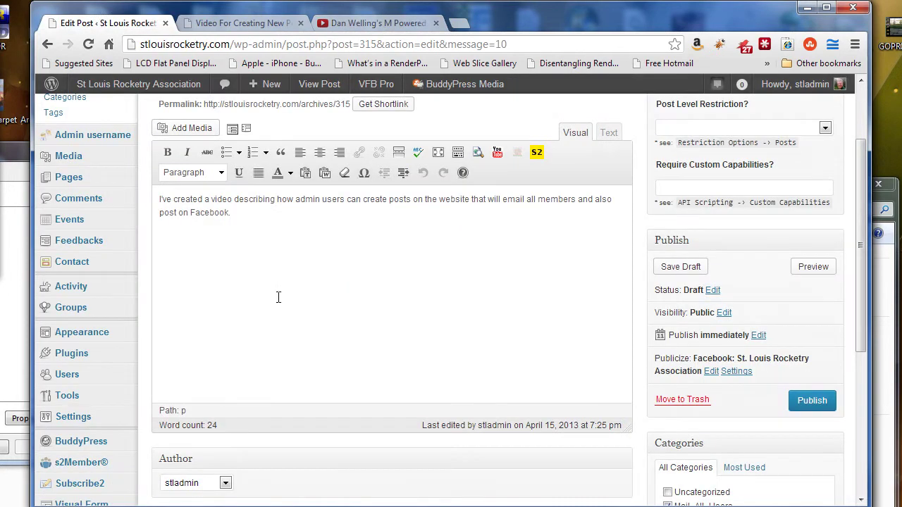
Step: Add a new paragraph reading 'View the video here' and select the word 'here'
key(Return)
key(Return)
text(Yel)
key(BackSpace)
key(BackSpace)
key(BackSpace)
text(Voe)
key(BackSpace)
key(BackSpace)
text(iew the video here)
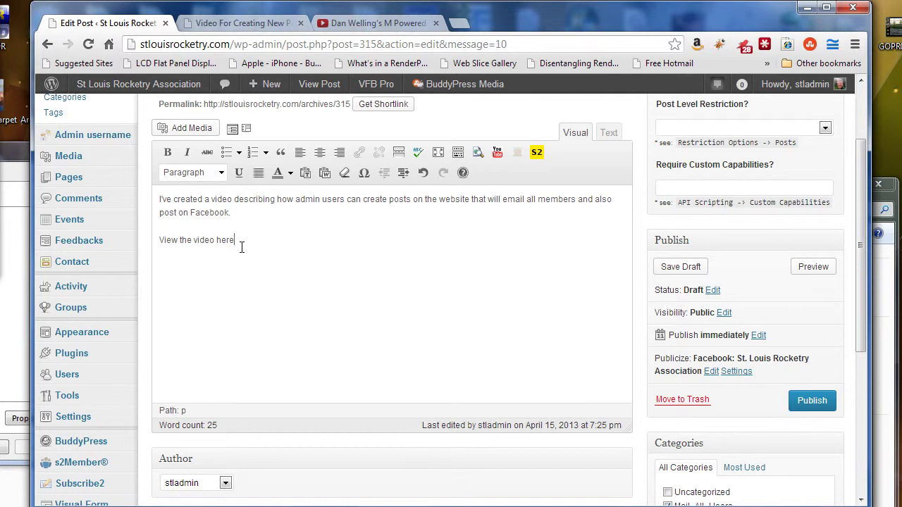
drag(235, 241, 213, 242)
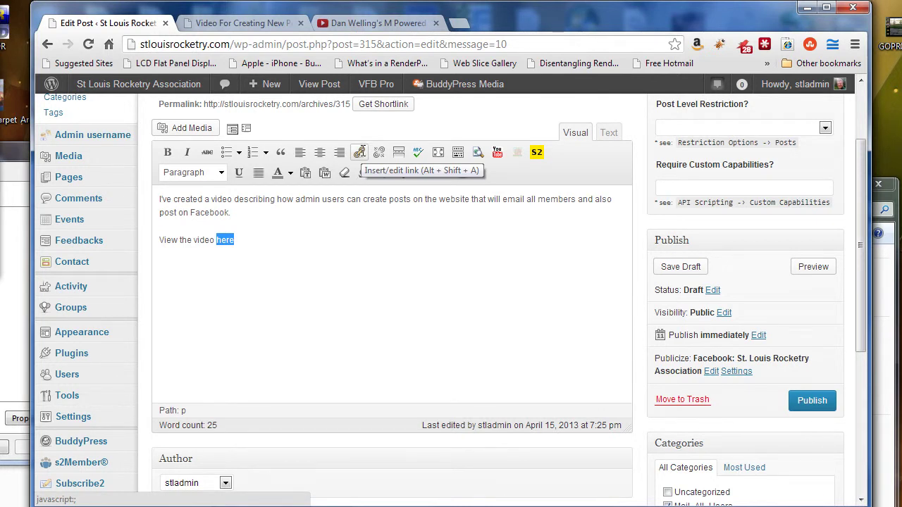
Step: Link the word 'here' to the copied YouTube share link
click(360, 153)
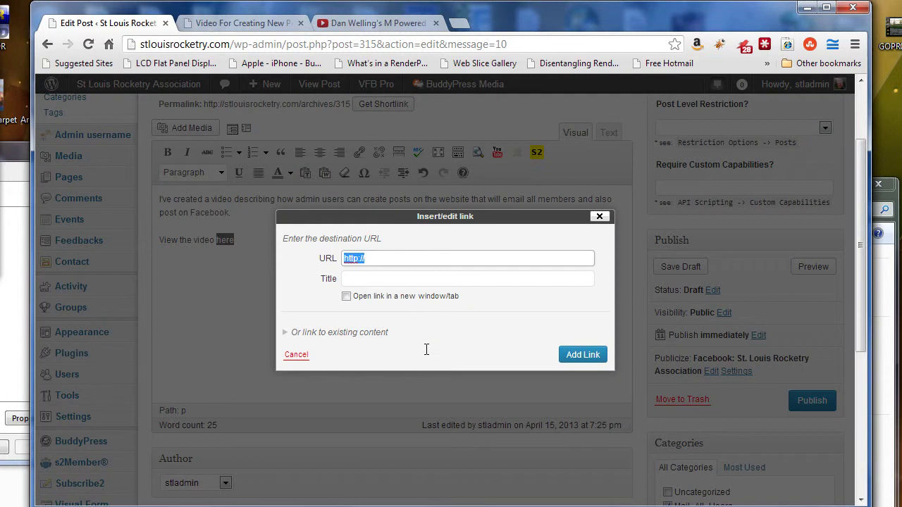
click(402, 256)
key(BackSpace)
key(BackSpace)
key(ctrl+v)
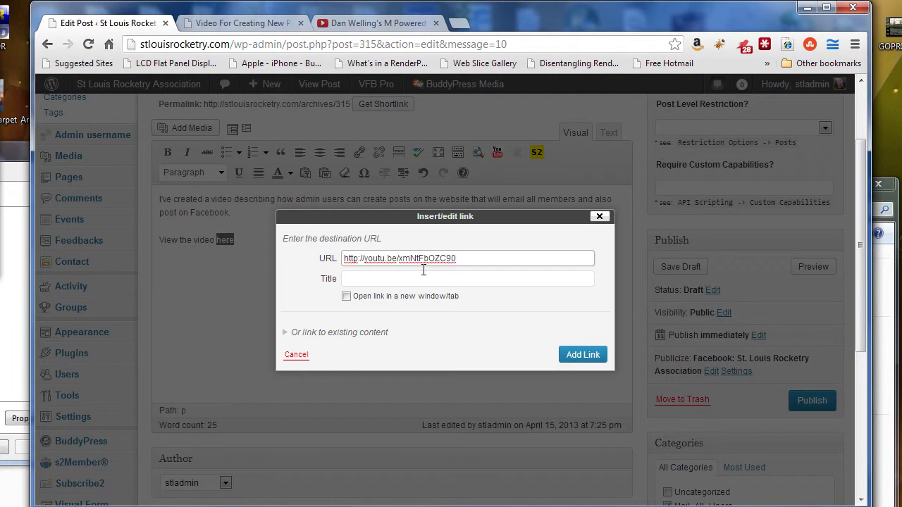
click(583, 354)
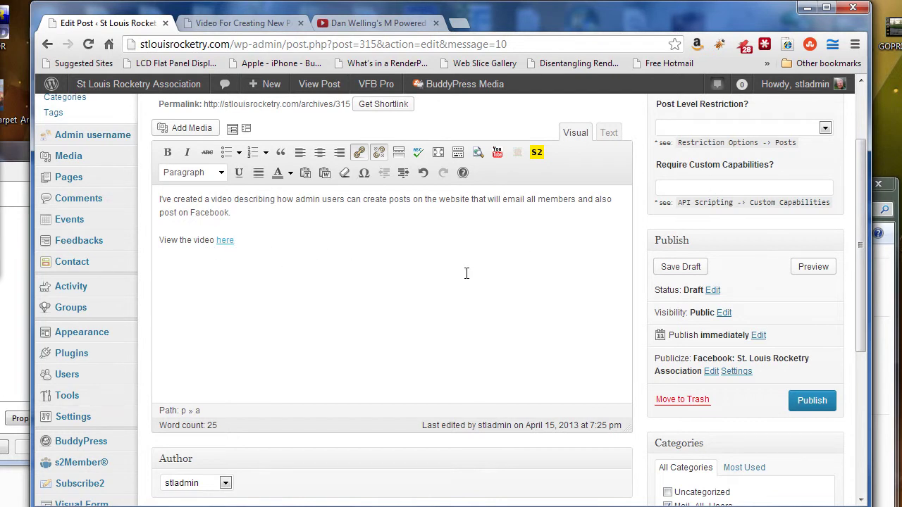
Step: Save the post as a draft and open its preview
scroll(486, 276, up, 1)
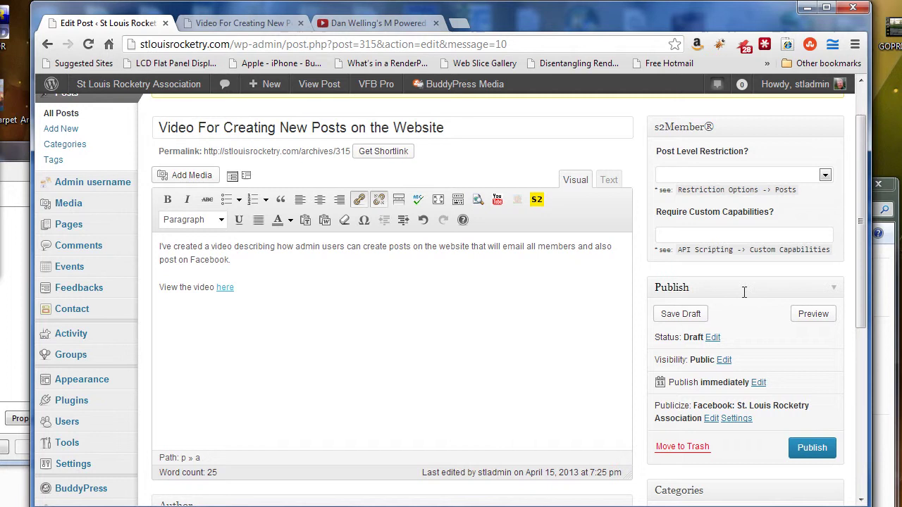
click(688, 314)
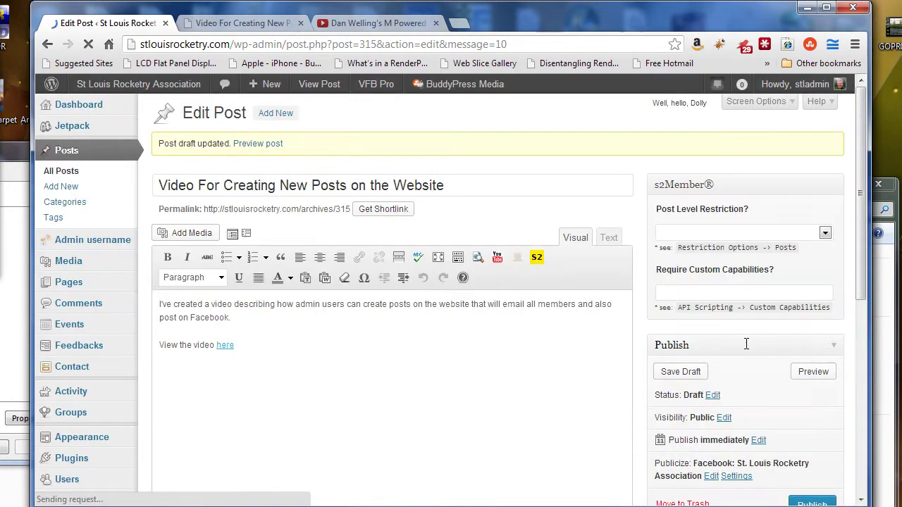
click(814, 372)
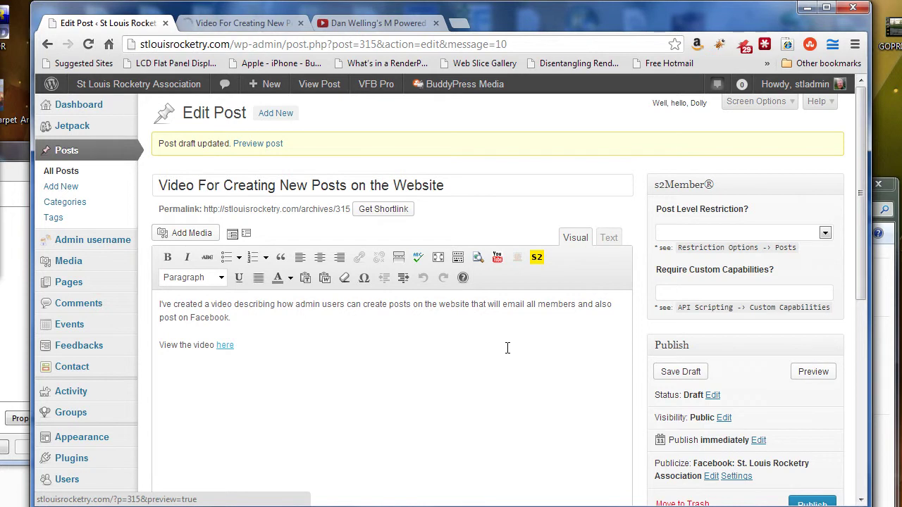
click(813, 371)
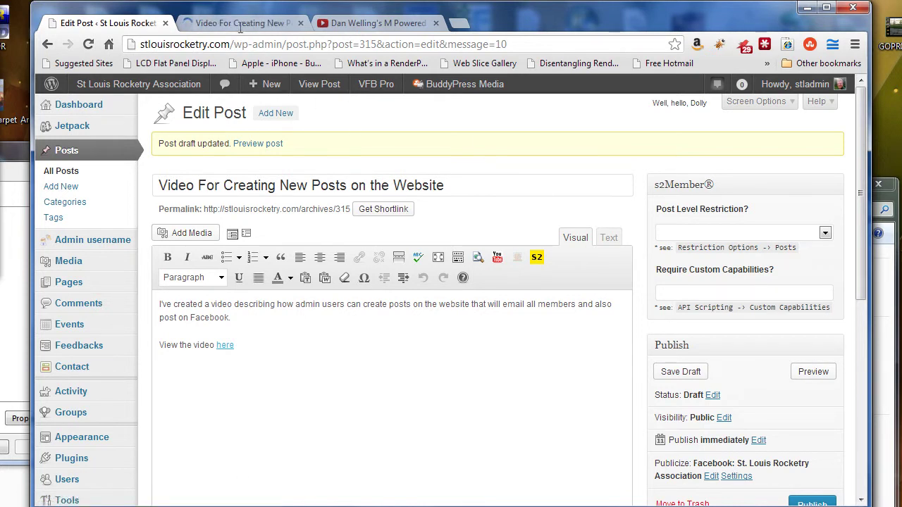
Step: In the draft preview, follow the 'here' link to the YouTube rocket video
click(239, 24)
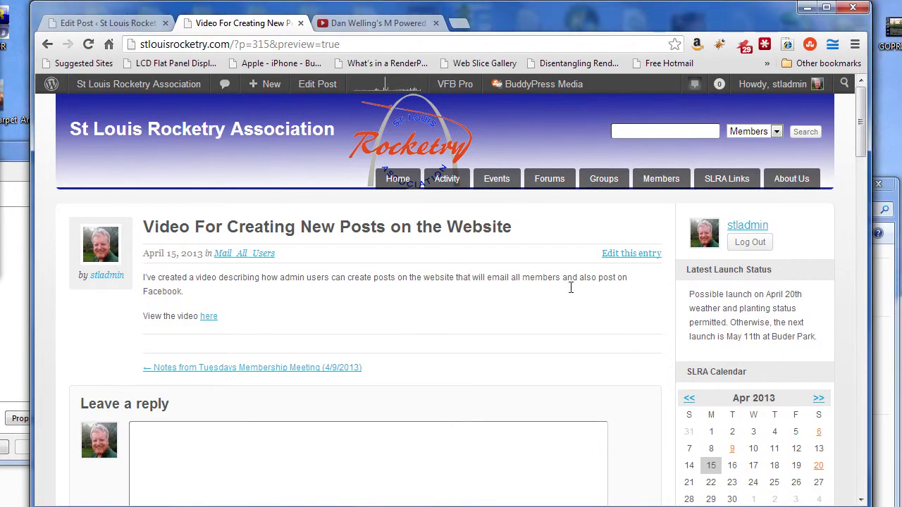
click(209, 317)
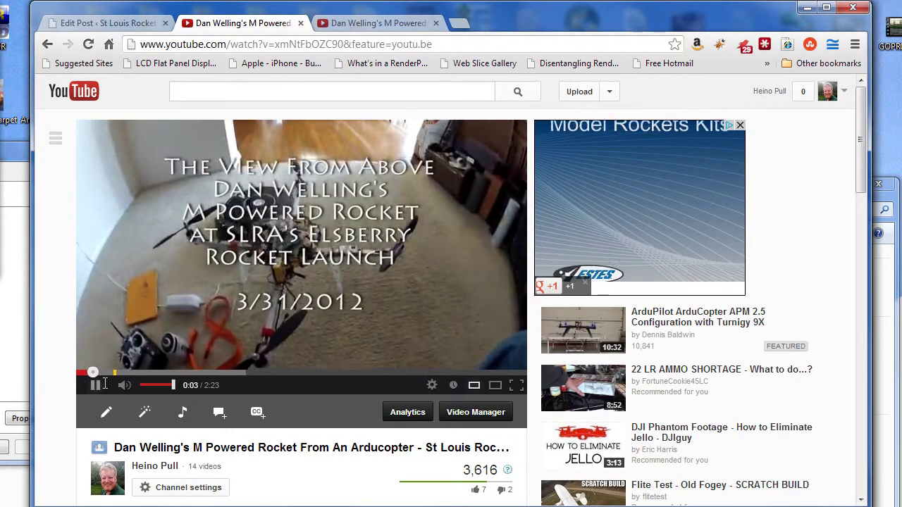
Step: Pause the playing rocket video
click(395, 142)
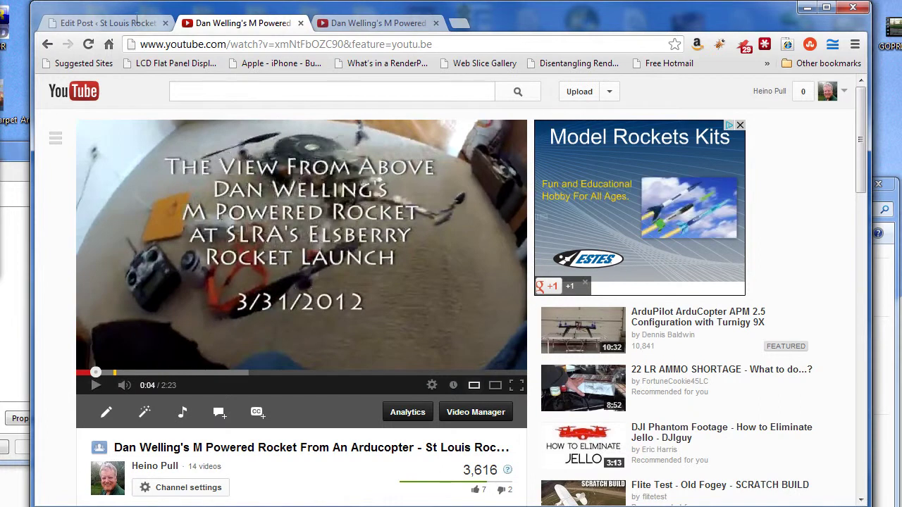
scroll(306, 287, down, 3)
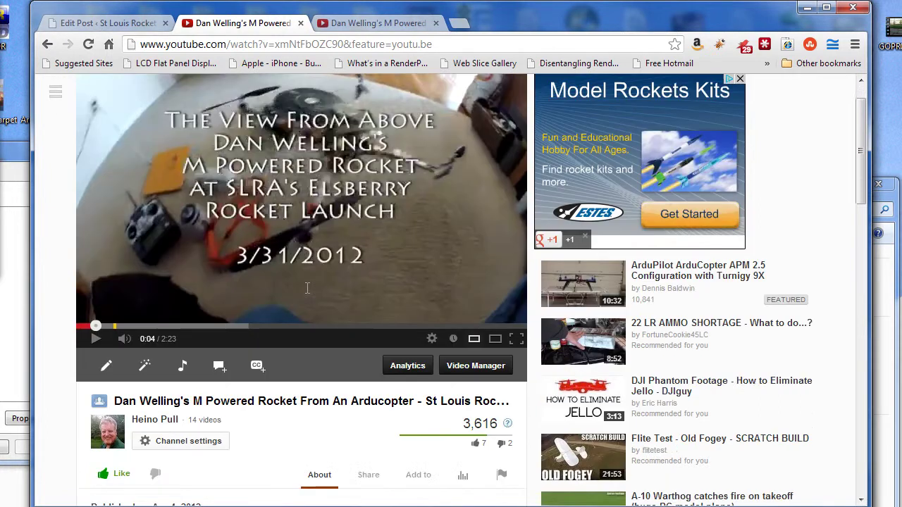
scroll(302, 316, down, 1)
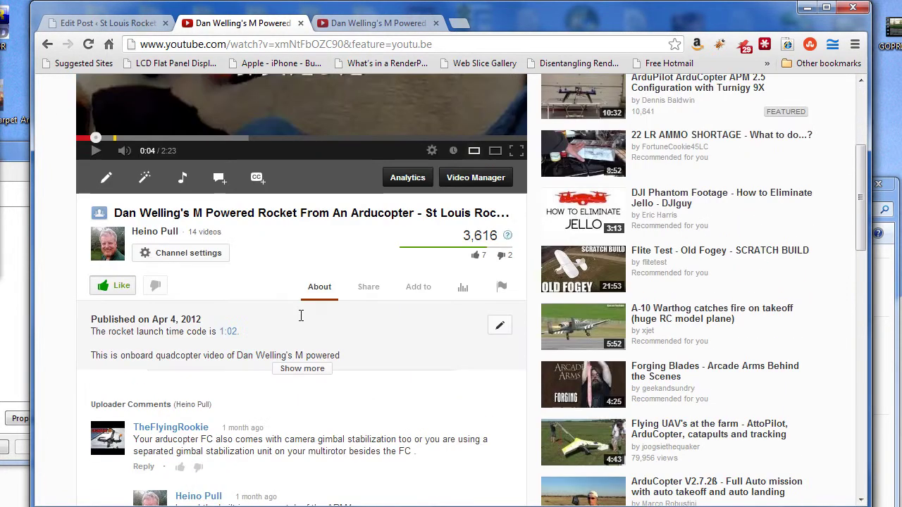
scroll(302, 316, up, 1)
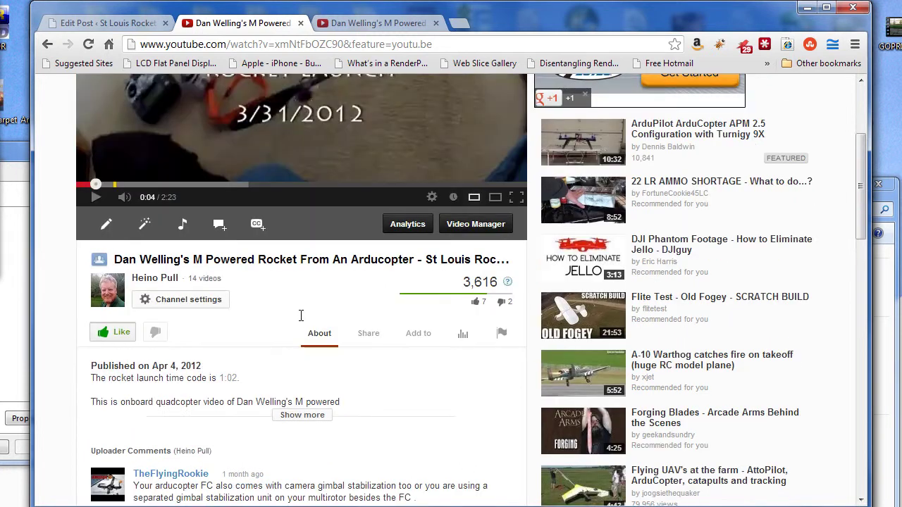
Step: Copy the video's 560 × 315 iframe embed code from Share > Embed and return to the editor
click(371, 331)
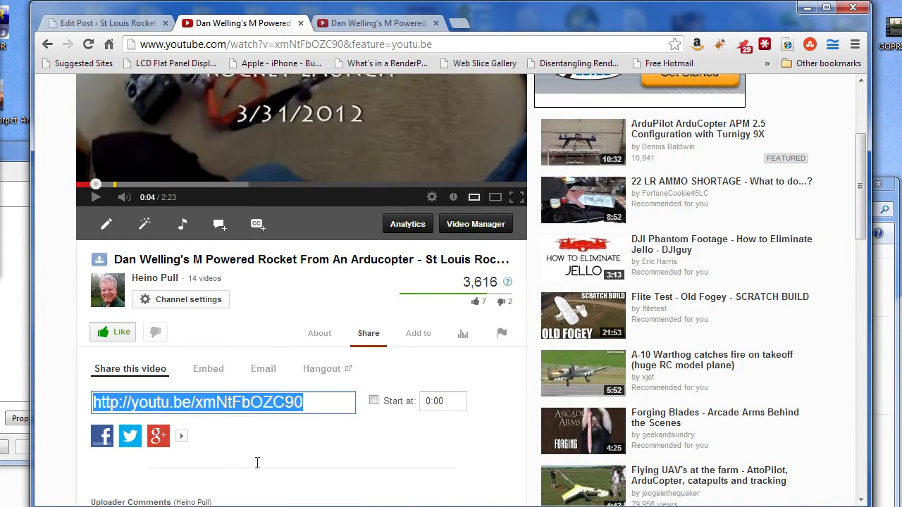
click(204, 368)
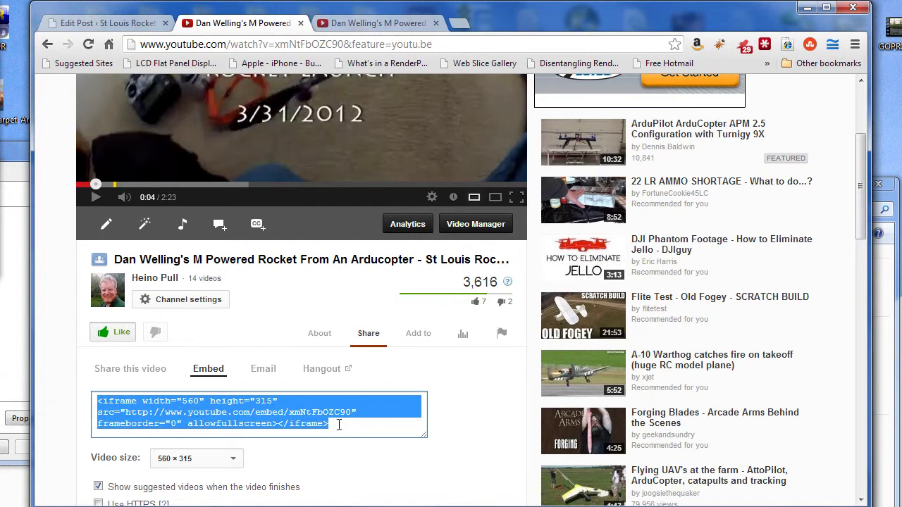
right_click(286, 402)
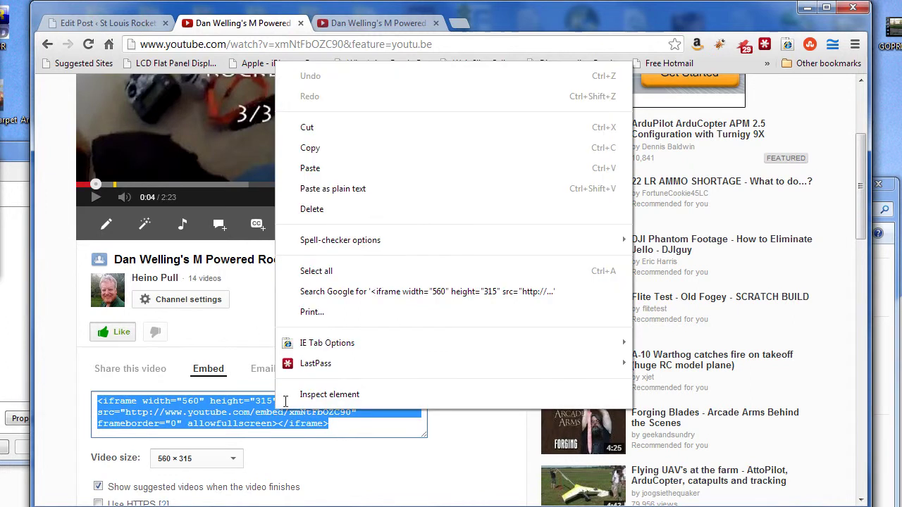
click(325, 149)
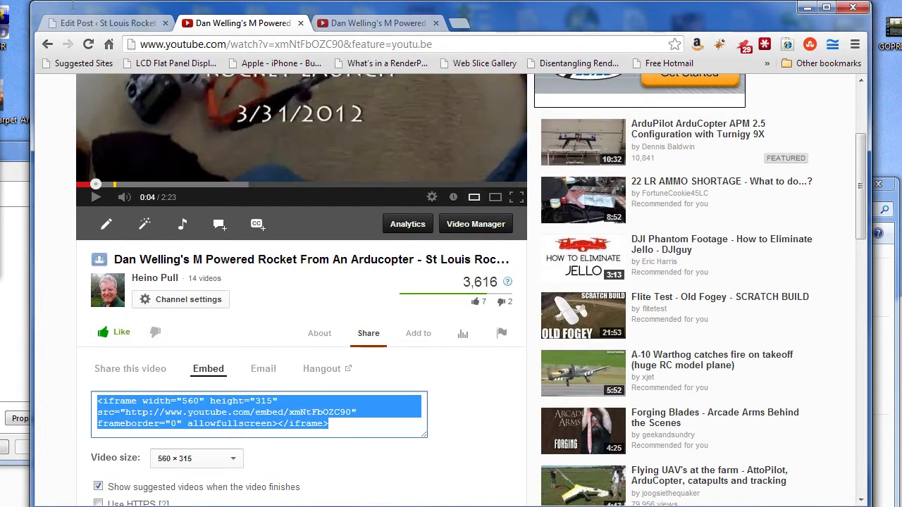
click(85, 22)
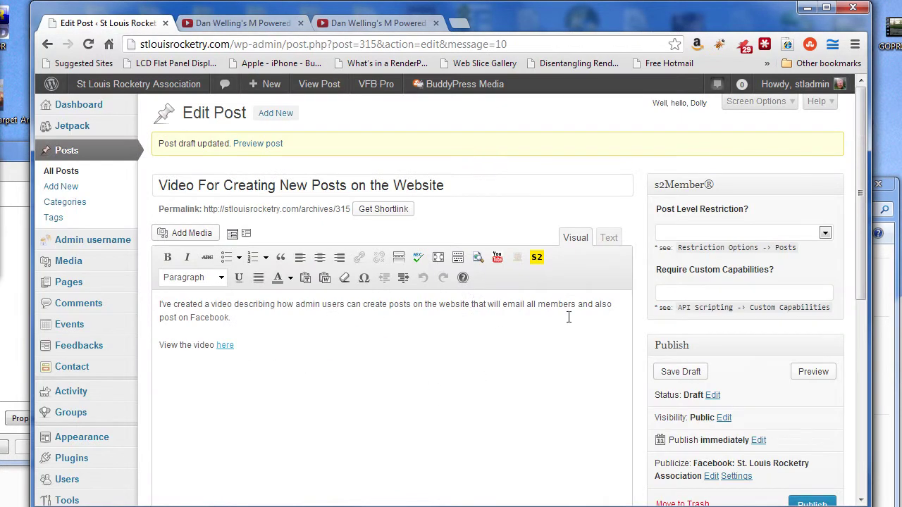
Step: Delete the 'View the video here' line and paste the iframe embed code in the Text view
click(610, 237)
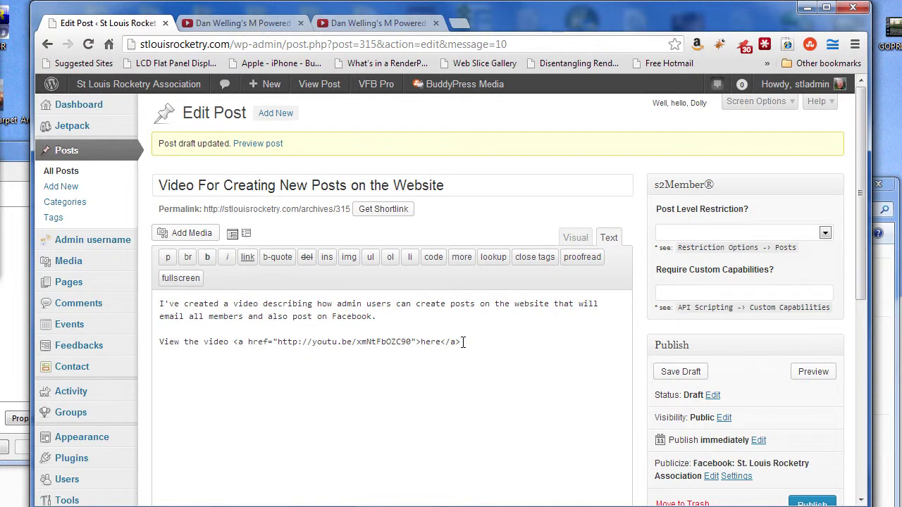
click(578, 237)
drag(235, 344, 103, 344)
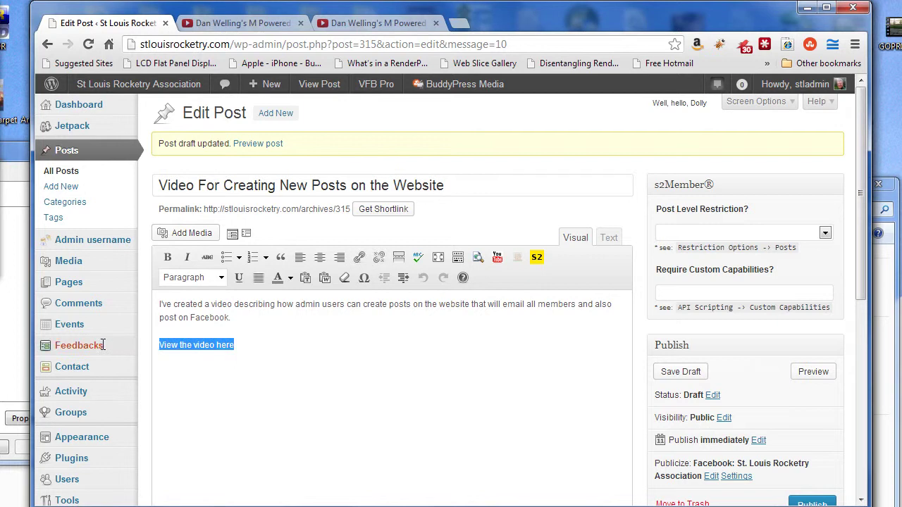
key(BackSpace)
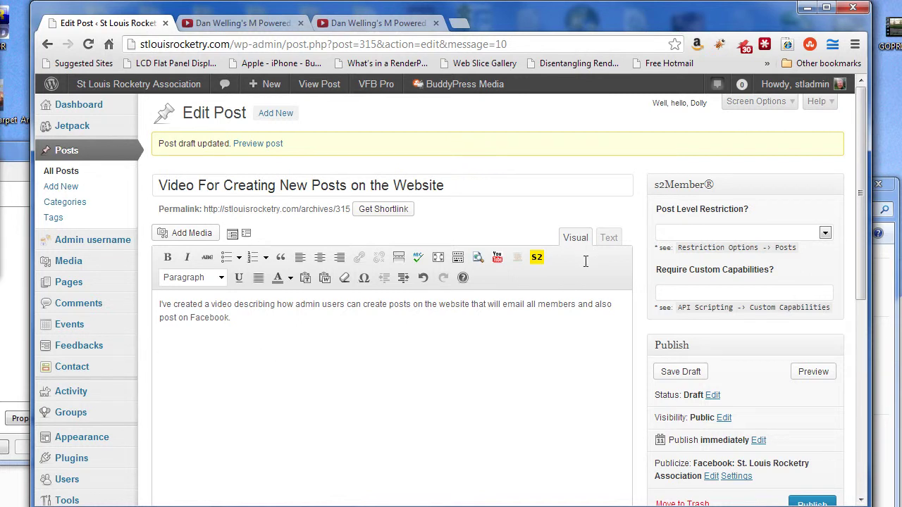
click(609, 238)
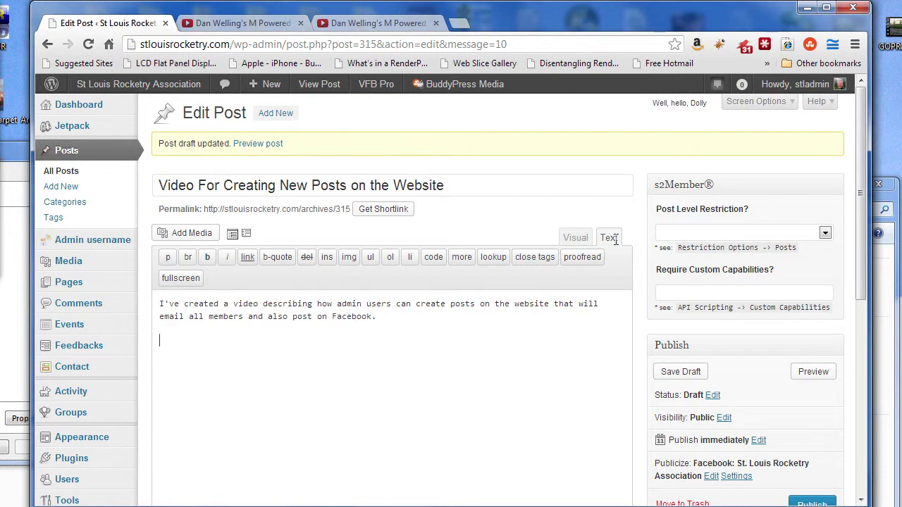
key(ctrl+v)
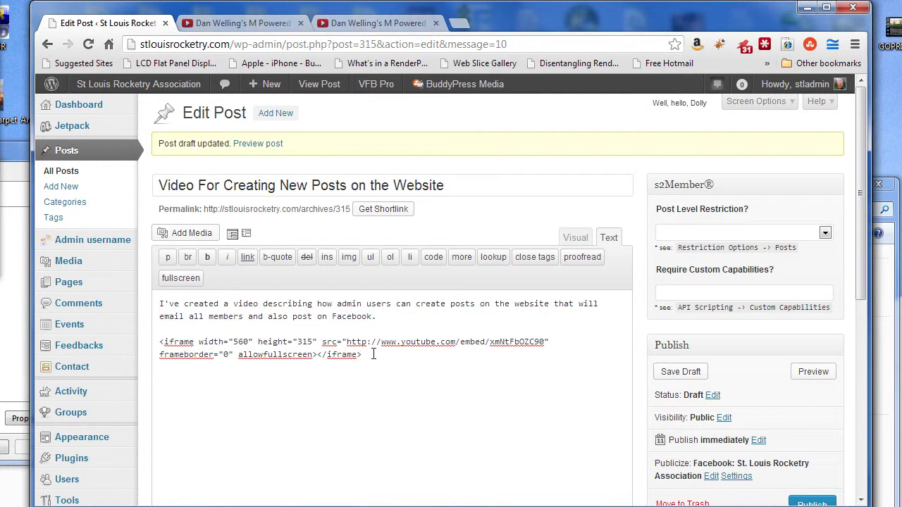
Step: Return to the Visual view, save the draft with the video embed, and view its preview
click(577, 237)
scroll(439, 393, down, 1)
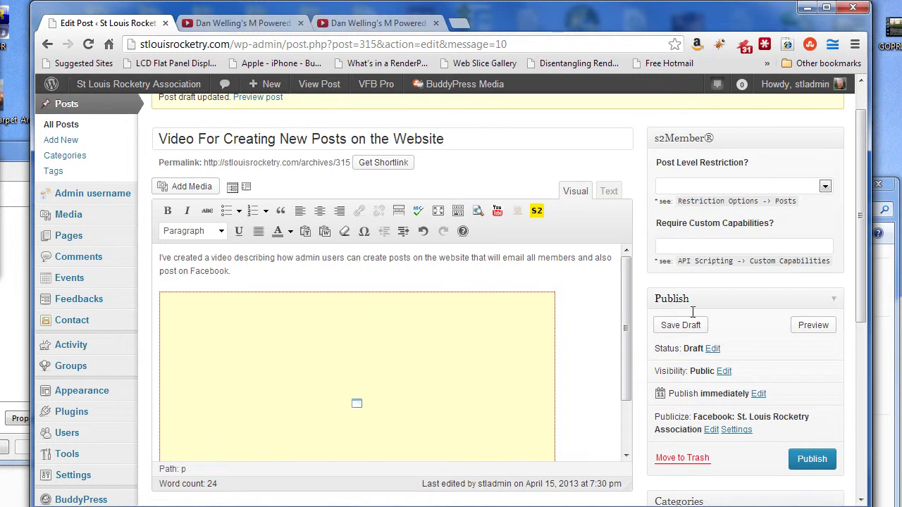
click(674, 323)
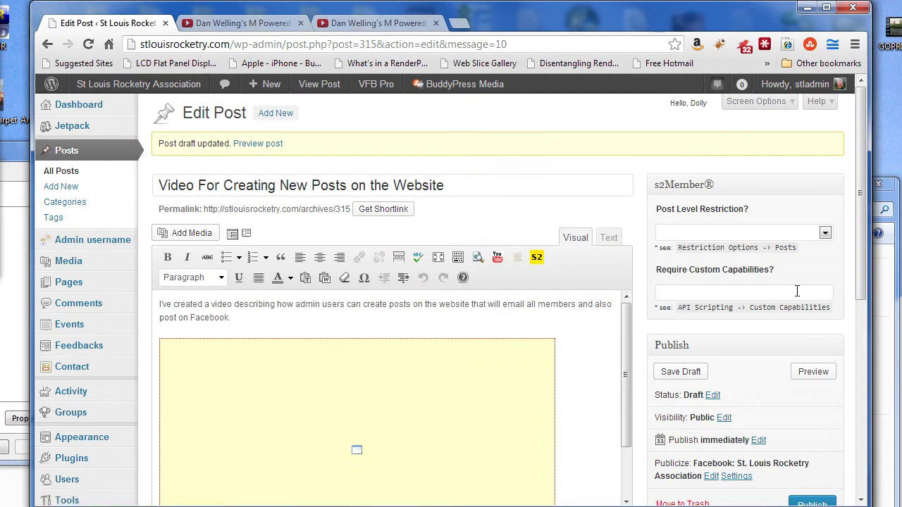
click(814, 371)
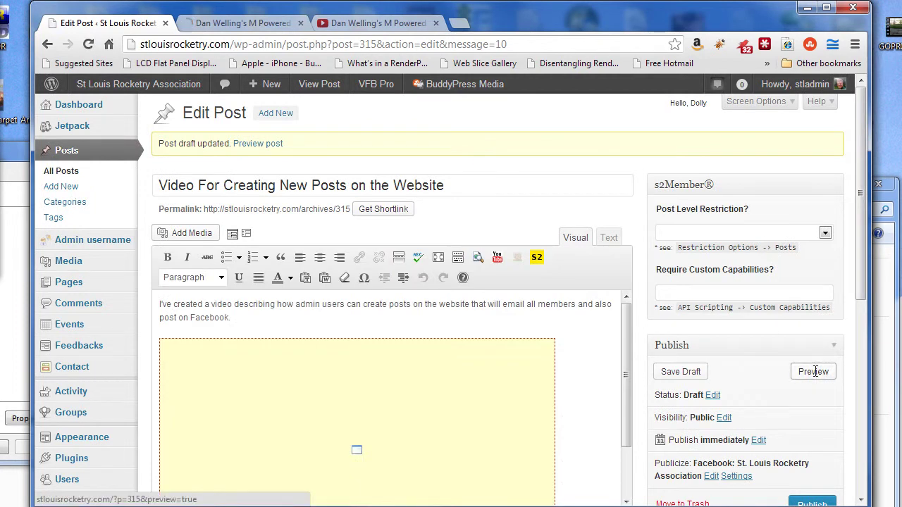
click(236, 22)
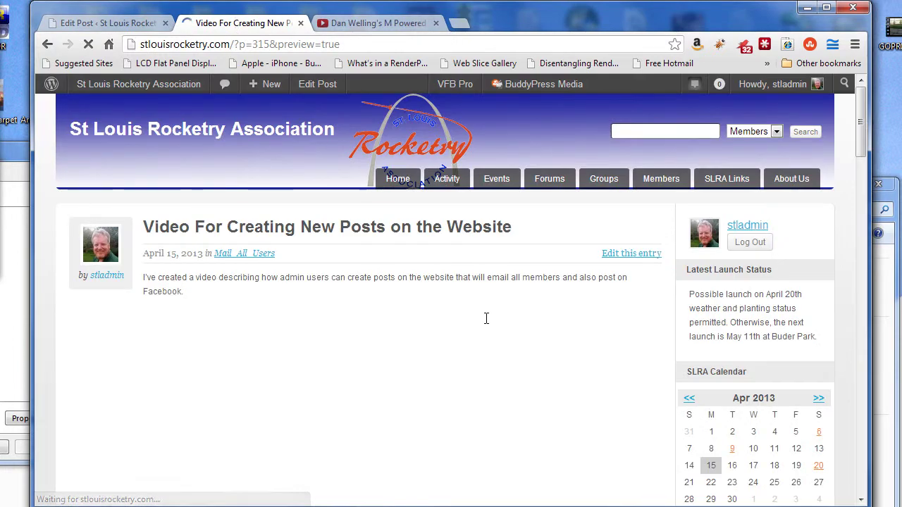
Step: Check that the preview shows only text with no video, then go back to the Edit Post page
scroll(491, 378, down, 2)
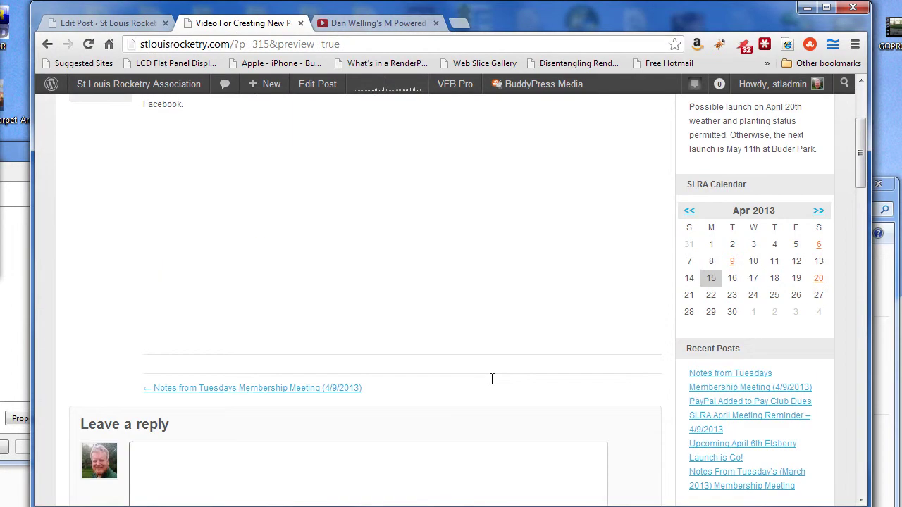
scroll(492, 379, up, 1)
scroll(492, 376, down, 1)
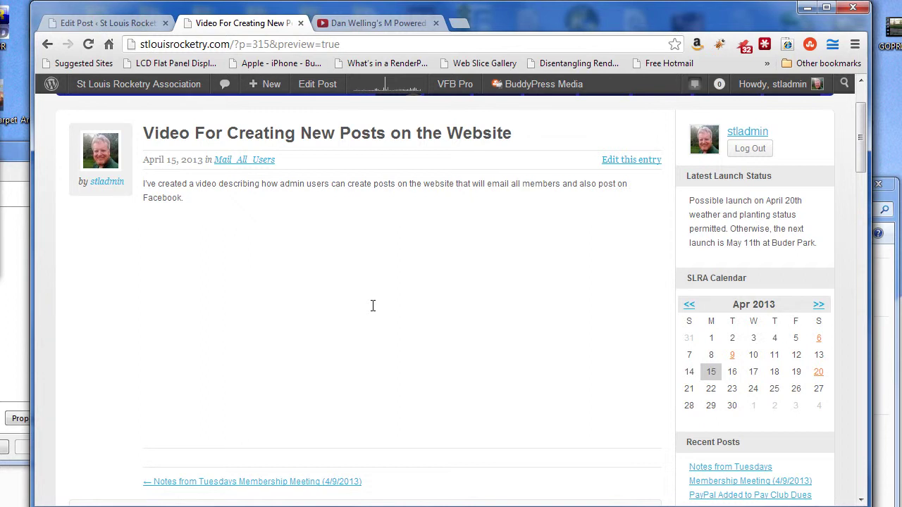
scroll(373, 306, down, 2)
scroll(394, 313, up, 3)
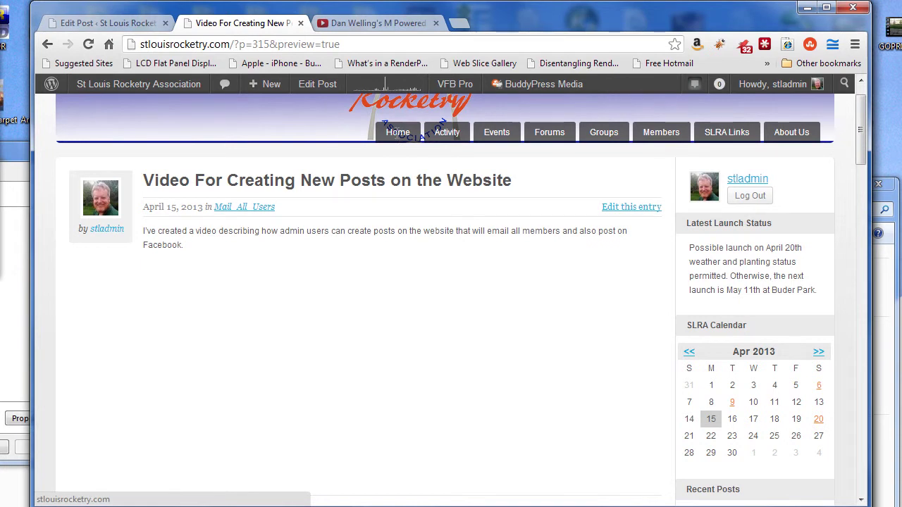
click(400, 134)
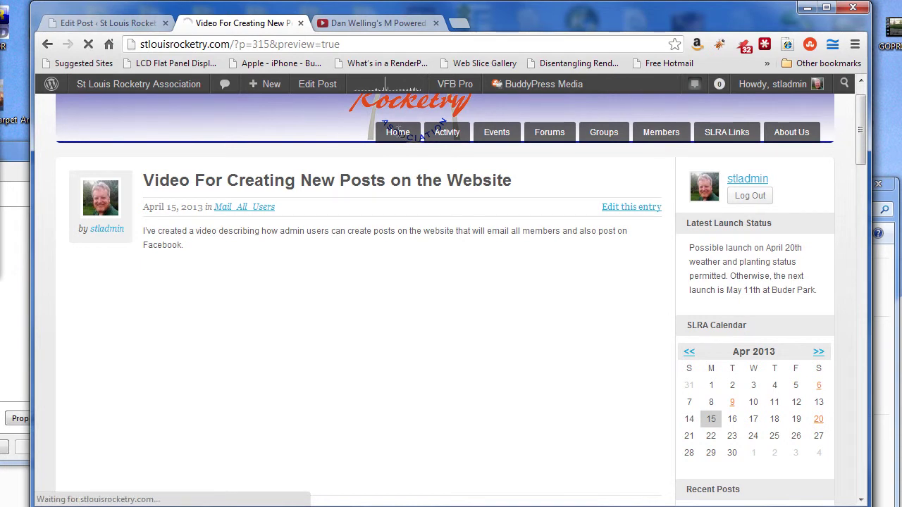
click(106, 22)
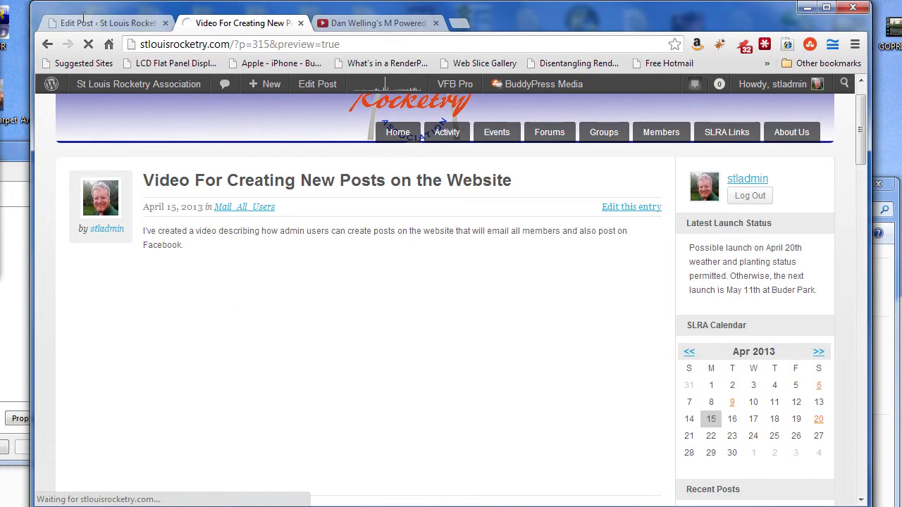
scroll(740, 402, down, 1)
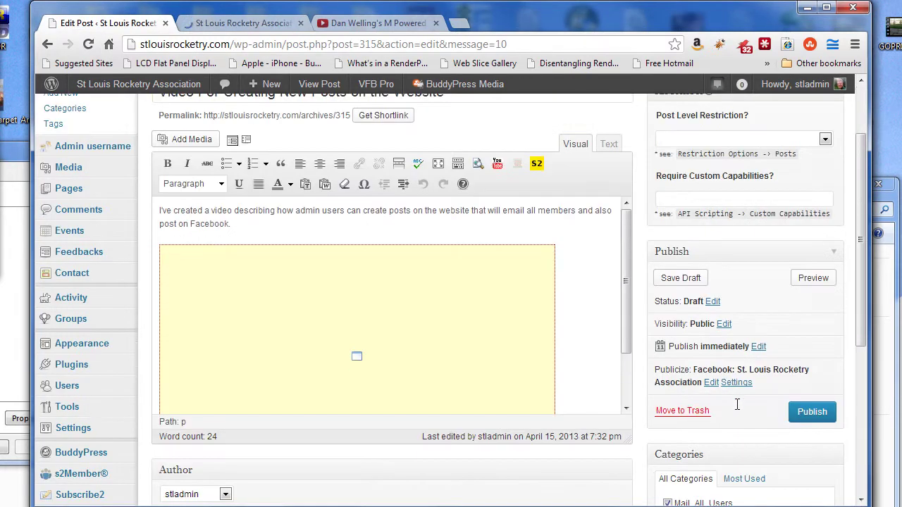
Step: Switch the post's category from Mail_All_Users to Uncategorized and publish it
scroll(747, 394, down, 1)
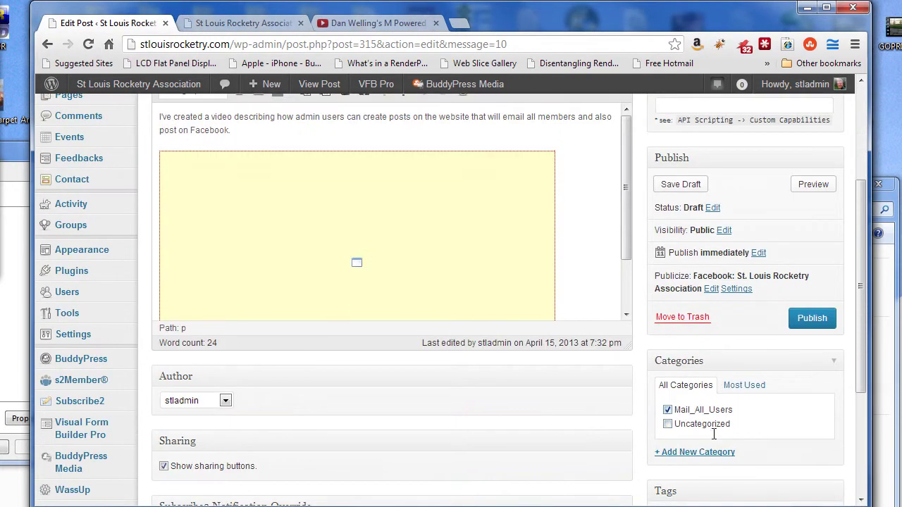
click(668, 409)
click(667, 423)
click(667, 424)
click(813, 318)
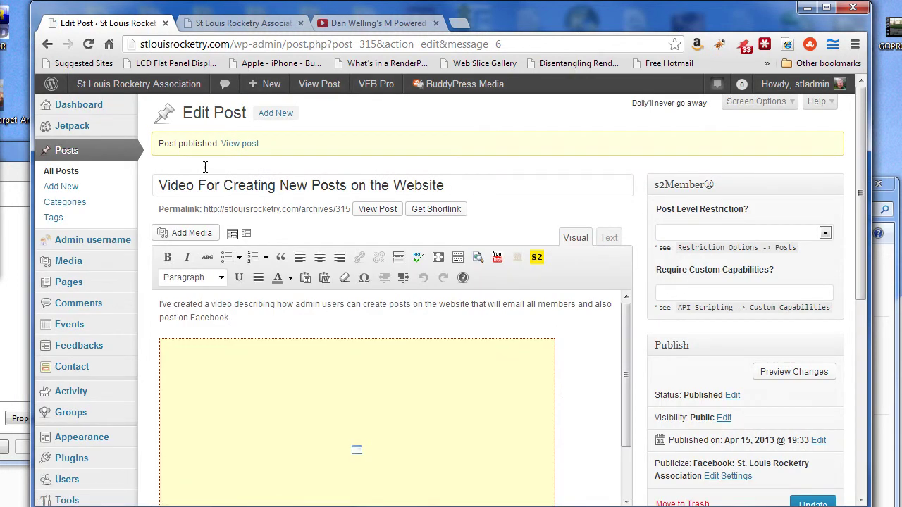
Step: Open the published post on the live site and scroll through it
click(242, 145)
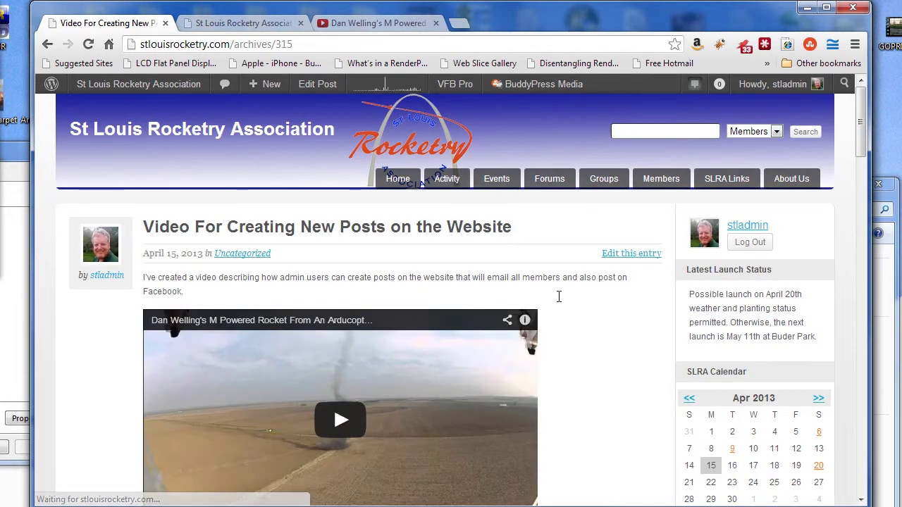
scroll(570, 297, down, 2)
scroll(571, 296, down, 3)
scroll(574, 306, up, 5)
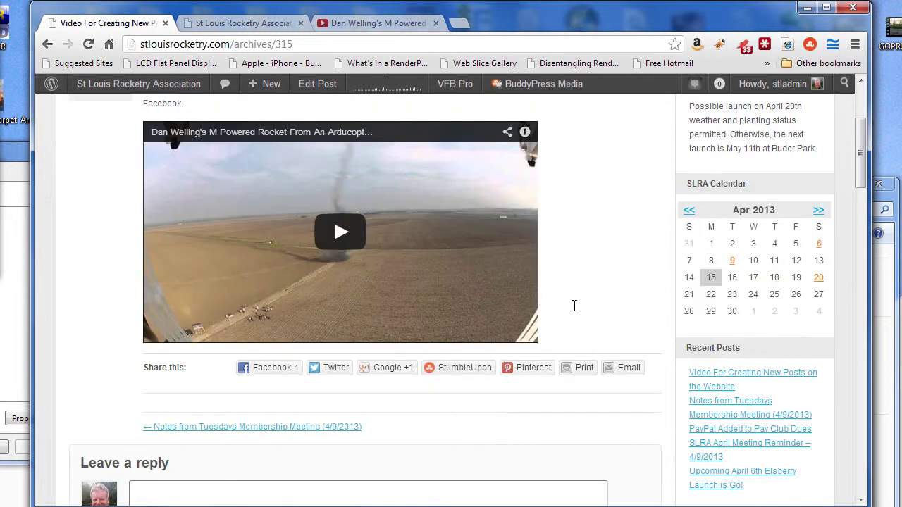
scroll(573, 305, down, 2)
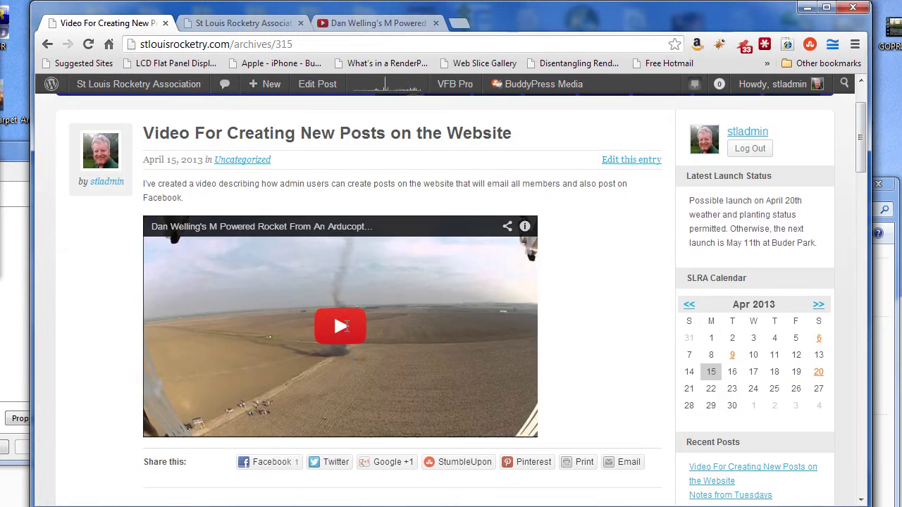
Step: Play the embedded rocket video, then pause it
click(341, 325)
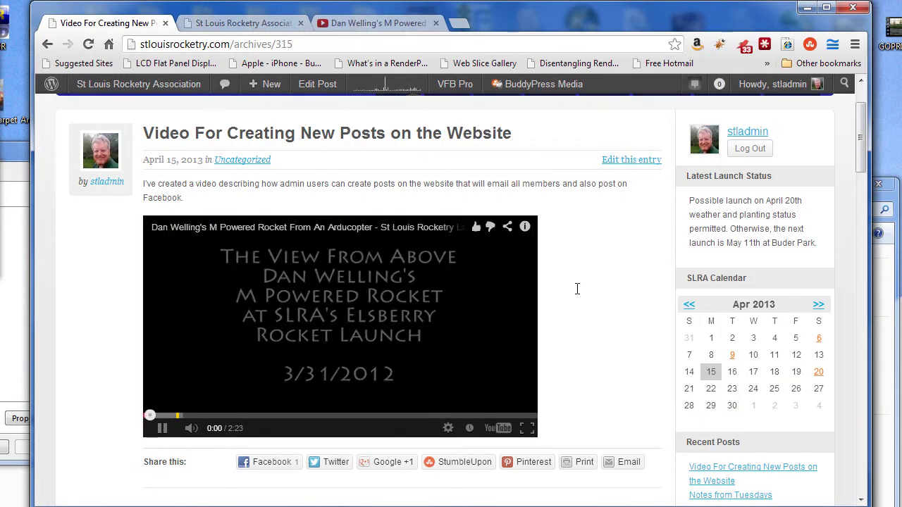
click(167, 427)
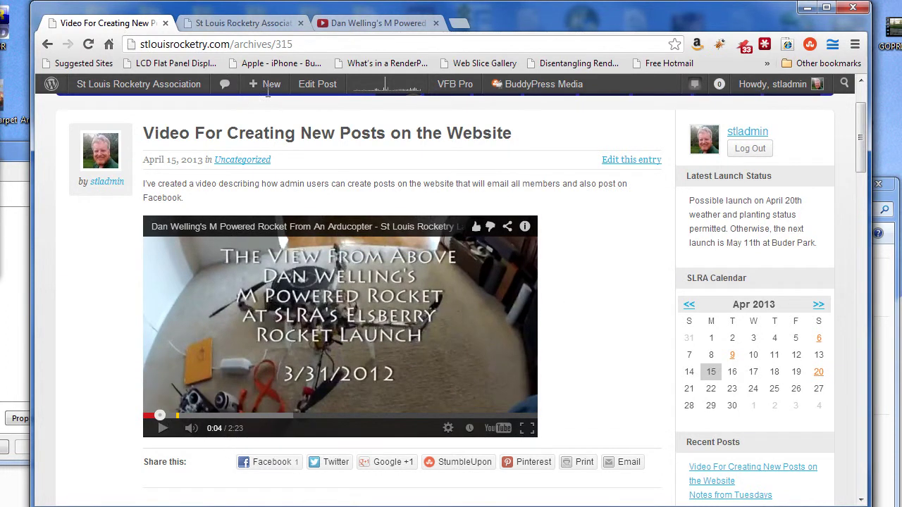
mouse_move(132, 79)
click(456, 25)
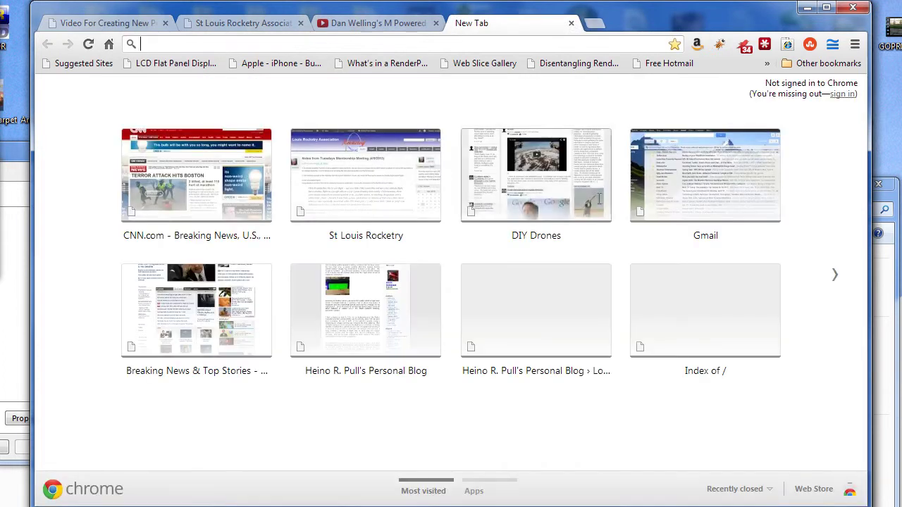
Step: Read the '[New post] Video For Creating New Posts on the Website' email in Gmail, then return to the post tab
click(706, 189)
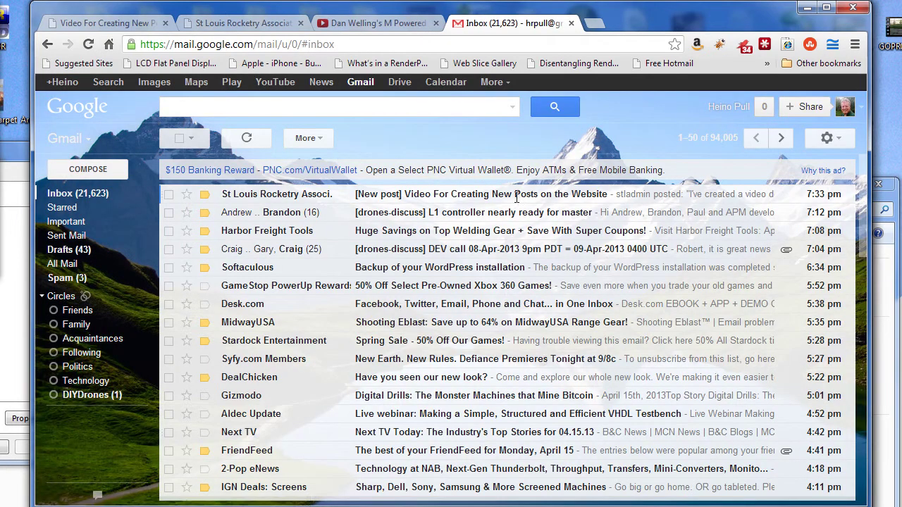
click(505, 193)
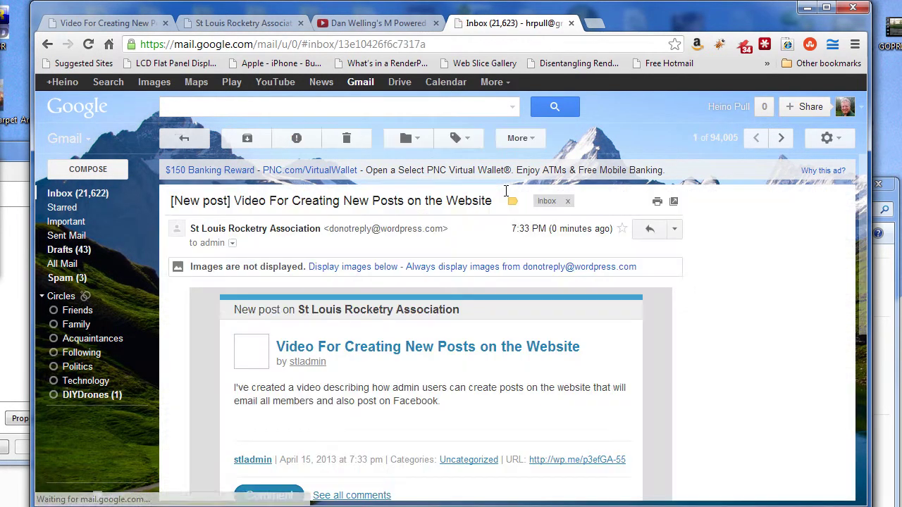
scroll(487, 342, down, 3)
scroll(493, 341, up, 3)
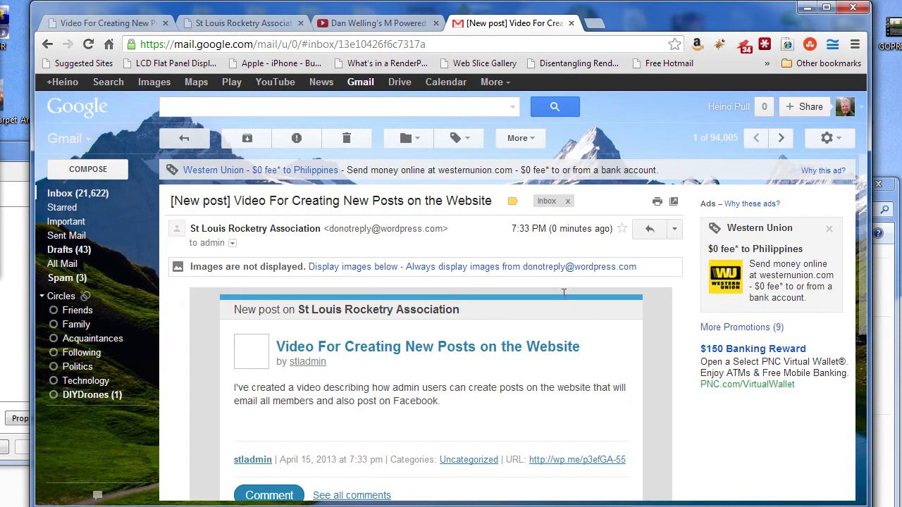
scroll(467, 367, down, 1)
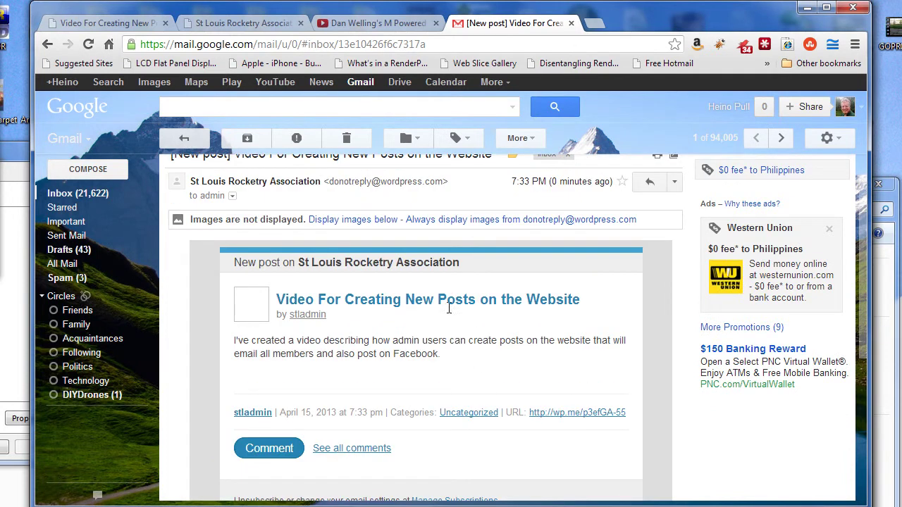
scroll(471, 313, up, 1)
scroll(469, 360, down, 1)
scroll(548, 362, down, 1)
scroll(548, 362, down, 1)
scroll(548, 362, up, 1)
scroll(547, 352, up, 2)
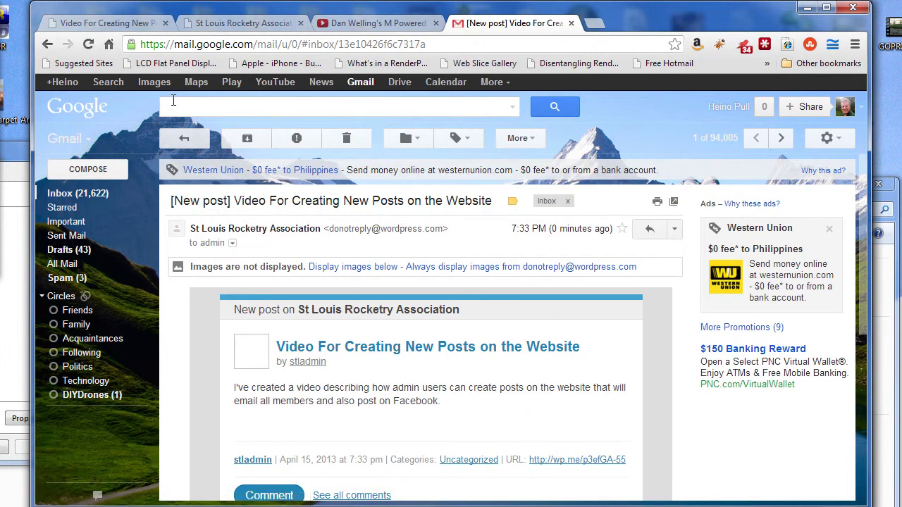
click(47, 43)
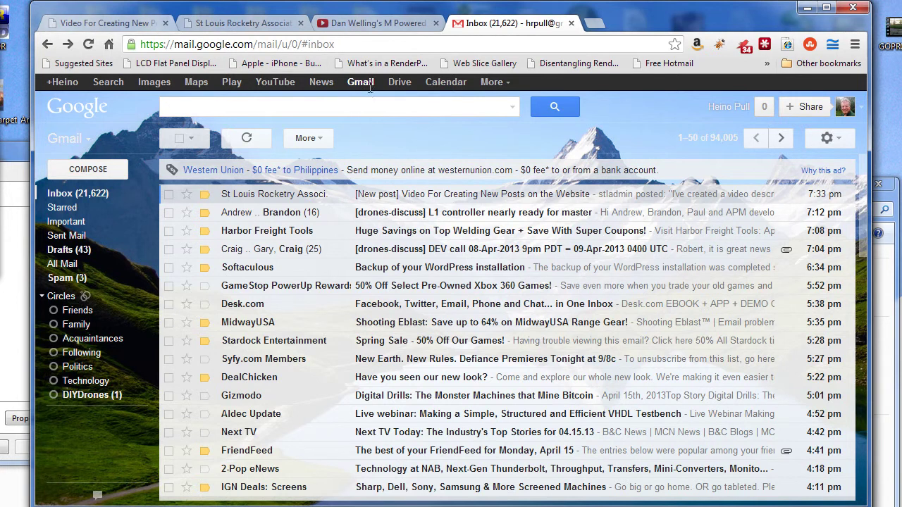
click(103, 19)
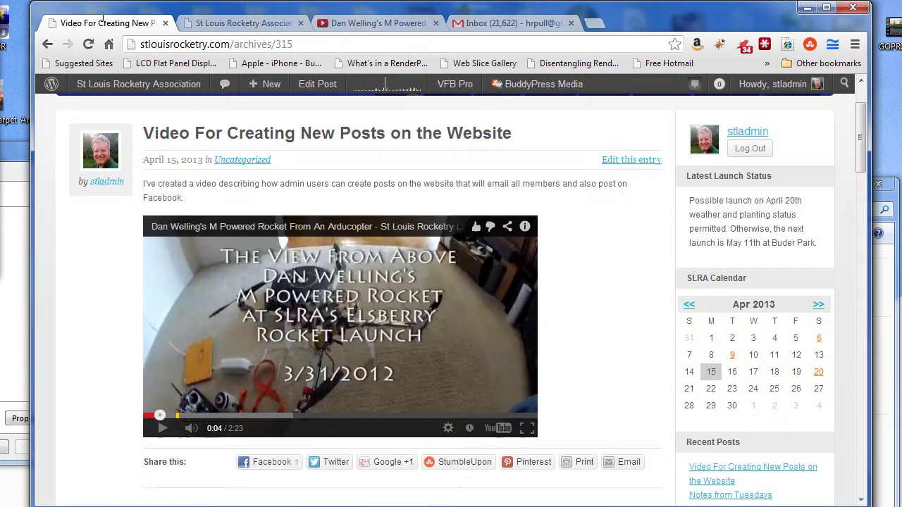
Step: Go through Dashboard and All Posts to edit the video post again
mouse_move(105, 84)
click(103, 107)
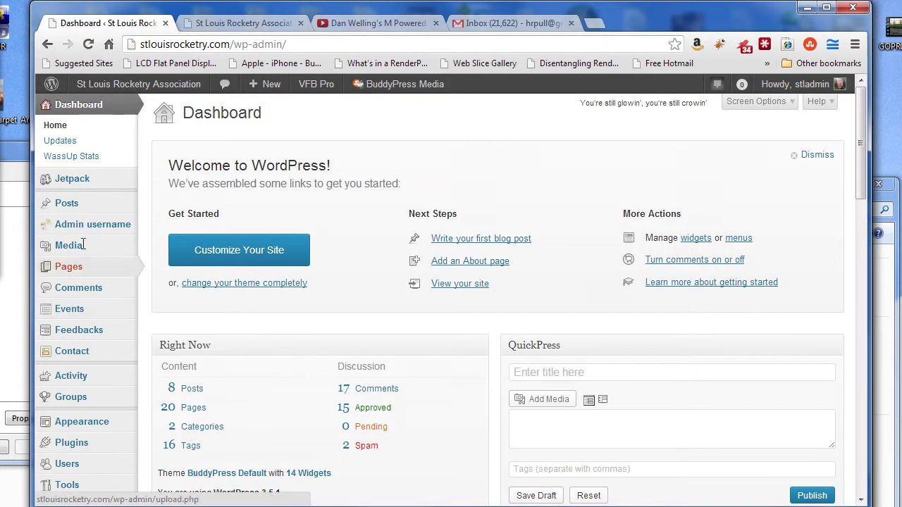
click(63, 202)
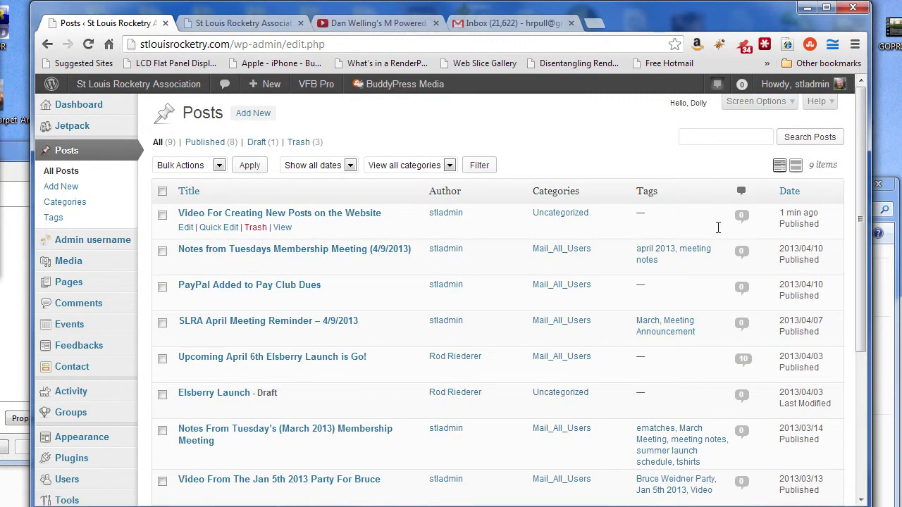
click(181, 228)
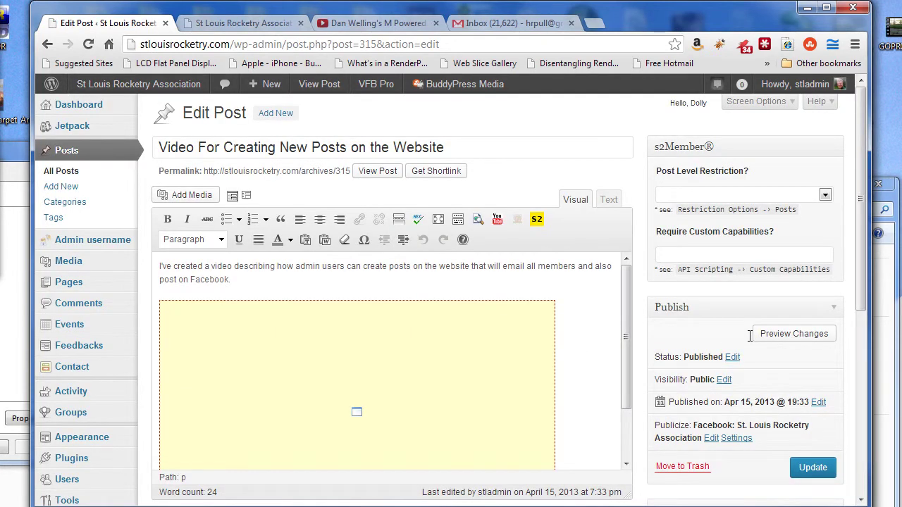
scroll(750, 336, down, 1)
scroll(750, 336, up, 1)
Step: Change the video post's status from Published to Draft and update it
click(733, 357)
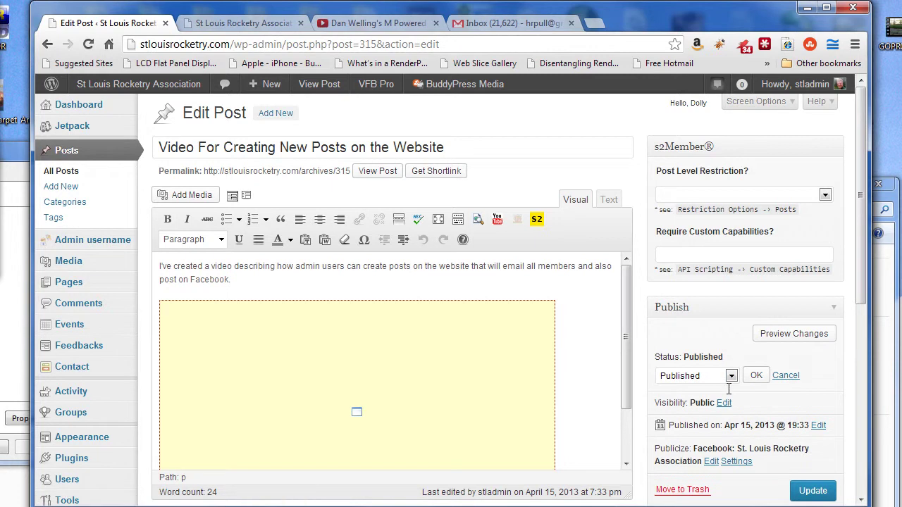
click(731, 377)
click(675, 416)
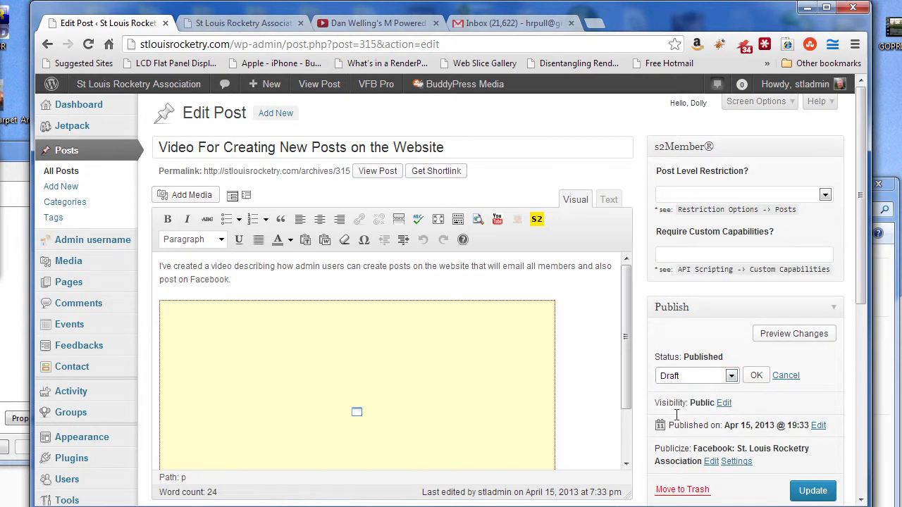
click(756, 375)
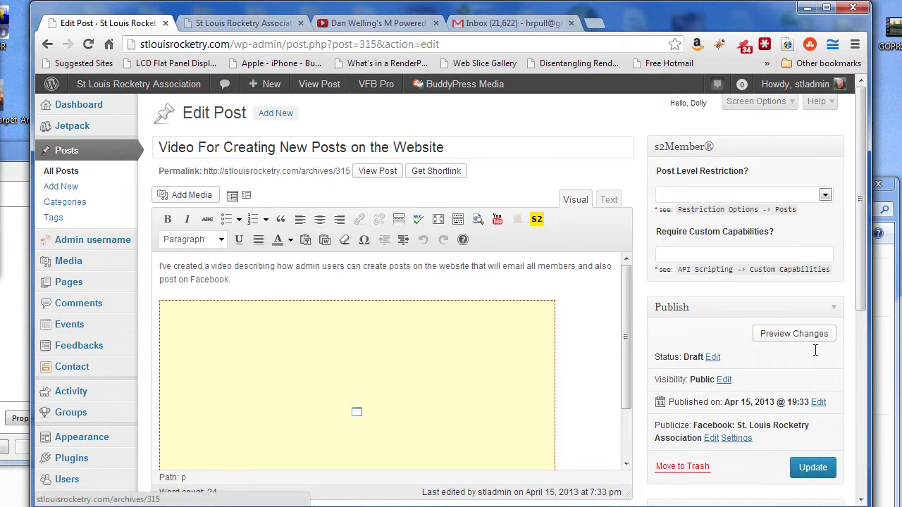
click(814, 469)
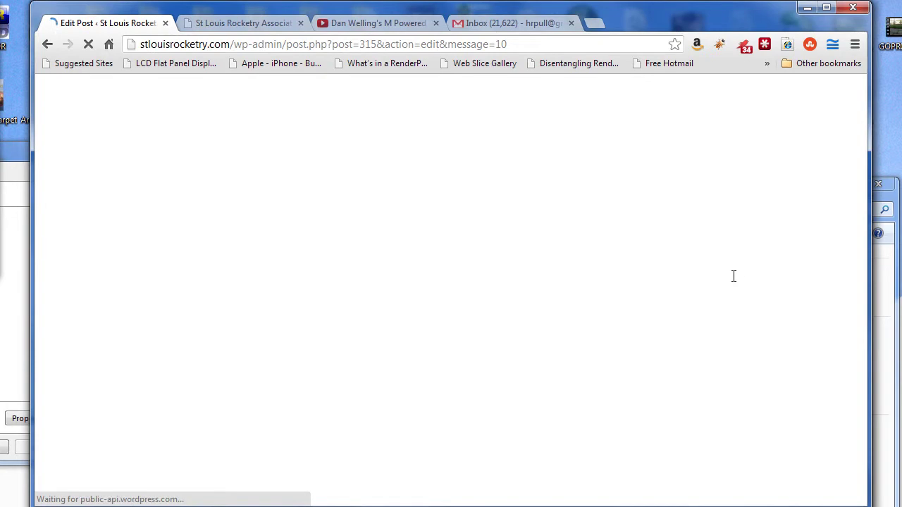
Step: Visit the site's public home page from the admin bar
scroll(547, 413, down, 1)
scroll(564, 405, up, 1)
scroll(577, 396, down, 1)
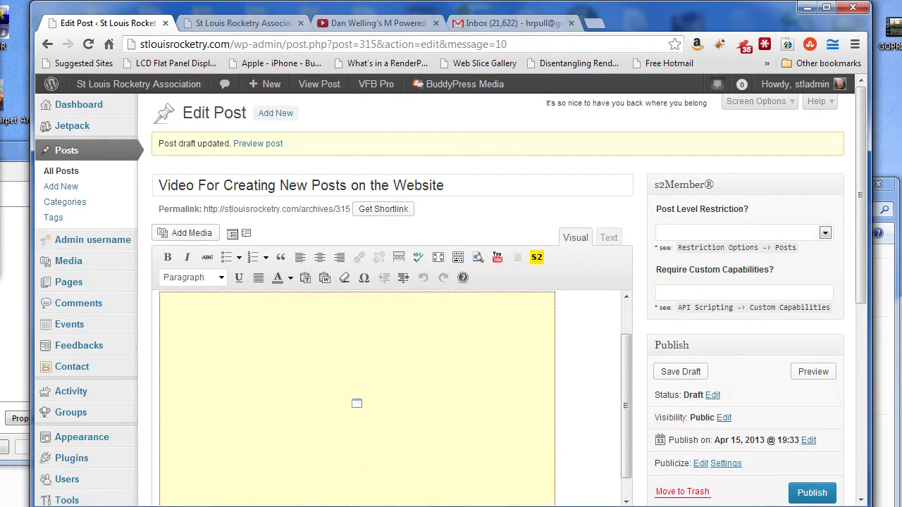
mouse_move(856, 227)
mouse_down()
mouse_move(859, 275)
mouse_move(858, 237)
mouse_up()
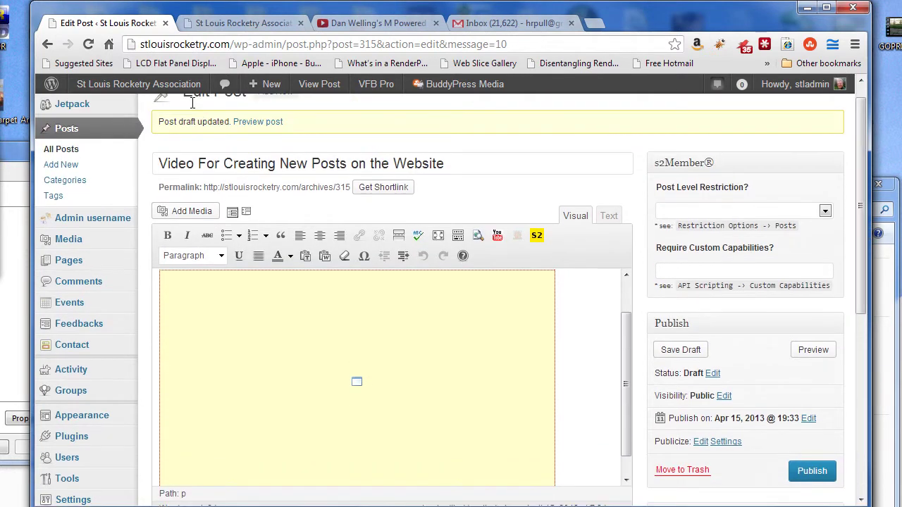
click(177, 90)
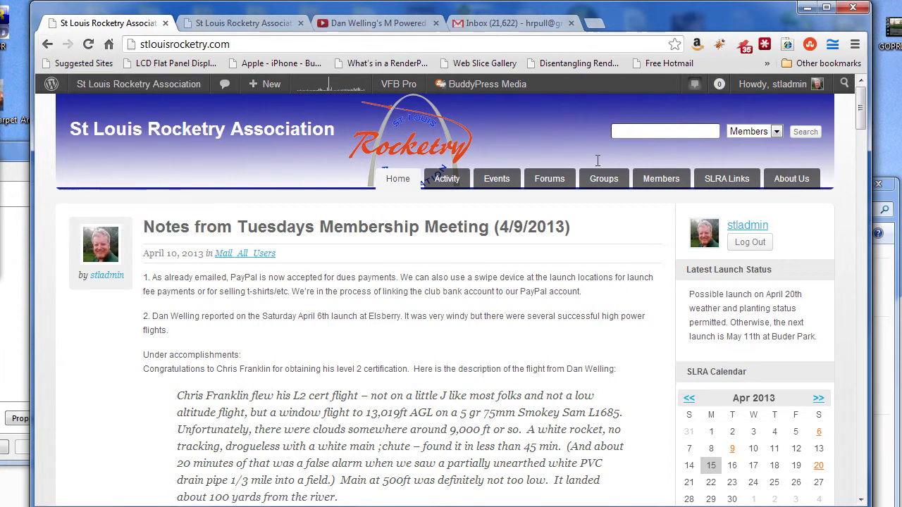
Step: Load facebook.com in a new tab and log in
click(596, 23)
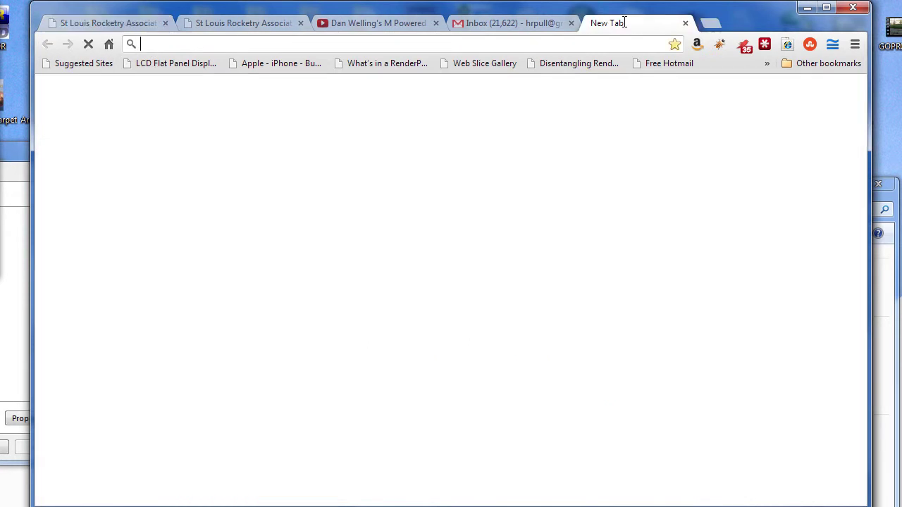
text(facebook.)
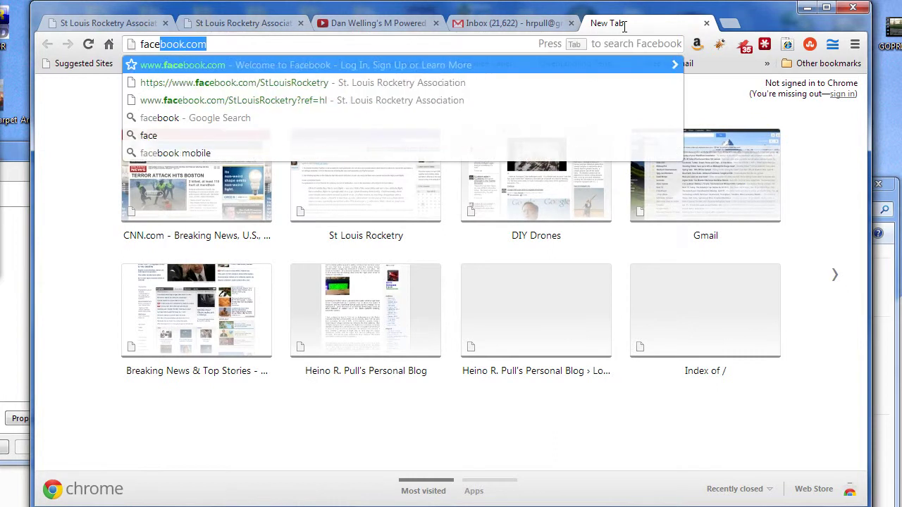
text(com)
key(Return)
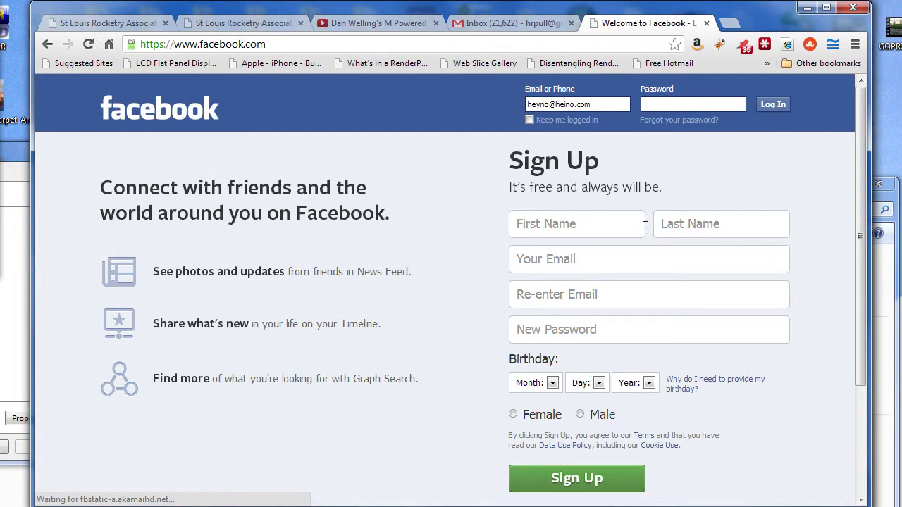
click(773, 125)
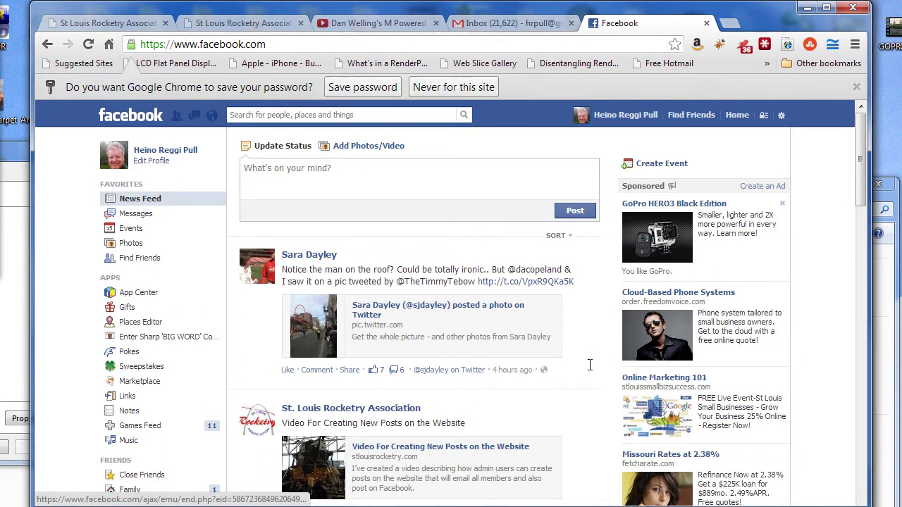
Step: Switch to using Facebook as St. Louis Rocketry Association, then close the crashed tab
scroll(533, 393, down, 1)
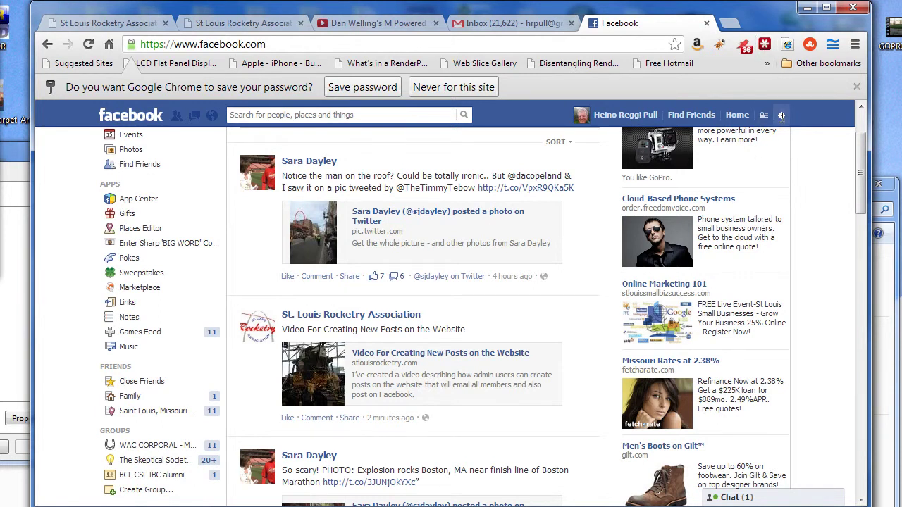
click(781, 115)
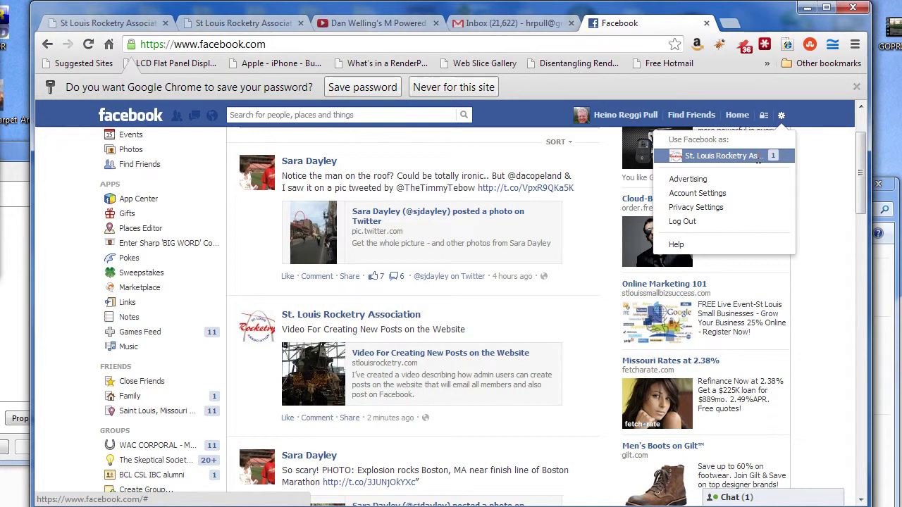
click(735, 156)
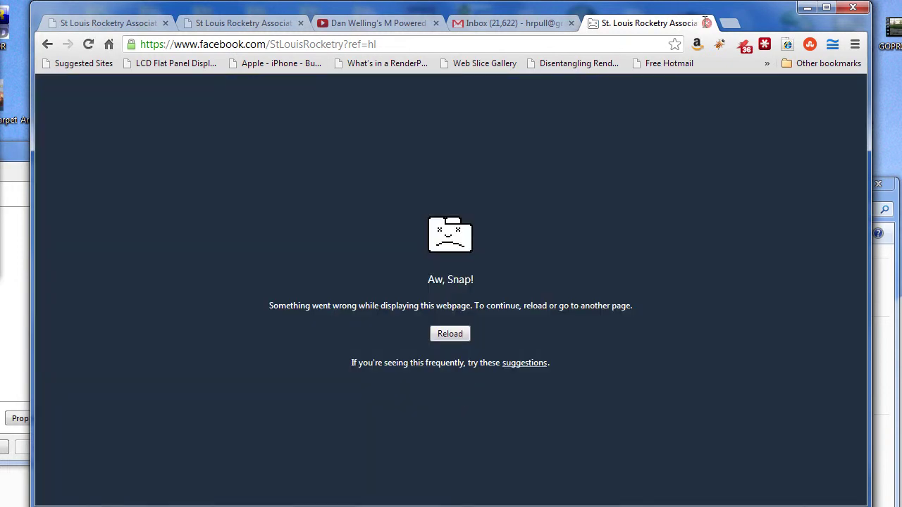
click(706, 23)
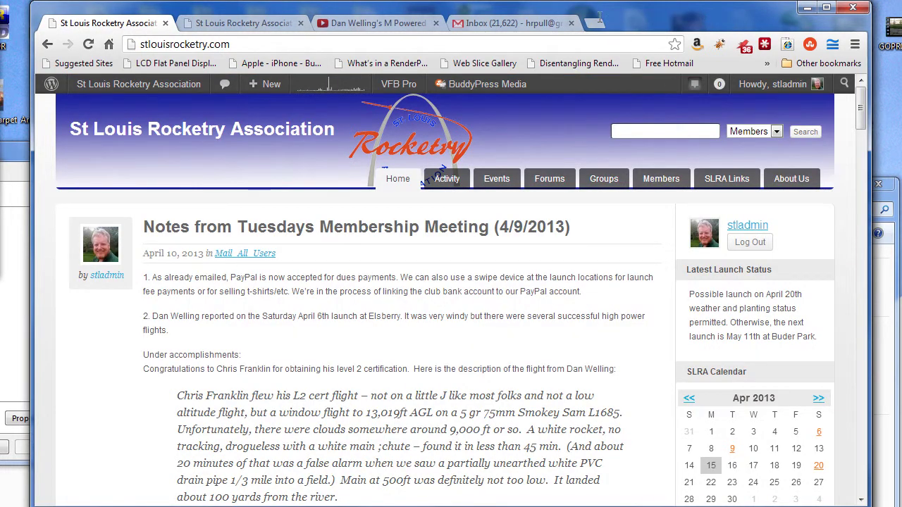
Step: Load facebook in a new tab and go to the St. Louis Rocketry Association timeline
click(595, 21)
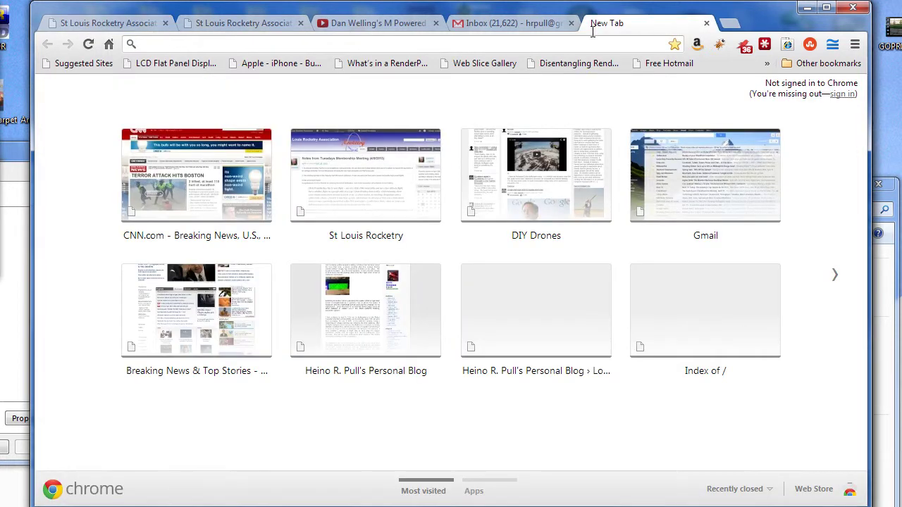
text(facebook.com)
key(Return)
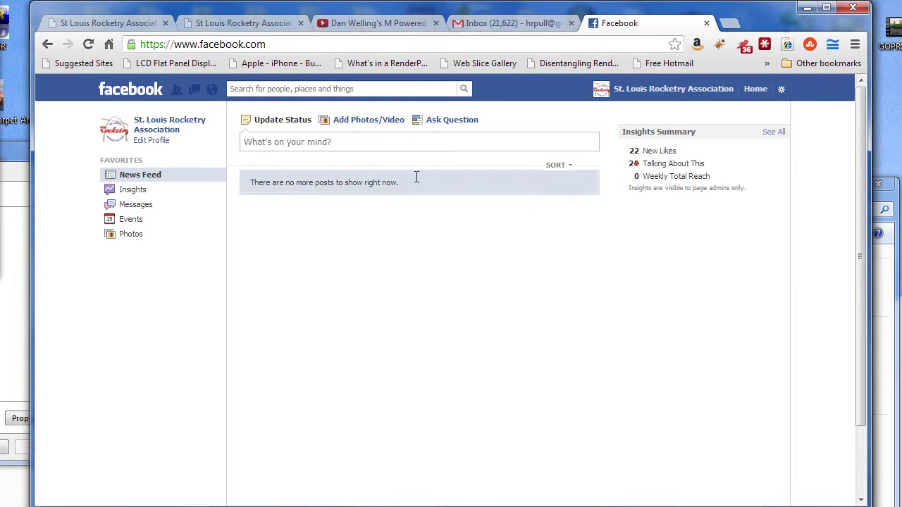
scroll(331, 226, down, 3)
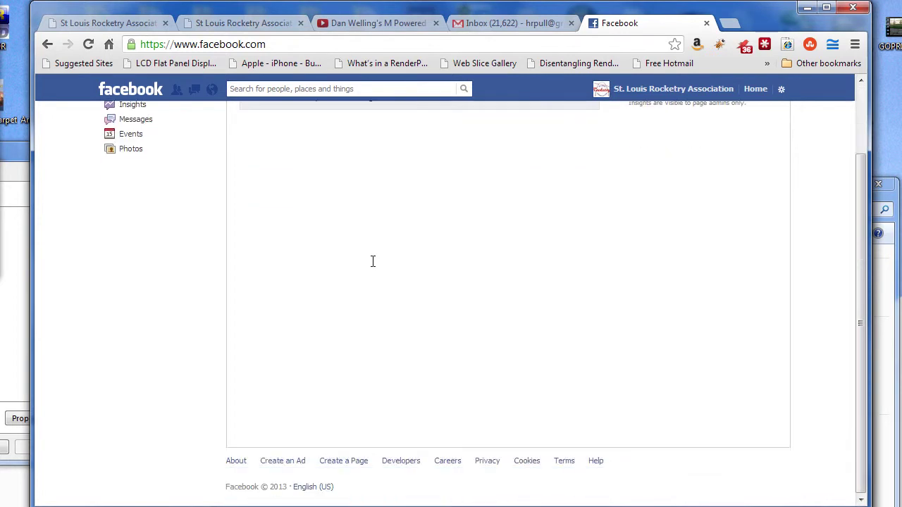
scroll(381, 247, up, 3)
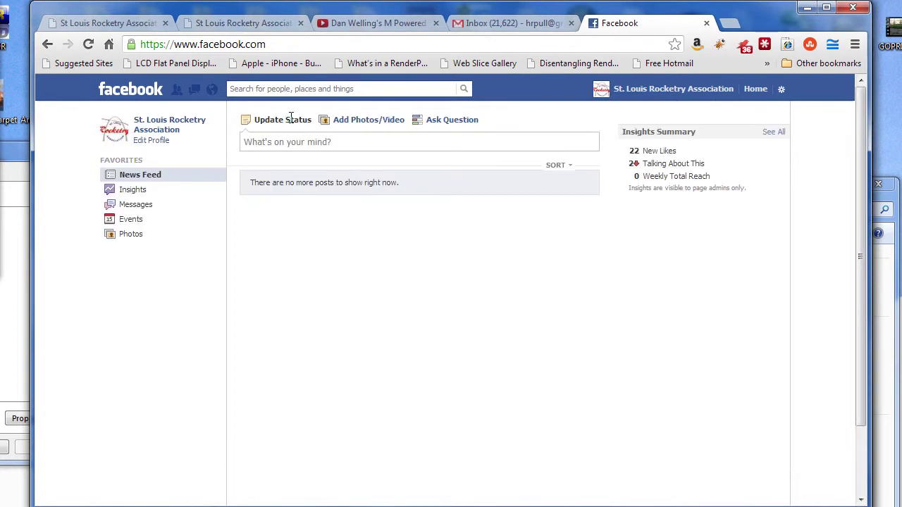
click(168, 120)
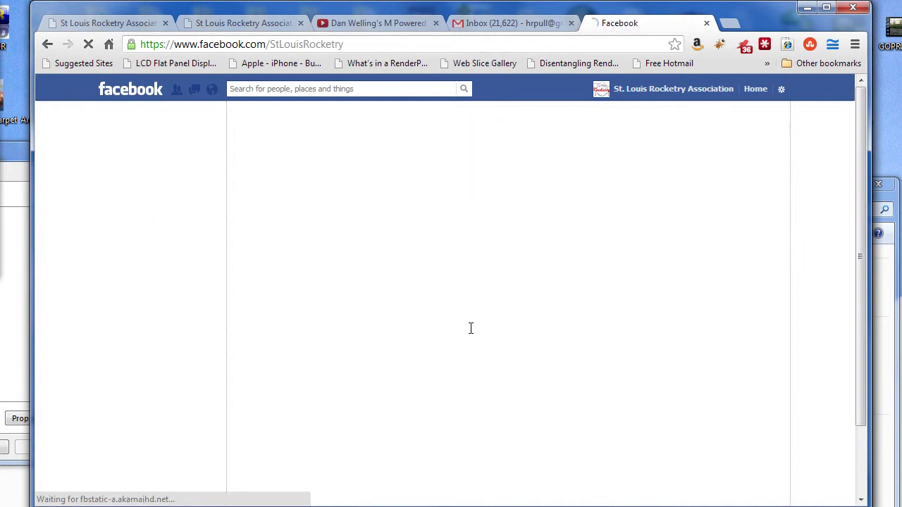
Step: Delete the shared video post from the timeline and confirm
scroll(334, 378, down, 7)
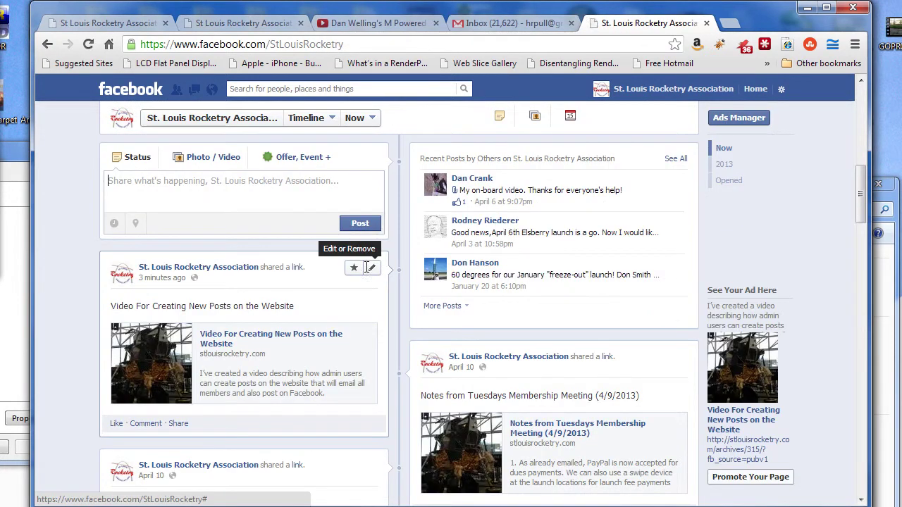
click(371, 267)
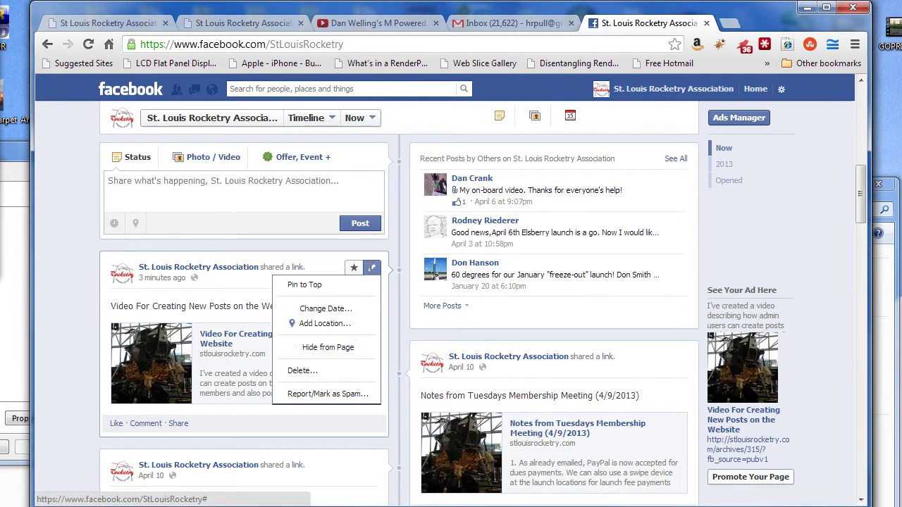
click(303, 370)
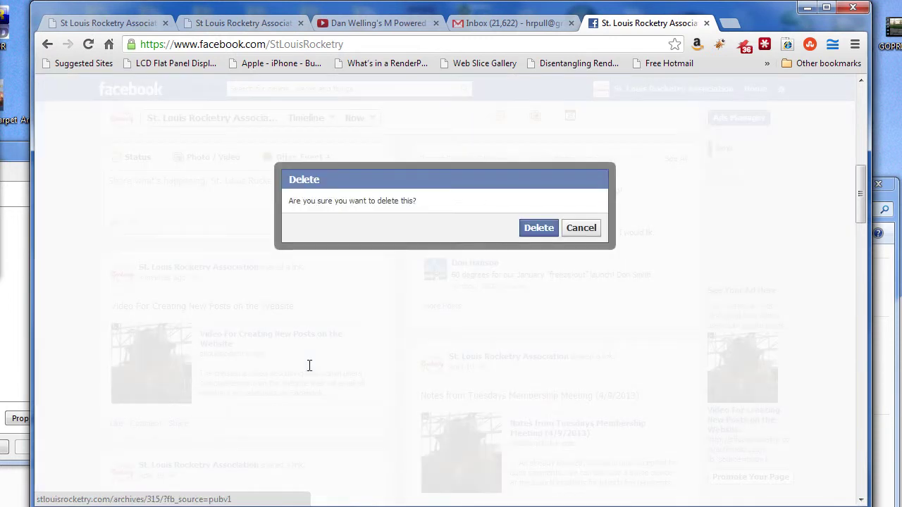
click(539, 228)
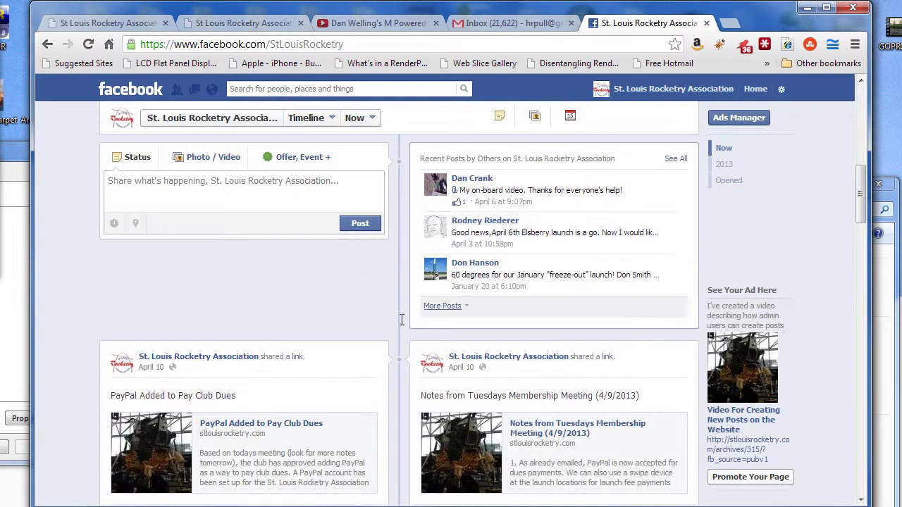
scroll(331, 320, up, 2)
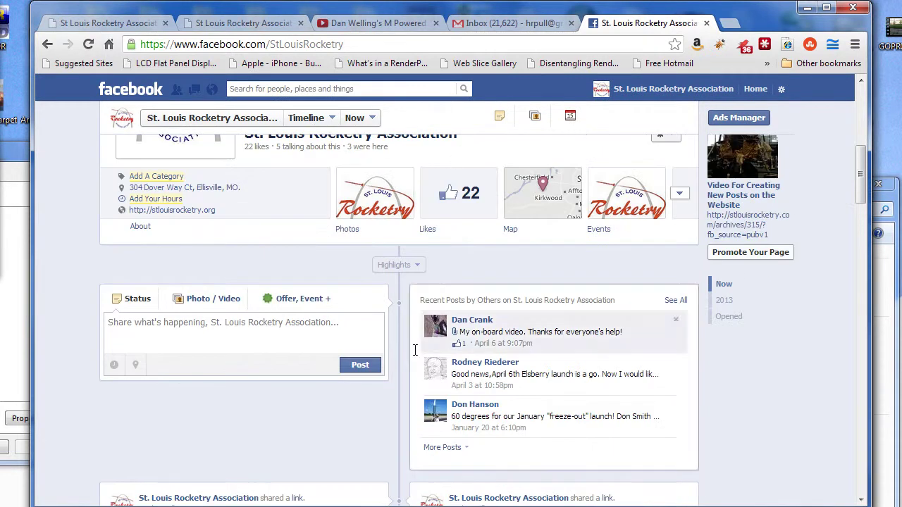
scroll(427, 298, up, 3)
Step: Back on the club website tab, go to the WordPress admin Dashboard
click(89, 22)
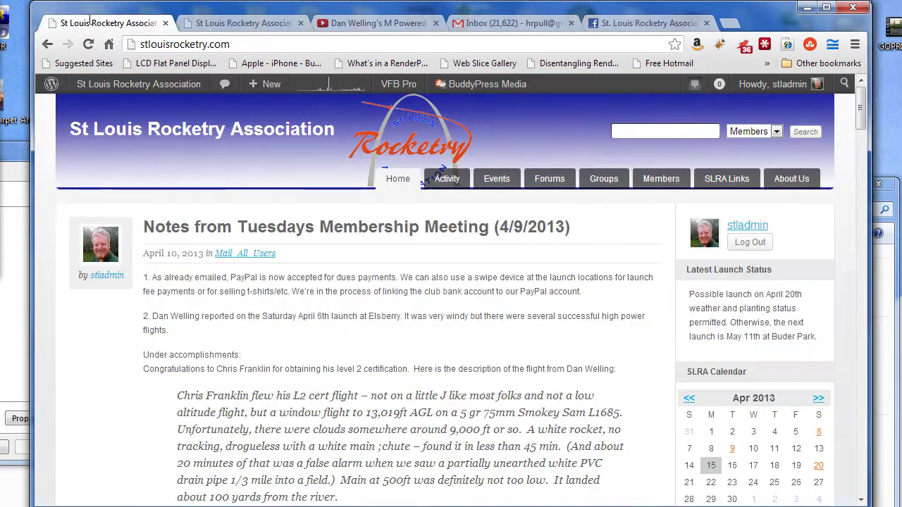
scroll(513, 281, down, 2)
scroll(502, 279, up, 1)
mouse_move(102, 83)
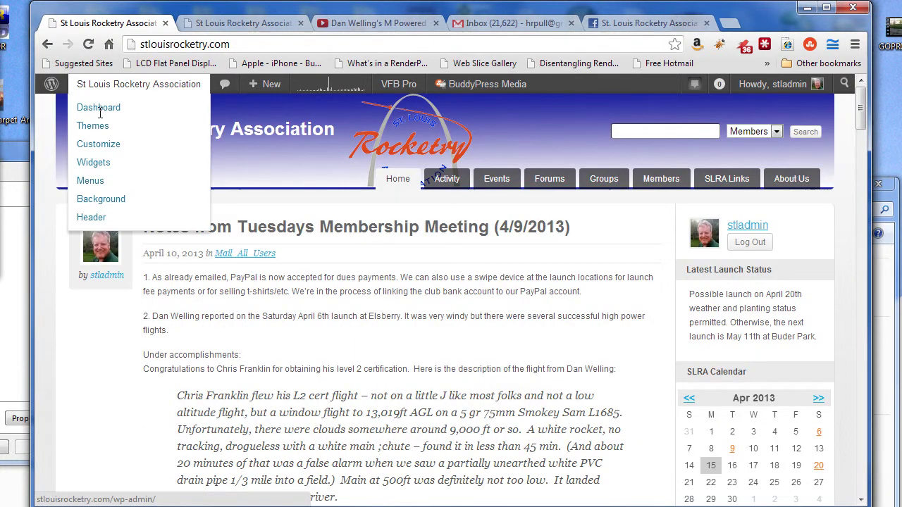
click(100, 110)
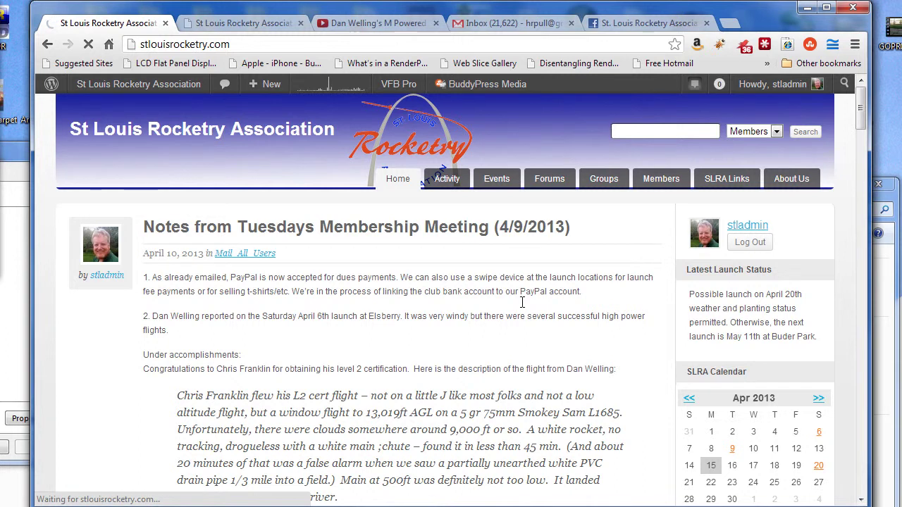
scroll(520, 308, down, 4)
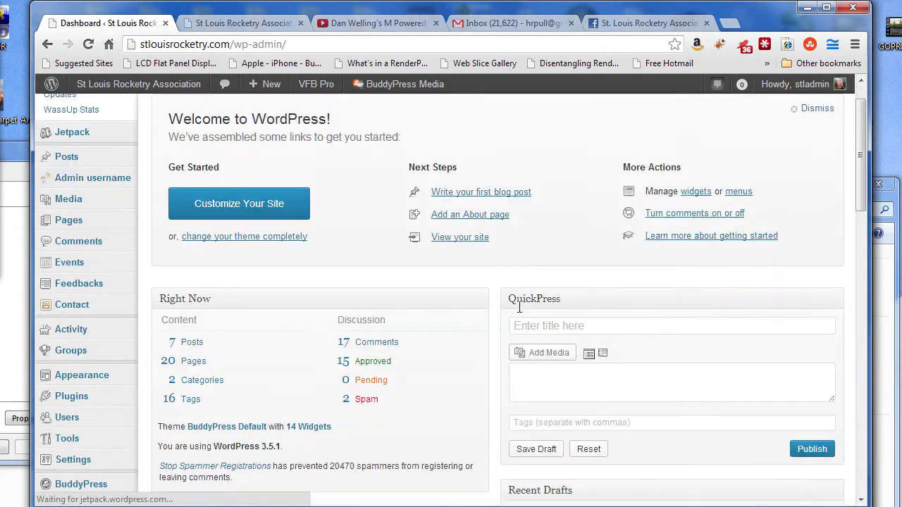
Step: Open All Posts, where the video post is listed as a Draft
mouse_move(484, 374)
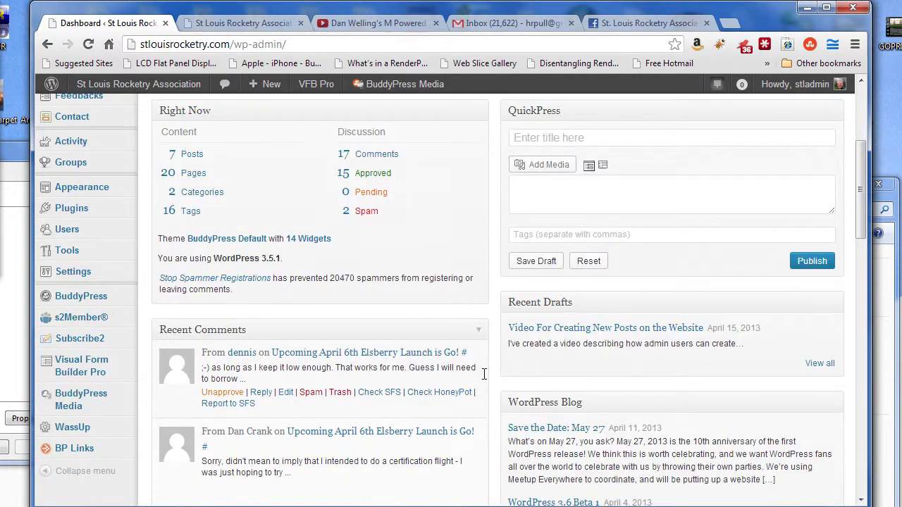
scroll(484, 374, down, 3)
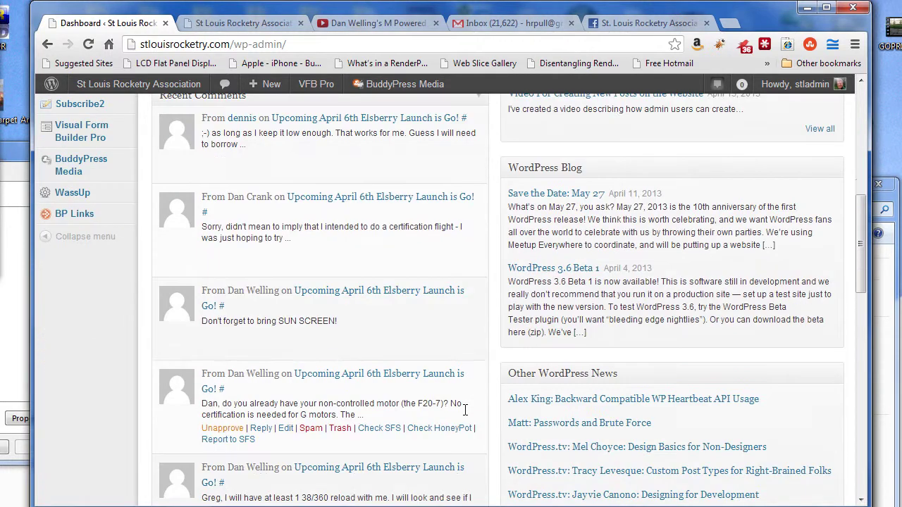
scroll(465, 348, up, 7)
mouse_move(76, 204)
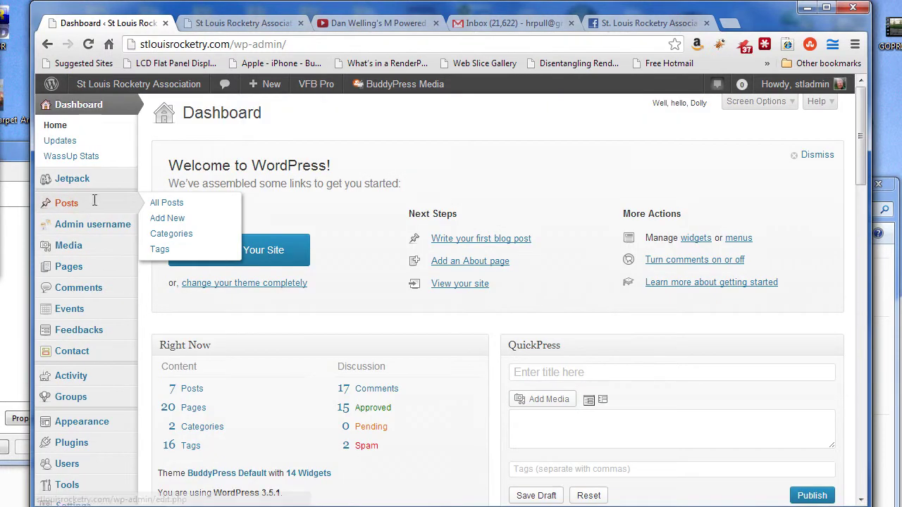
click(170, 202)
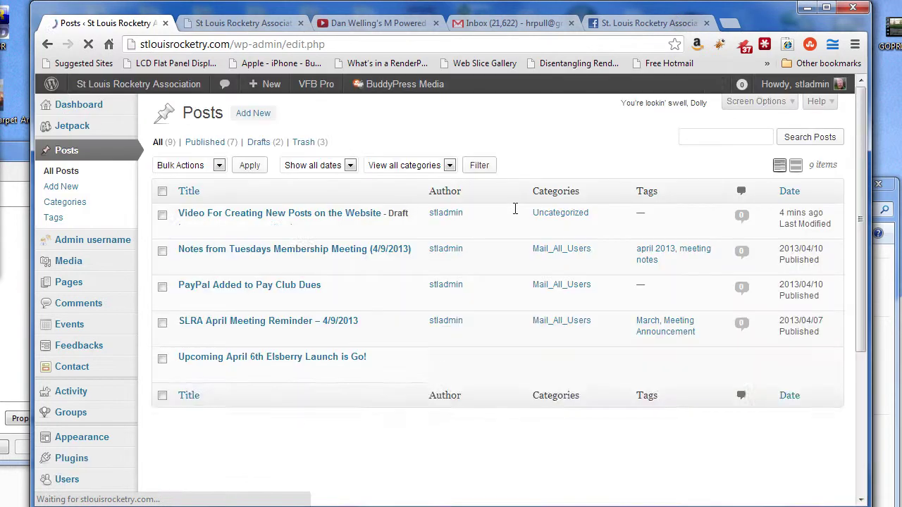
Step: Open the video draft and give it the tags admin tips, Posting and Video
click(187, 226)
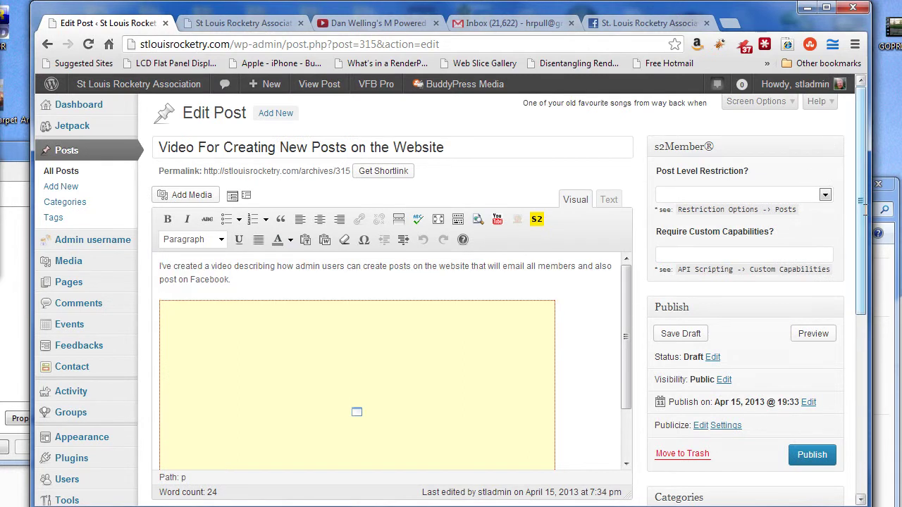
scroll(696, 319, down, 5)
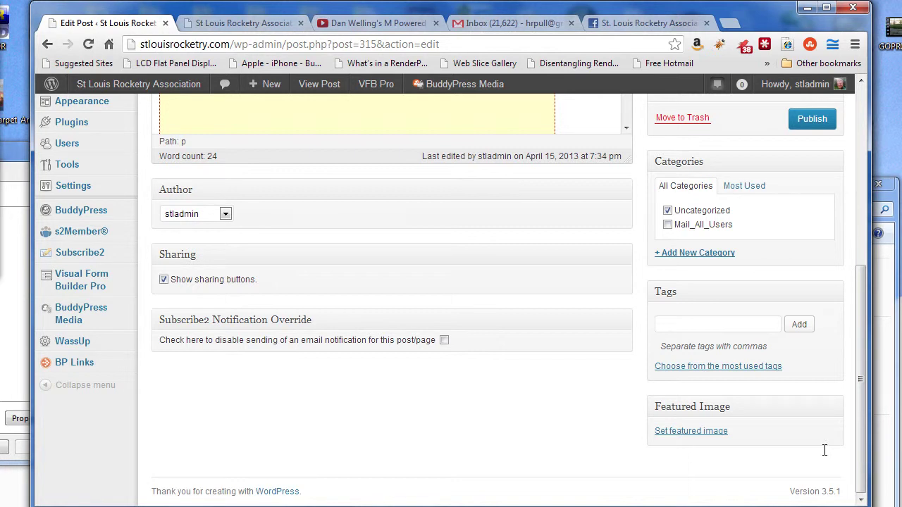
click(688, 321)
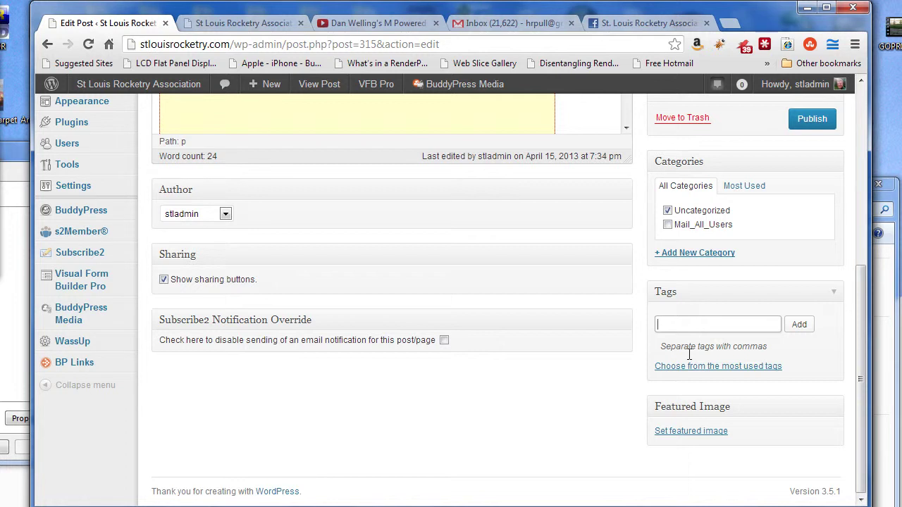
text(admin tips)
click(799, 324)
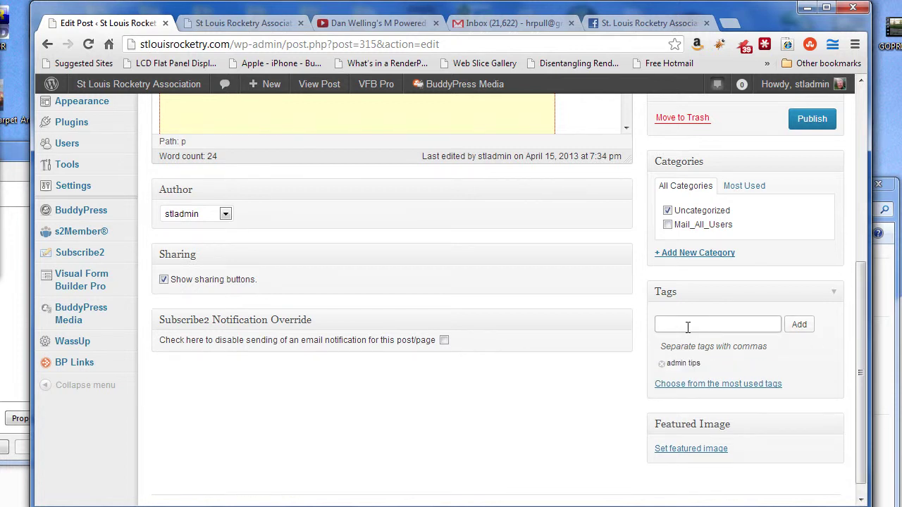
text(ing)
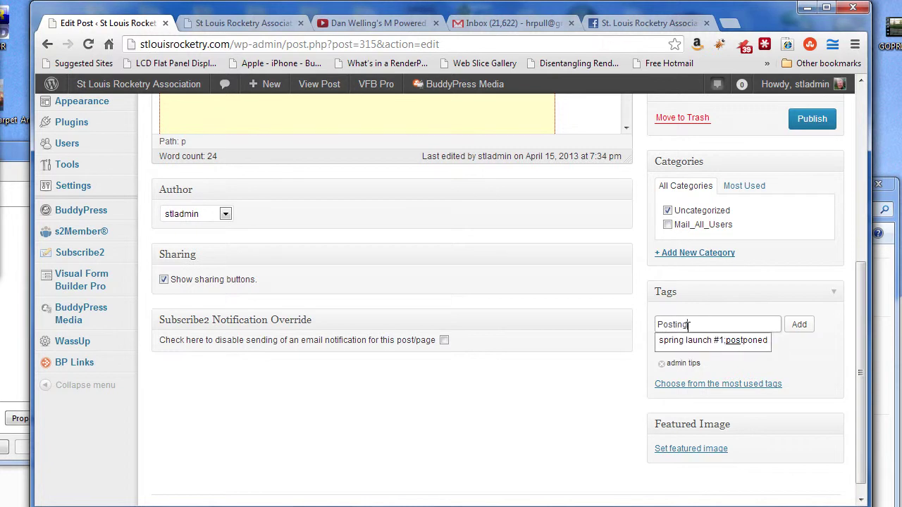
text( on)
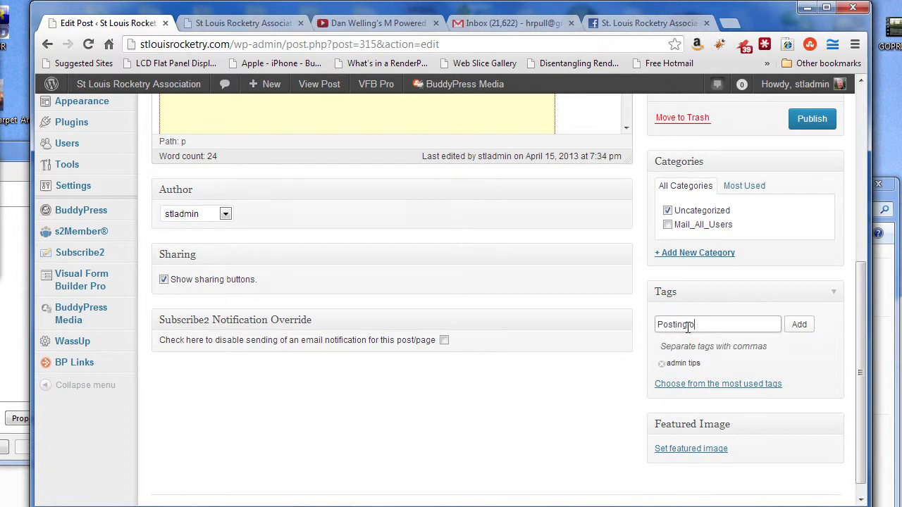
click(803, 324)
text(Video)
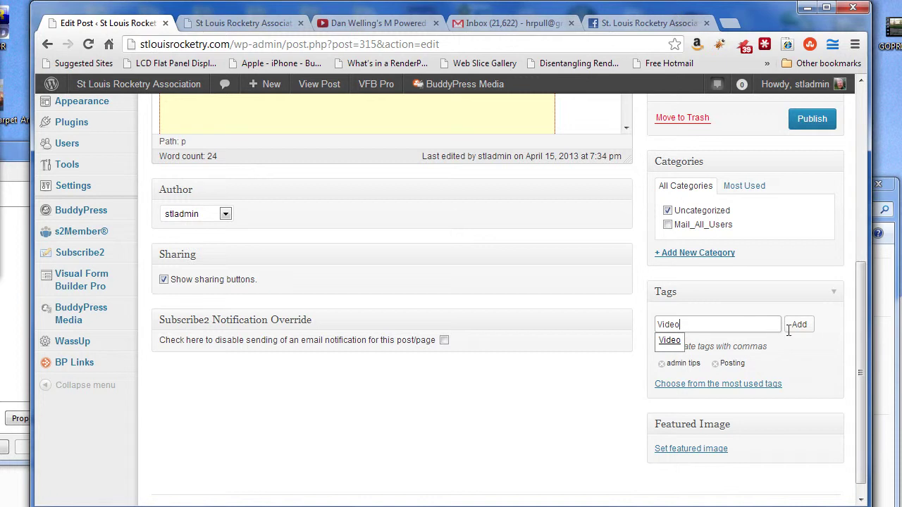
click(800, 323)
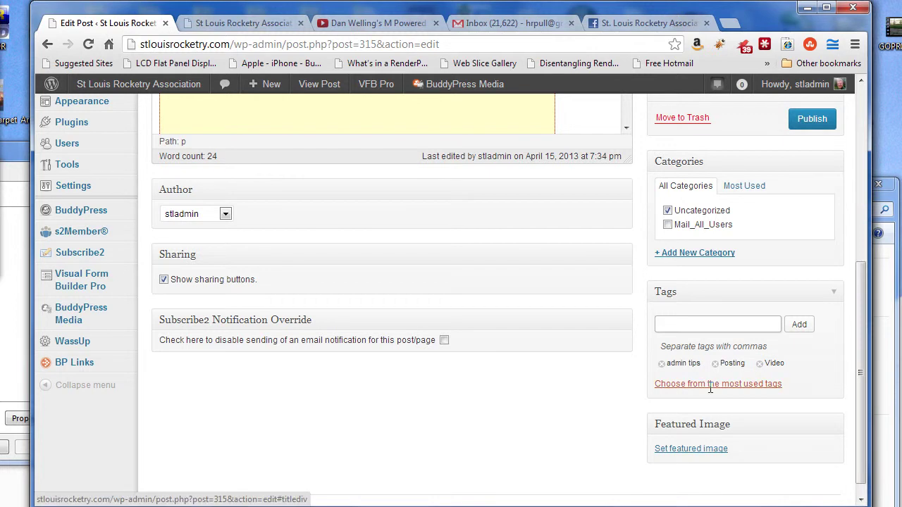
scroll(710, 388, up, 5)
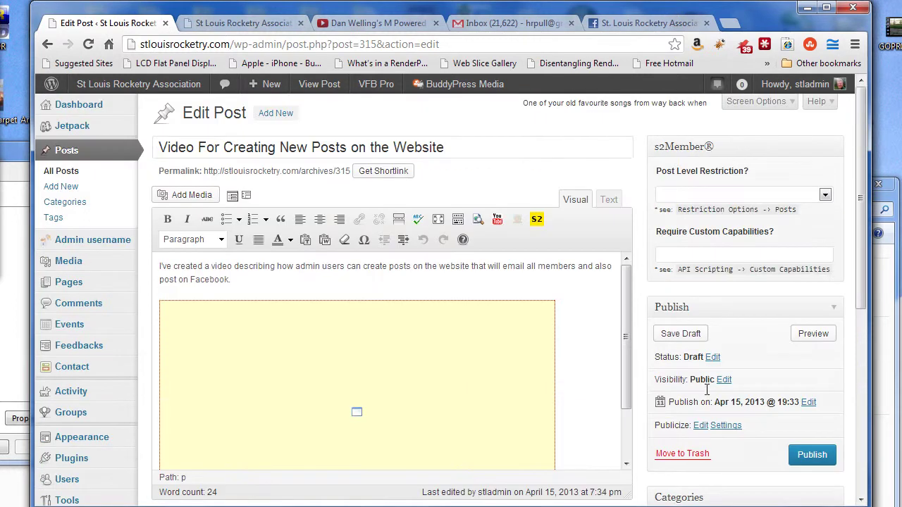
Step: Visit the public St Louis Rocketry Association site and scroll through its home page posts
scroll(718, 379, down, 5)
scroll(593, 272, up, 5)
click(153, 84)
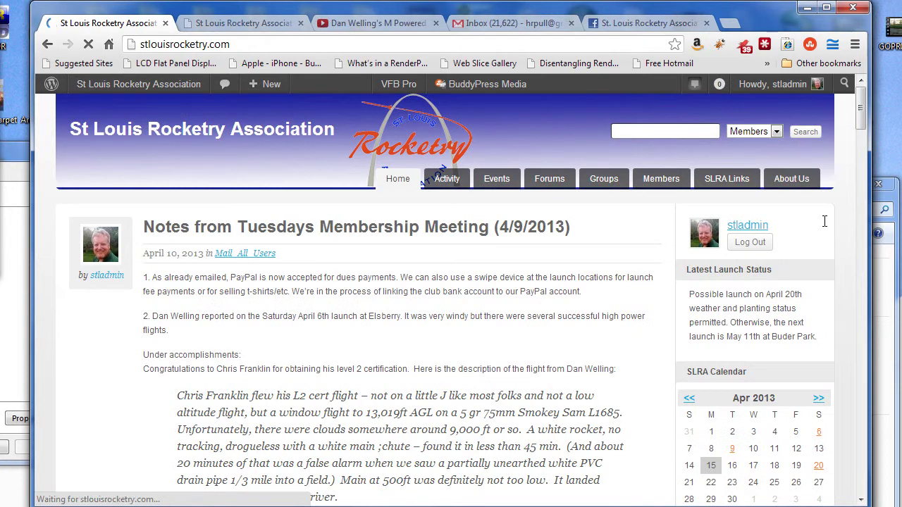
drag(861, 113, 877, 212)
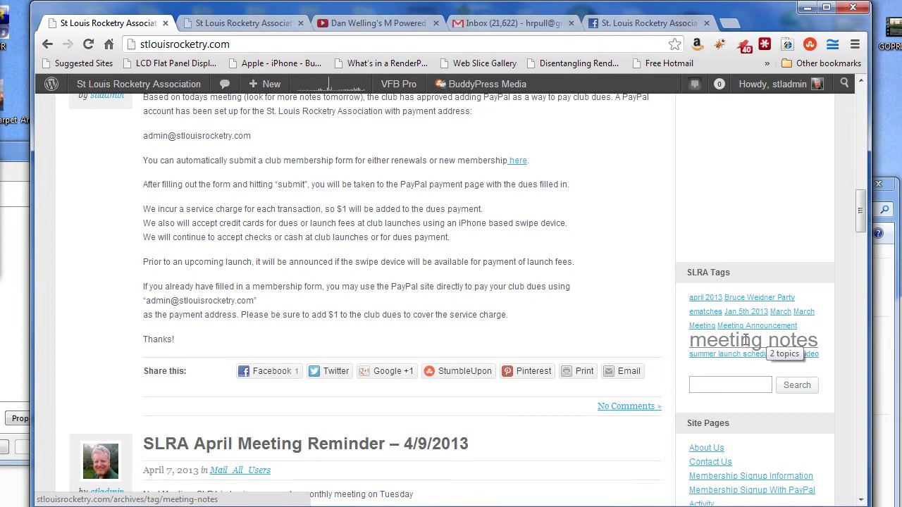
Step: Browse the 'meeting notes' tag archive, then go back to the admin Dashboard
click(746, 340)
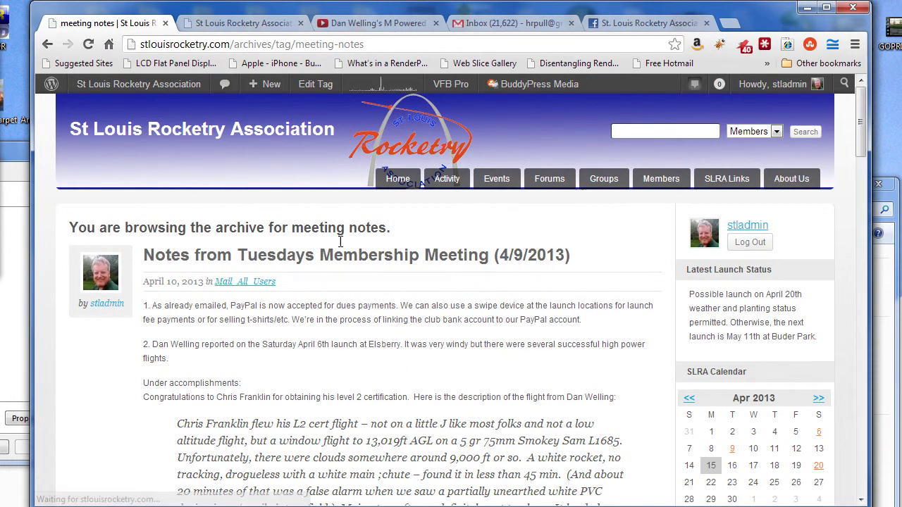
scroll(465, 282, down, 5)
scroll(469, 311, down, 20)
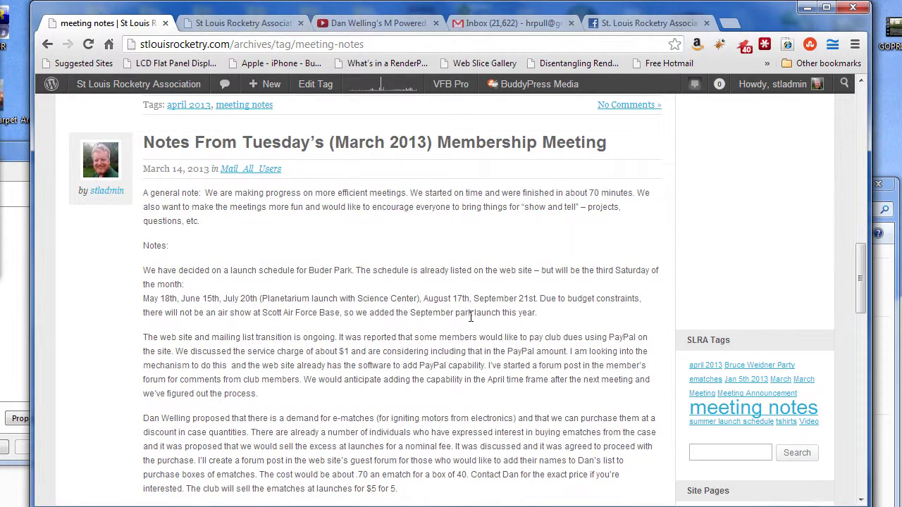
scroll(464, 314, up, 19)
scroll(462, 309, up, 10)
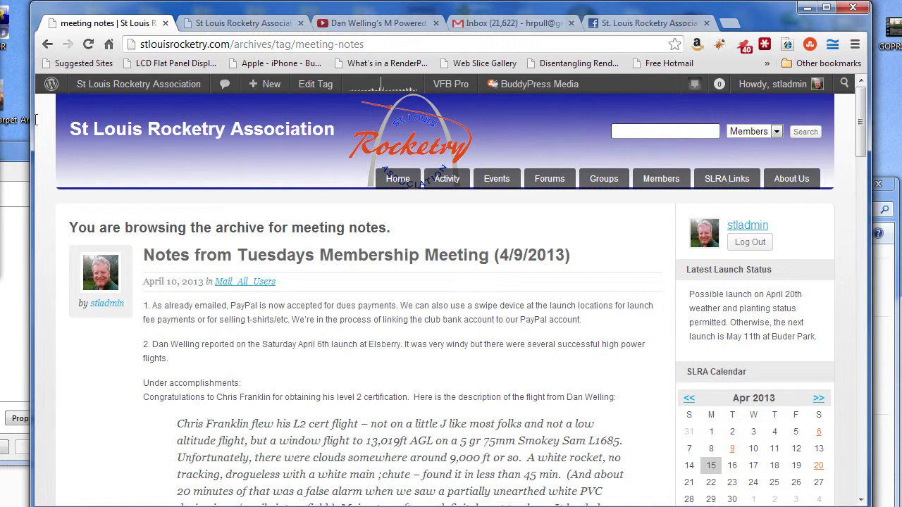
click(113, 84)
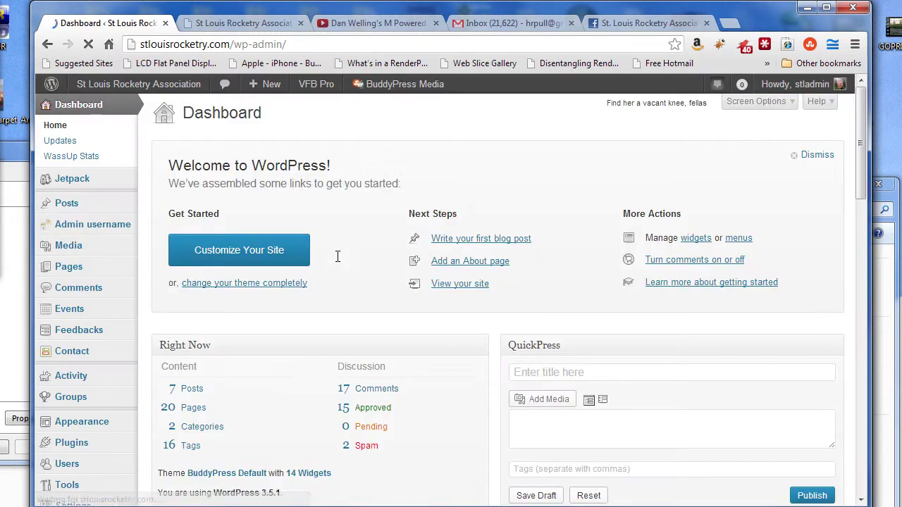
Step: Go to the Posts > All Posts list
scroll(574, 331, down, 3)
scroll(574, 340, down, 3)
scroll(413, 294, up, 5)
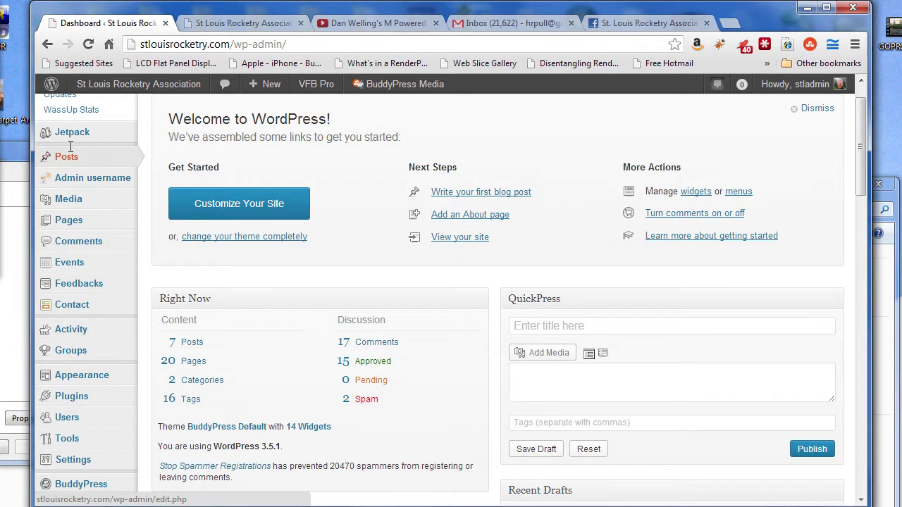
mouse_move(67, 156)
click(168, 157)
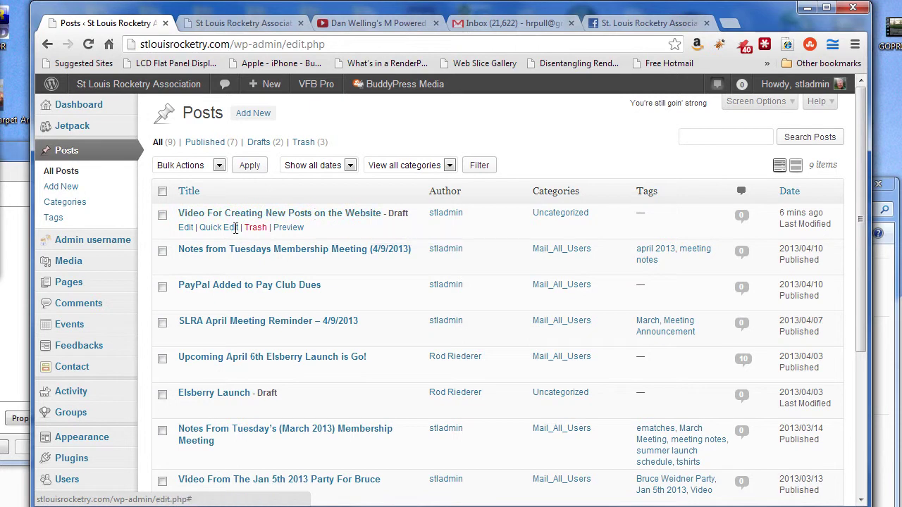
Step: Open the draft 'Video For Creating New Posts on the Website' and scroll to its Categories box
click(185, 227)
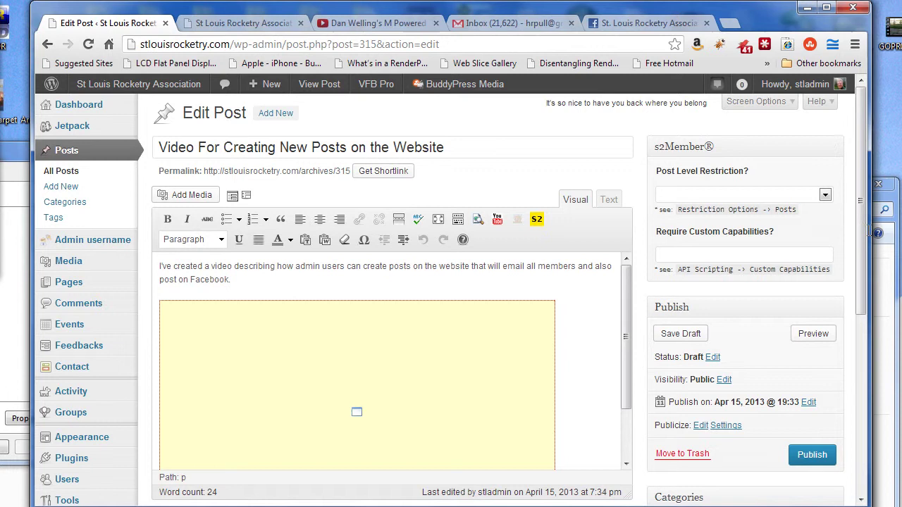
drag(861, 218, 855, 304)
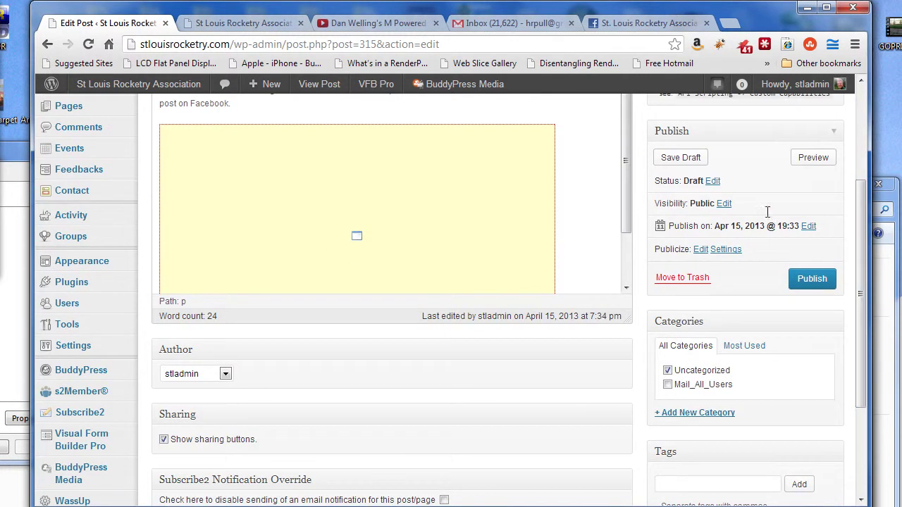
drag(861, 242, 855, 292)
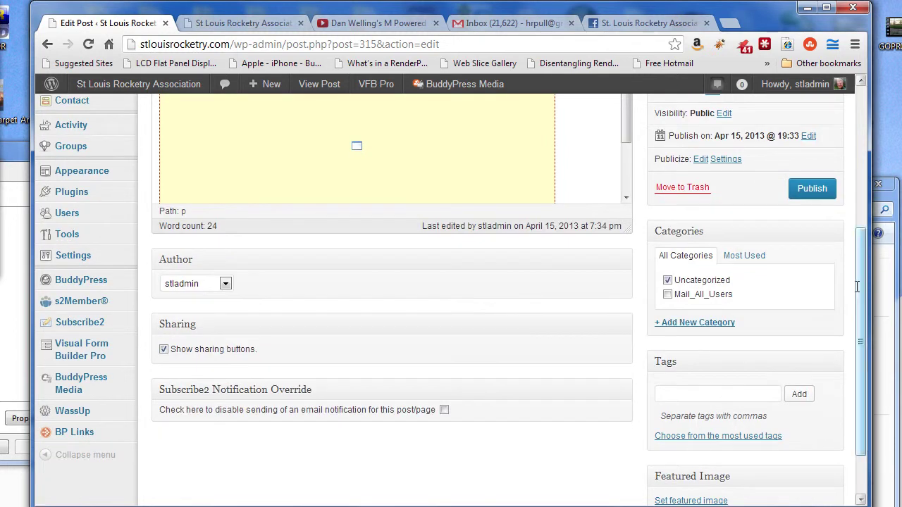
scroll(862, 295, up, 5)
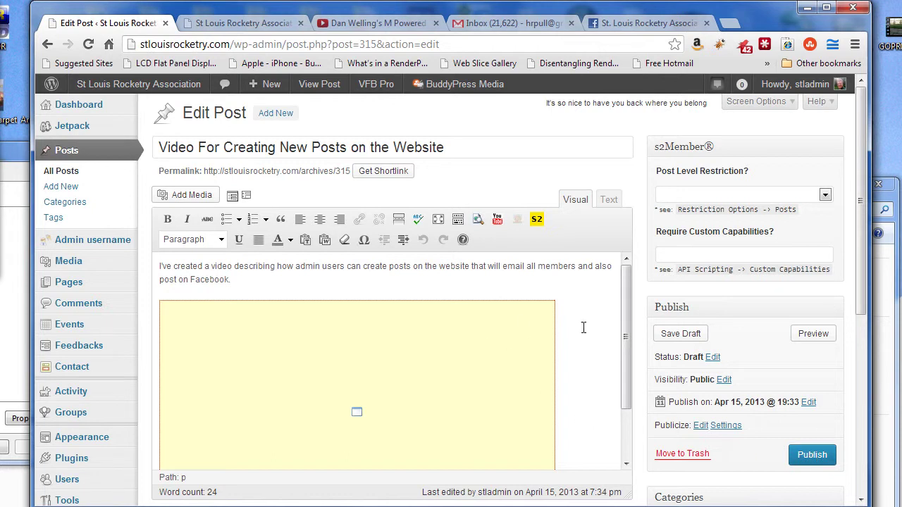
scroll(594, 326, down, 4)
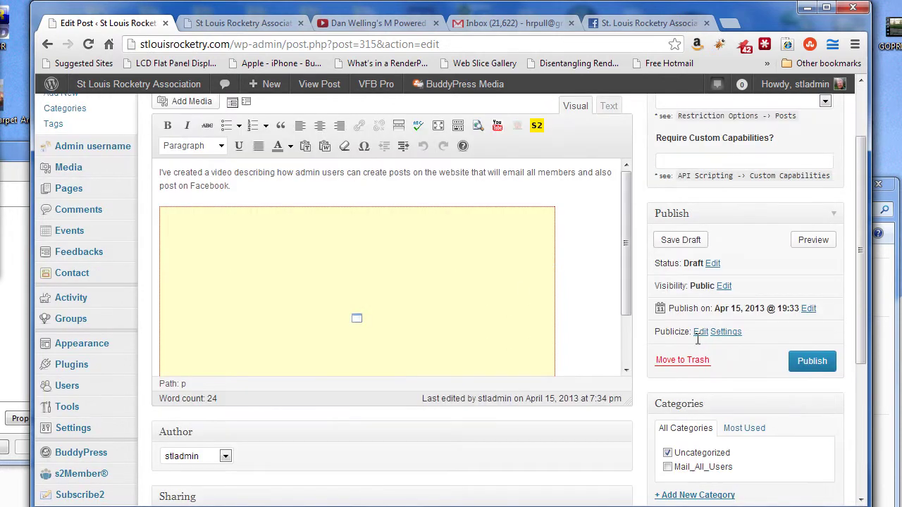
scroll(697, 347, down, 1)
scroll(557, 383, up, 5)
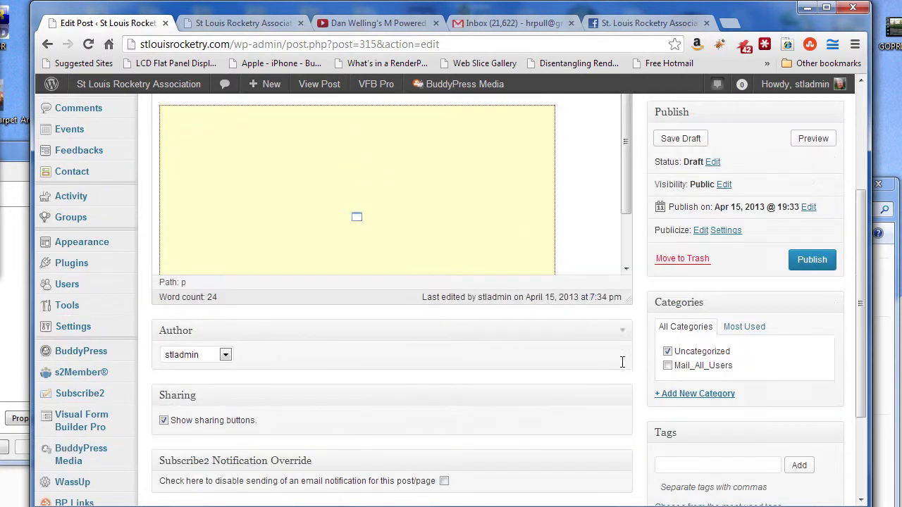
scroll(546, 385, up, 1)
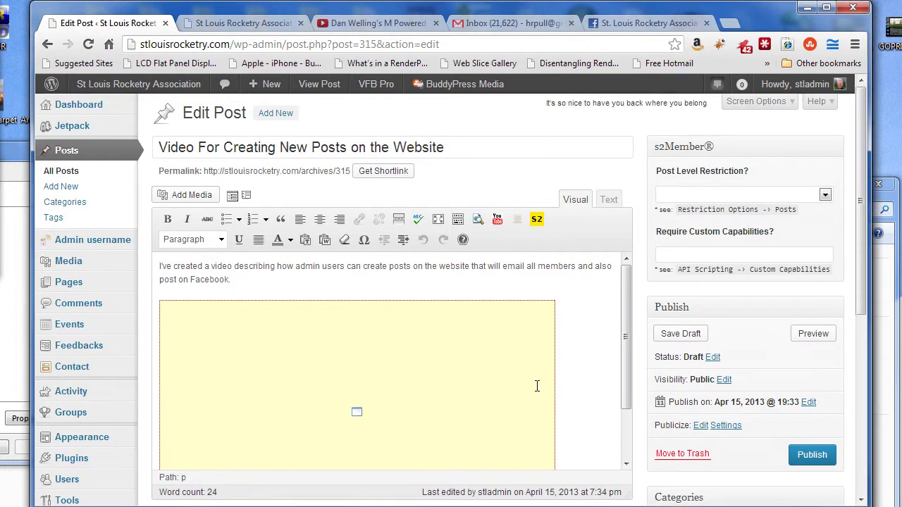
scroll(536, 386, down, 3)
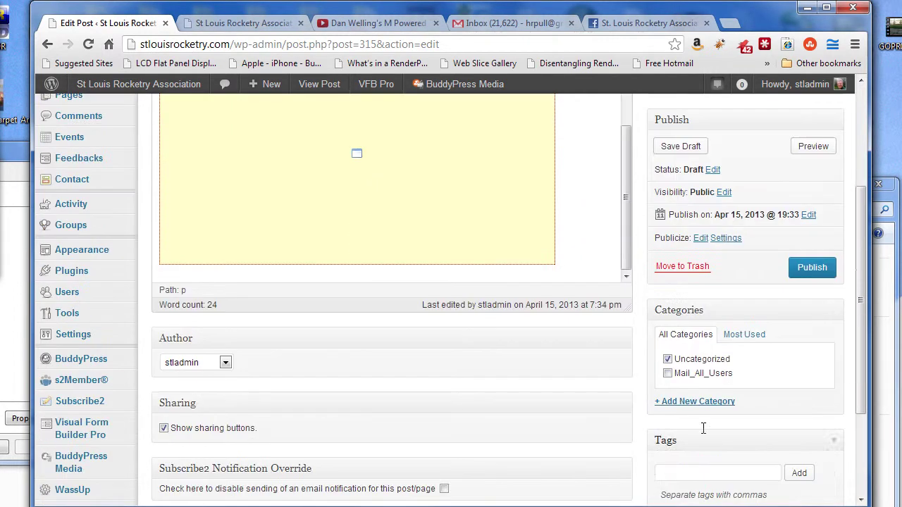
Step: Move the draft from Uncategorized to Mail_All_Users and tag it admin tips, video and Posts
click(667, 359)
click(667, 372)
click(690, 472)
text(M)
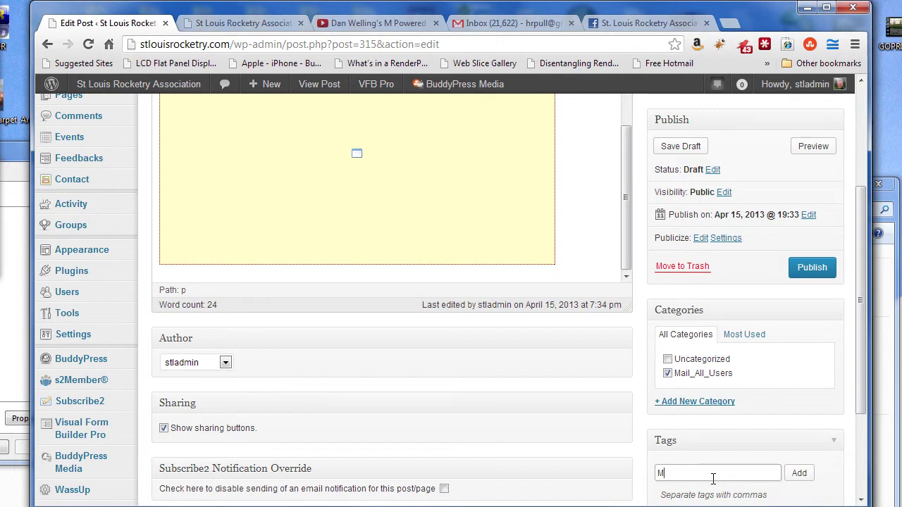
text(dmin tips)
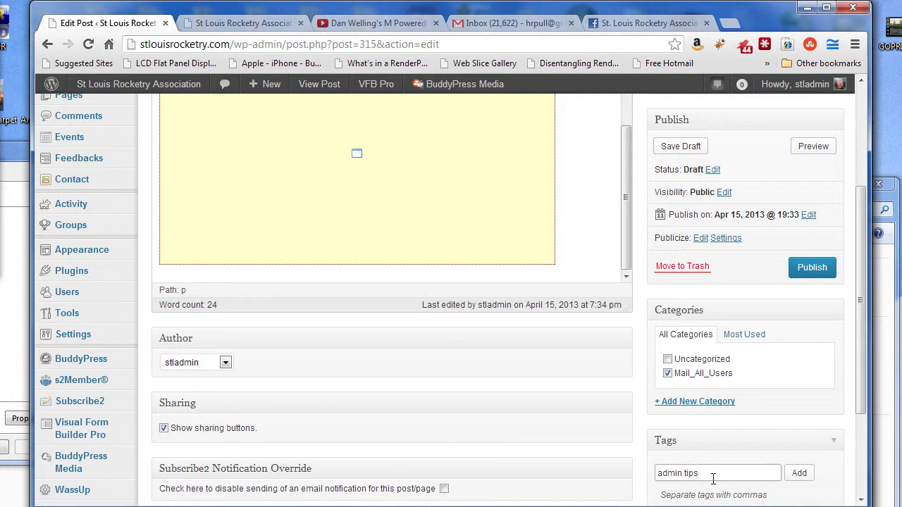
key(Return)
text(video)
key(Return)
text(Posts)
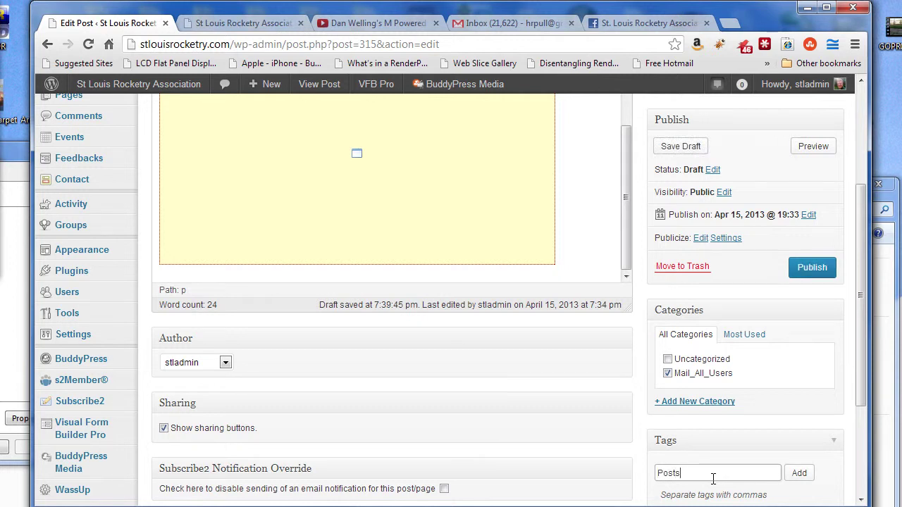
click(799, 473)
scroll(861, 379, down, 1)
scroll(861, 378, down, 2)
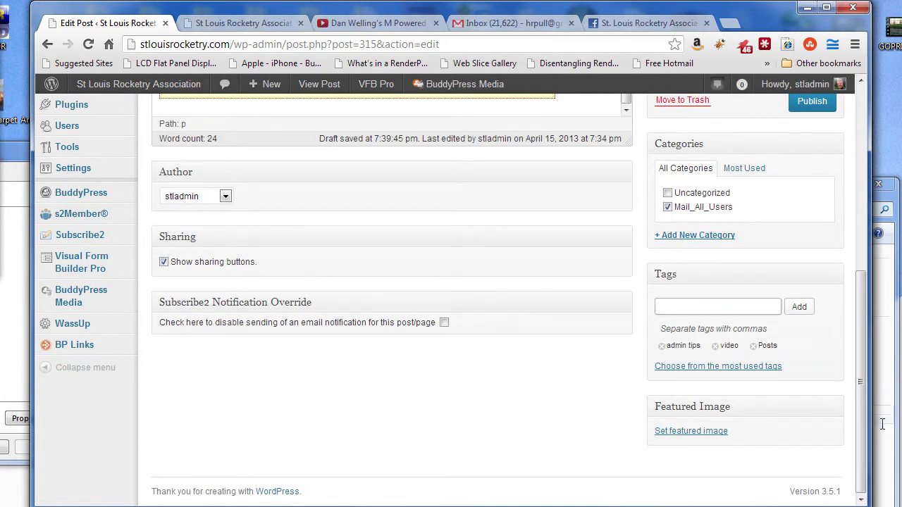
scroll(861, 382, up, 4)
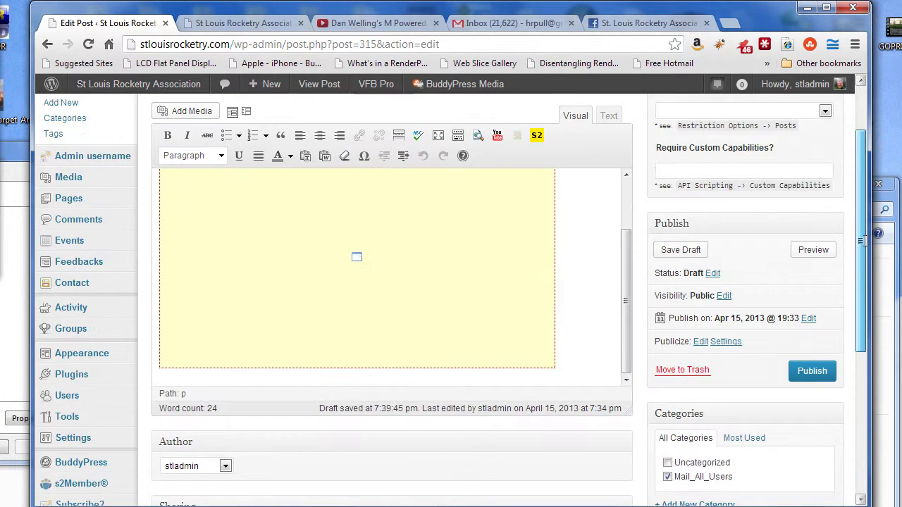